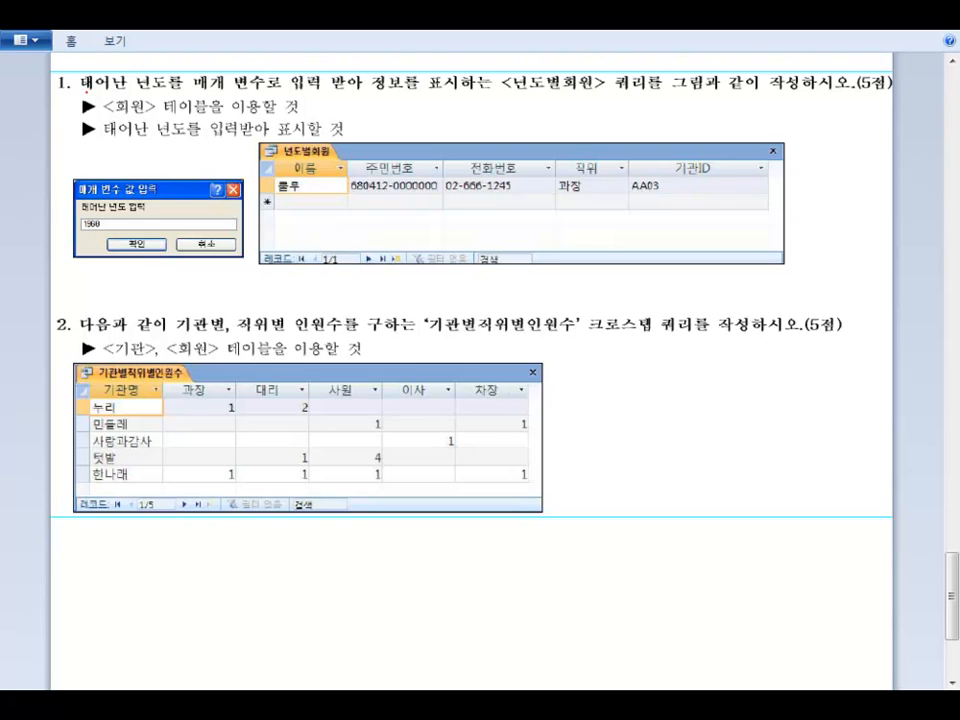
drag(107, 100, 170, 97)
mouse_move(245, 74)
mouse_down()
mouse_move(200, 97)
mouse_move(263, 90)
mouse_up()
mouse_move(97, 231)
mouse_down()
mouse_move(102, 214)
mouse_move(200, 209)
mouse_up()
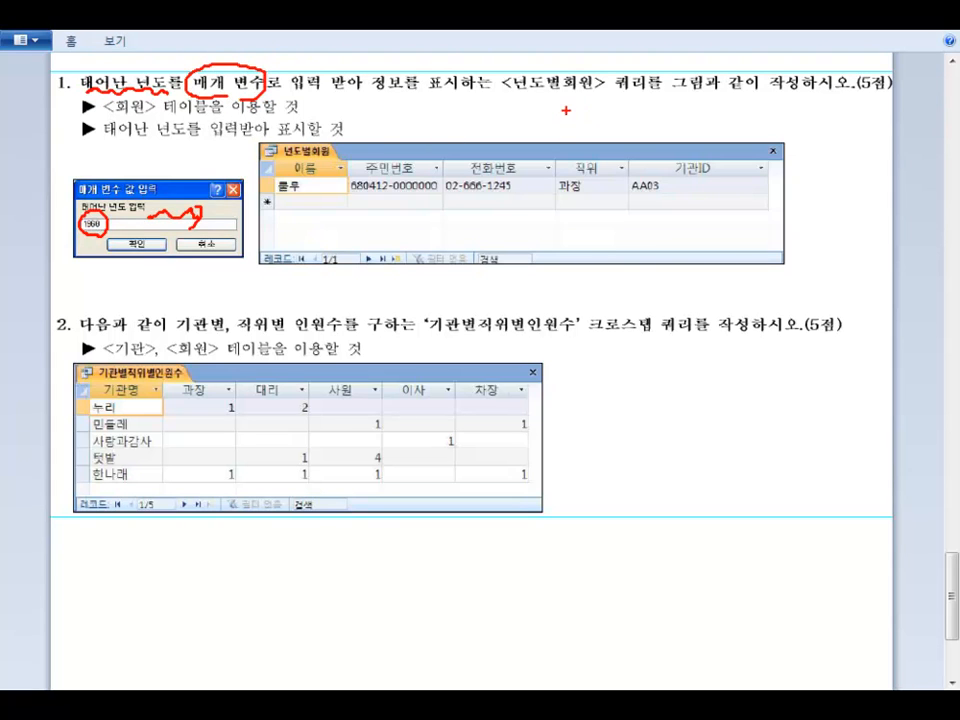
drag(517, 95, 572, 90)
mouse_move(127, 96)
mouse_down()
mouse_move(116, 112)
mouse_move(124, 90)
mouse_up()
mouse_move(126, 137)
mouse_down()
mouse_move(184, 140)
mouse_move(112, 194)
mouse_up()
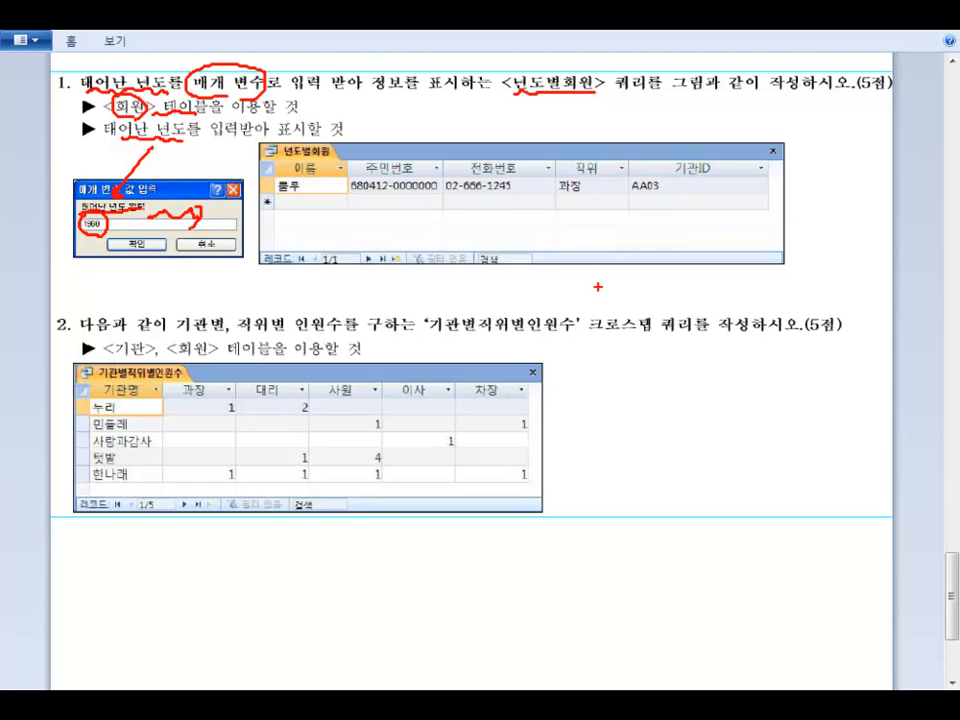
key(Escape)
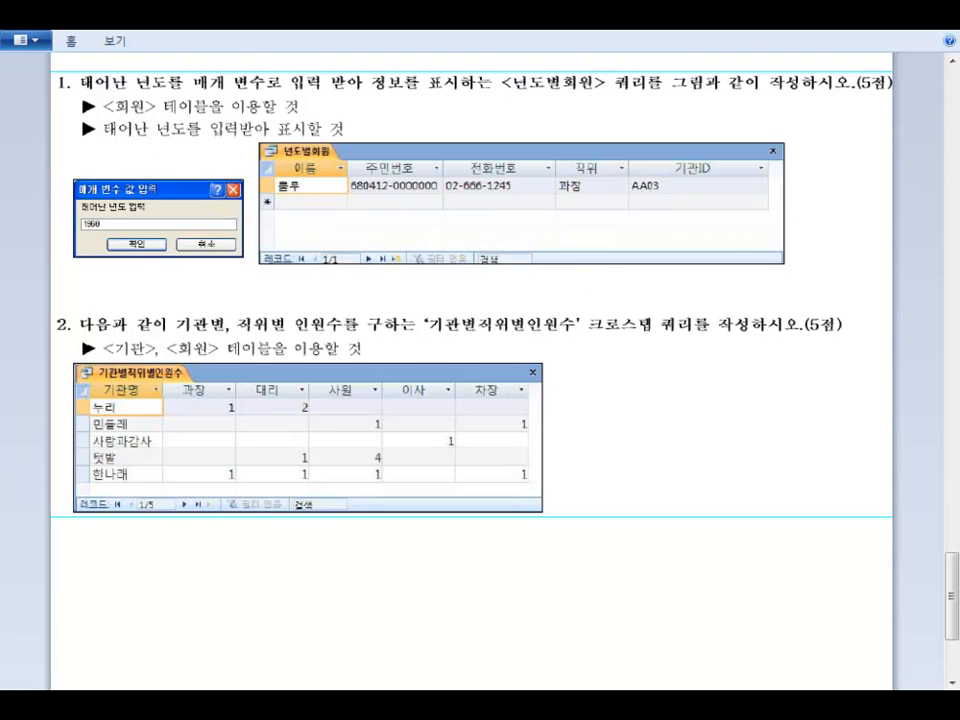
Step: Switch to the Access database, create a query in design view from the 회원 table, and enlarge the design grid
click(280, 700)
drag(491, 273, 494, 270)
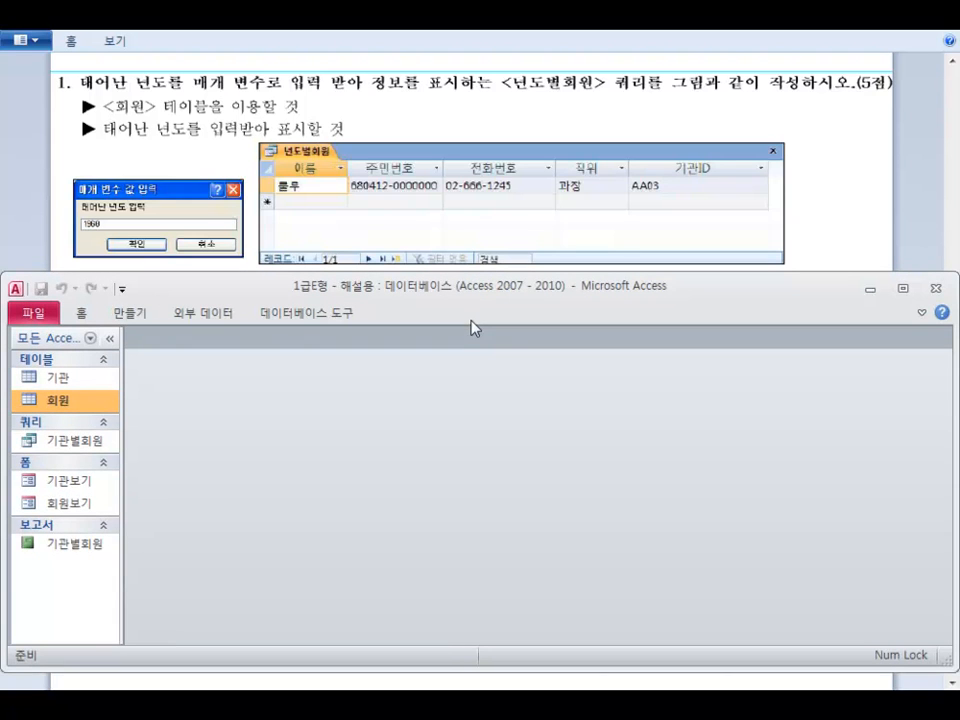
click(131, 312)
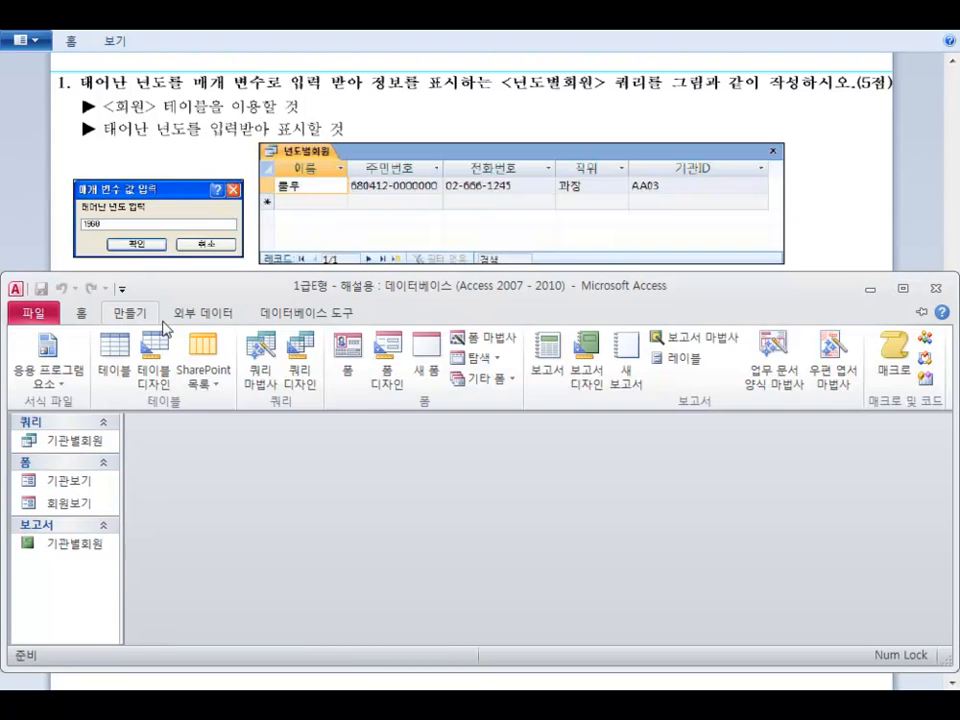
click(309, 377)
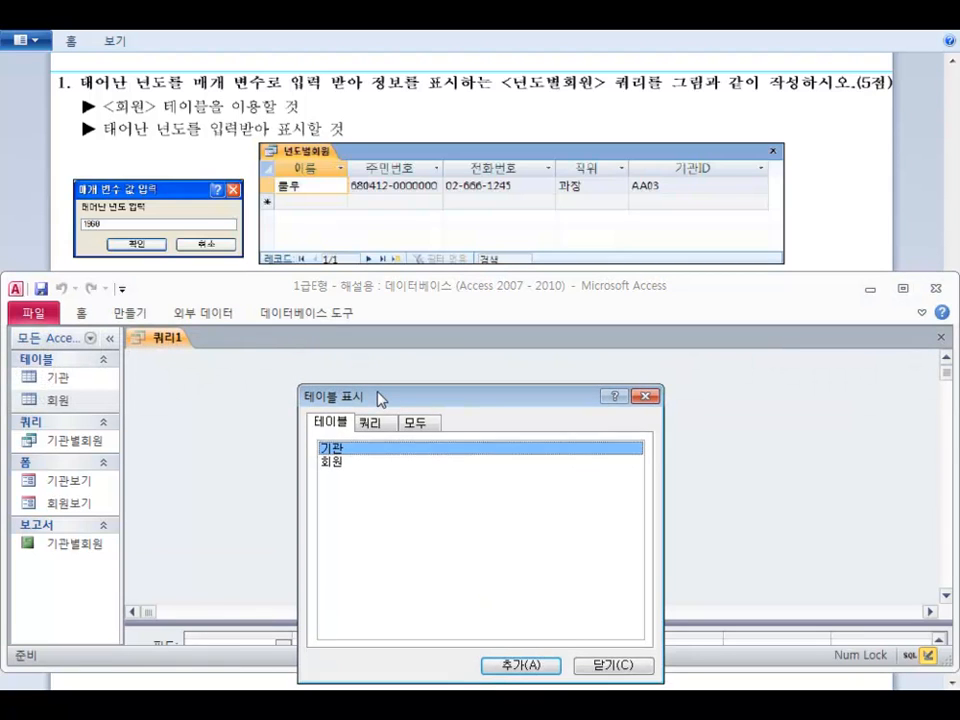
double_click(379, 451)
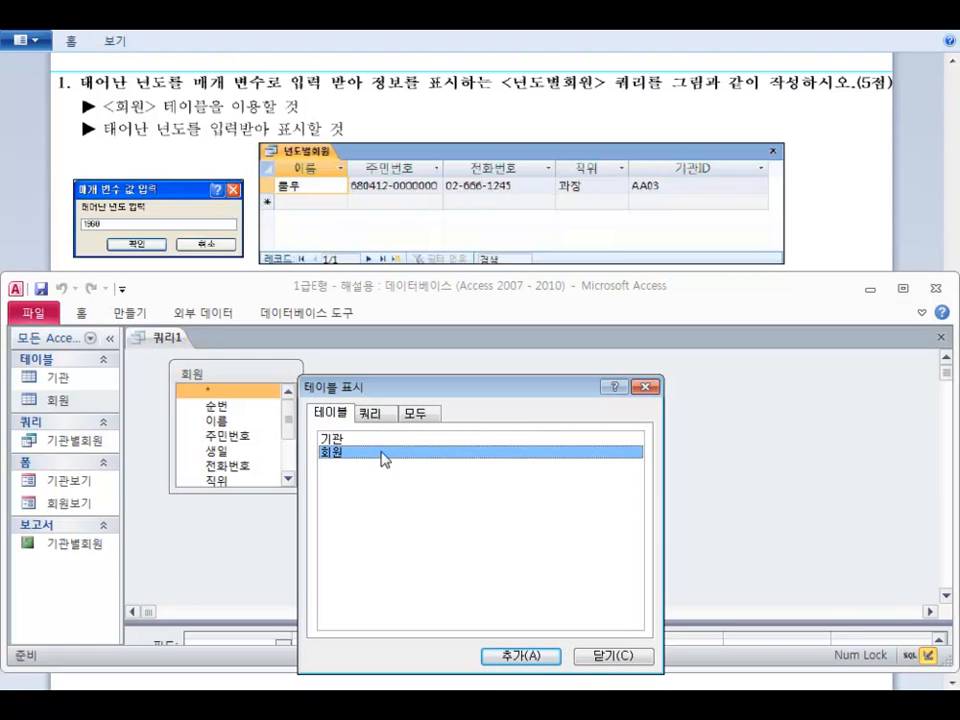
click(606, 657)
drag(544, 621, 544, 513)
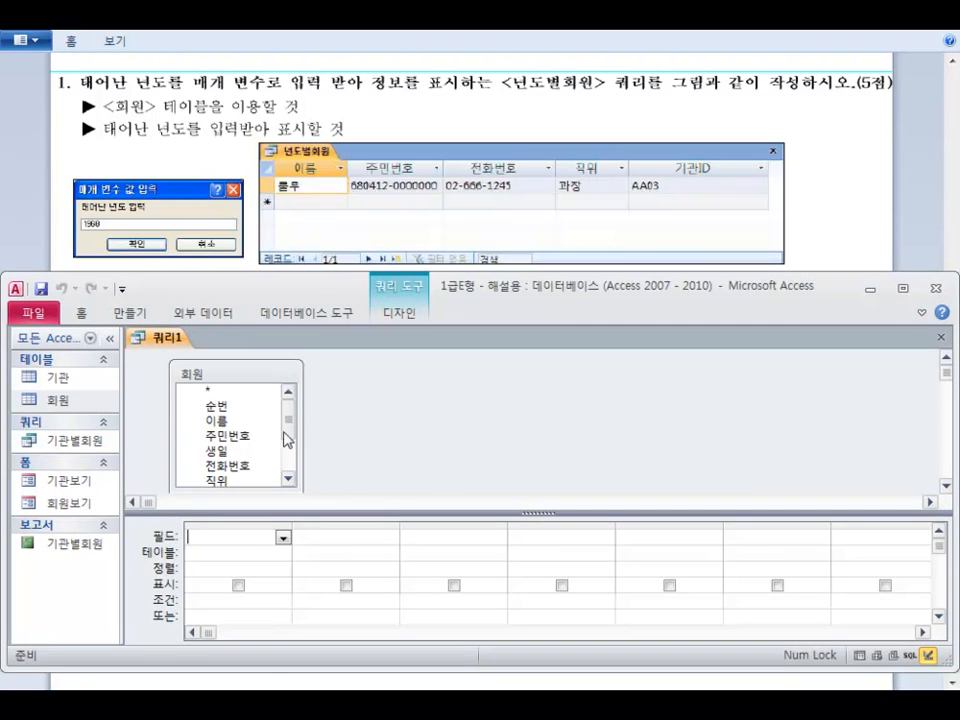
Step: Add the 이름, 주민번호, 전화번호, 직위 and 기관ID fields of the 회원 table to the query grid
double_click(218, 421)
double_click(238, 437)
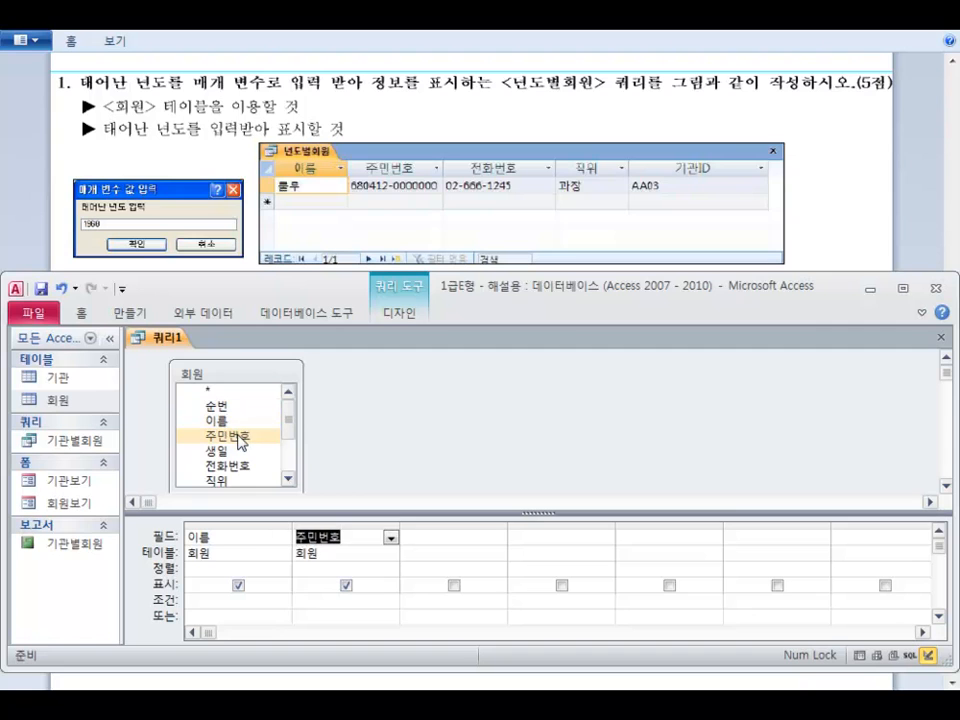
double_click(247, 467)
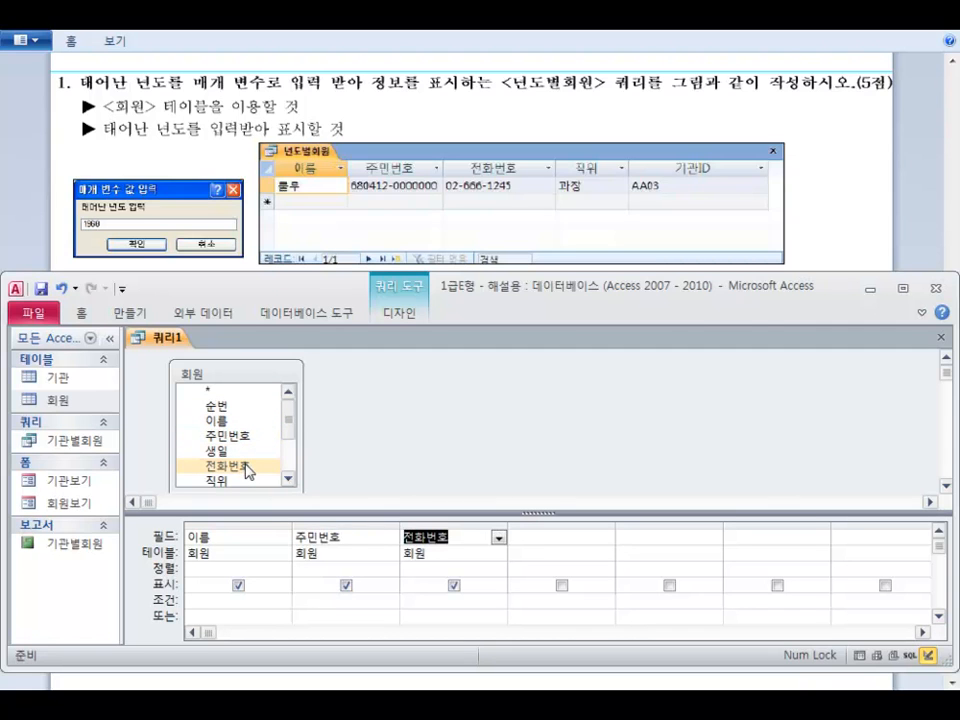
double_click(252, 481)
click(284, 479)
click(284, 479)
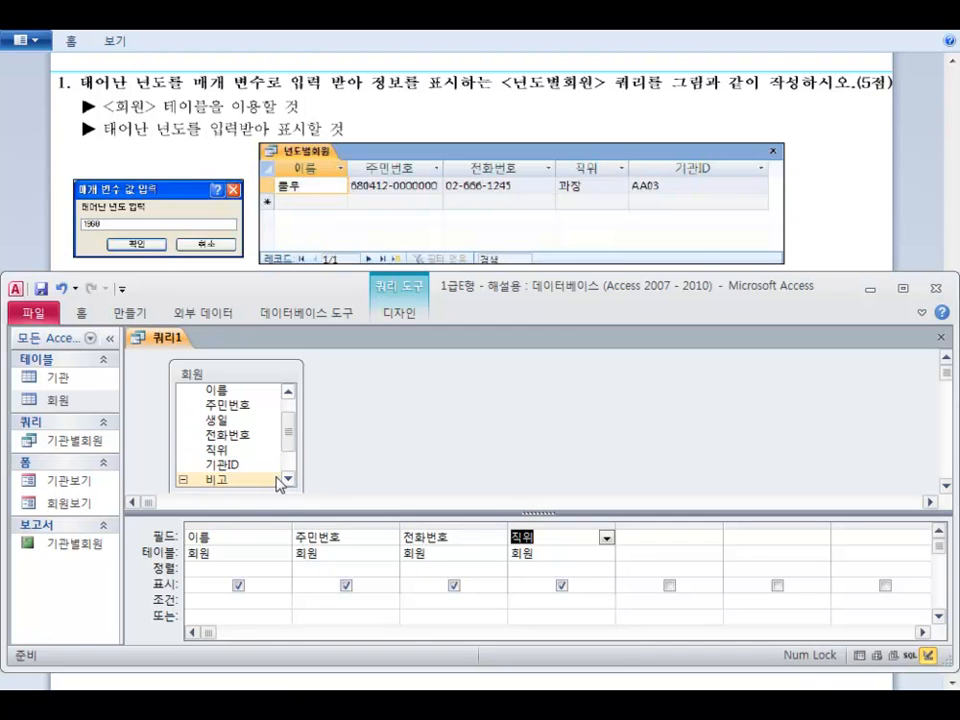
click(251, 466)
double_click(253, 468)
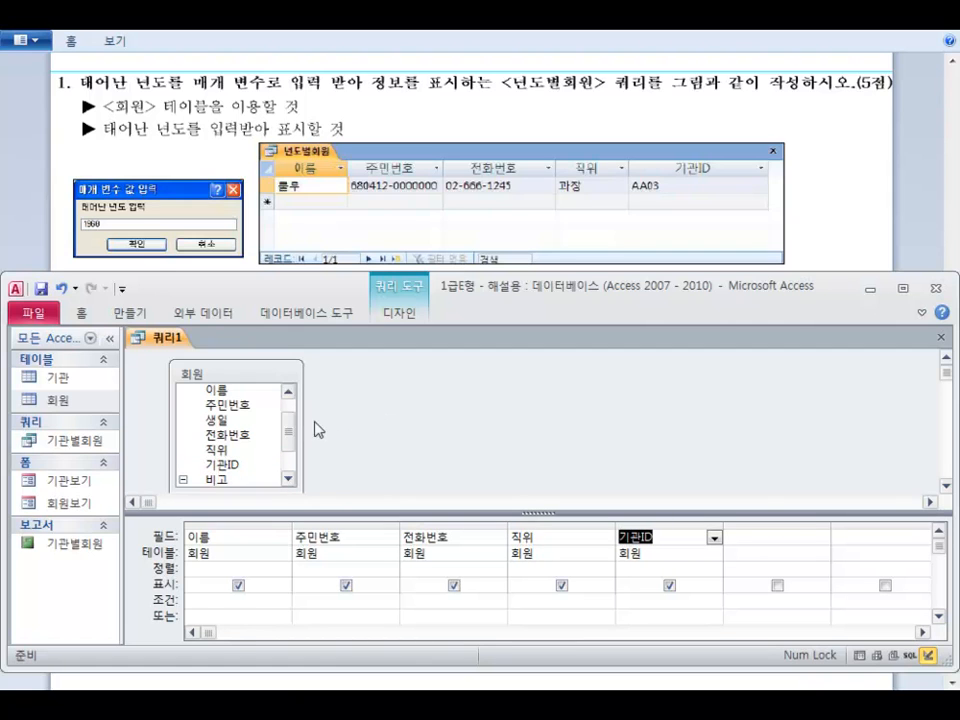
Step: Add the 생일 field to the query grid and enter empty brackets [] as its criterion
drag(290, 431, 290, 424)
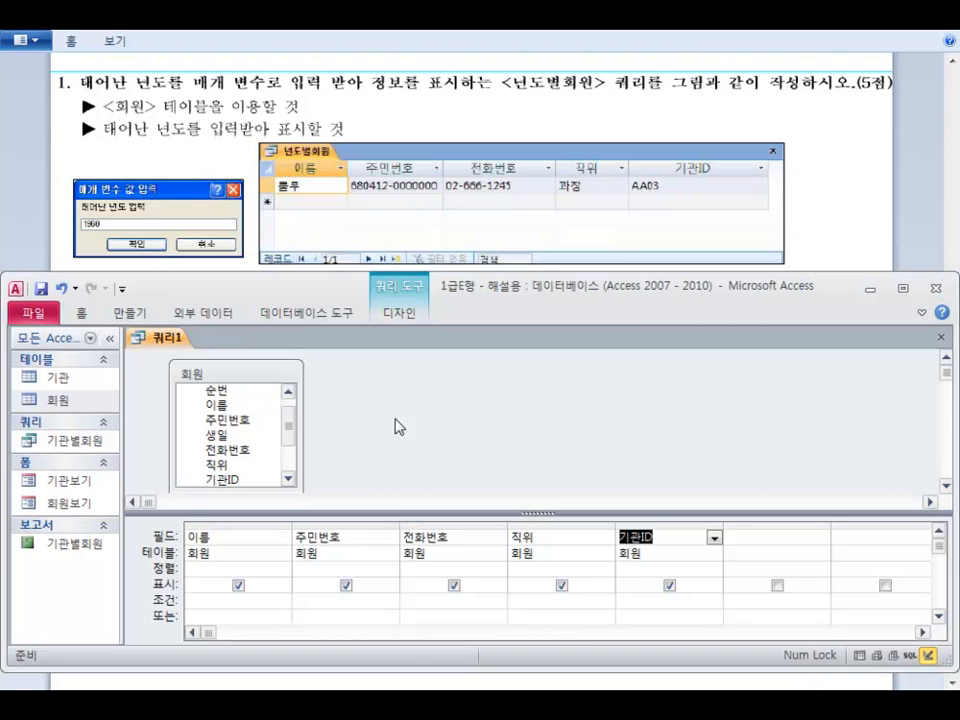
double_click(262, 437)
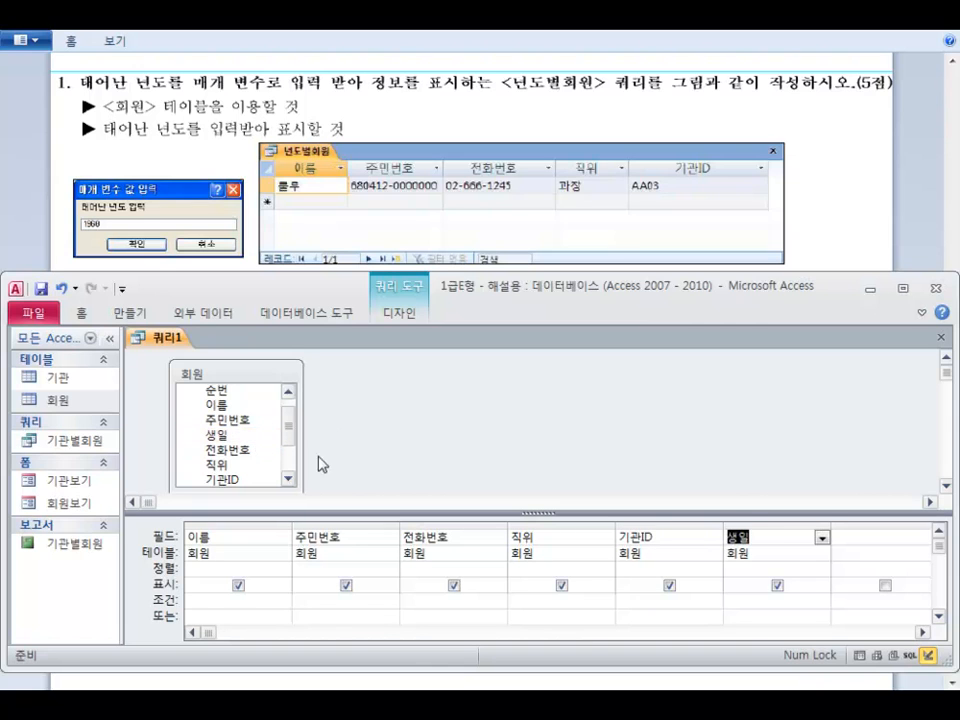
click(749, 601)
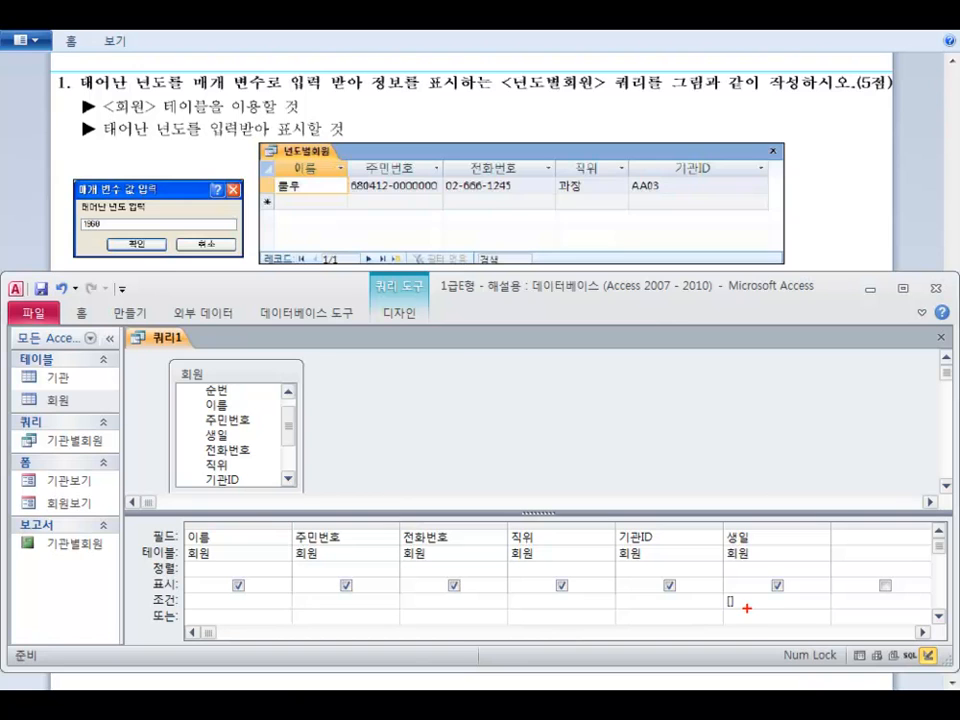
mouse_move(482, 457)
mouse_down()
mouse_move(499, 470)
mouse_move(506, 463)
mouse_move(510, 476)
mouse_move(525, 461)
mouse_move(534, 467)
mouse_up()
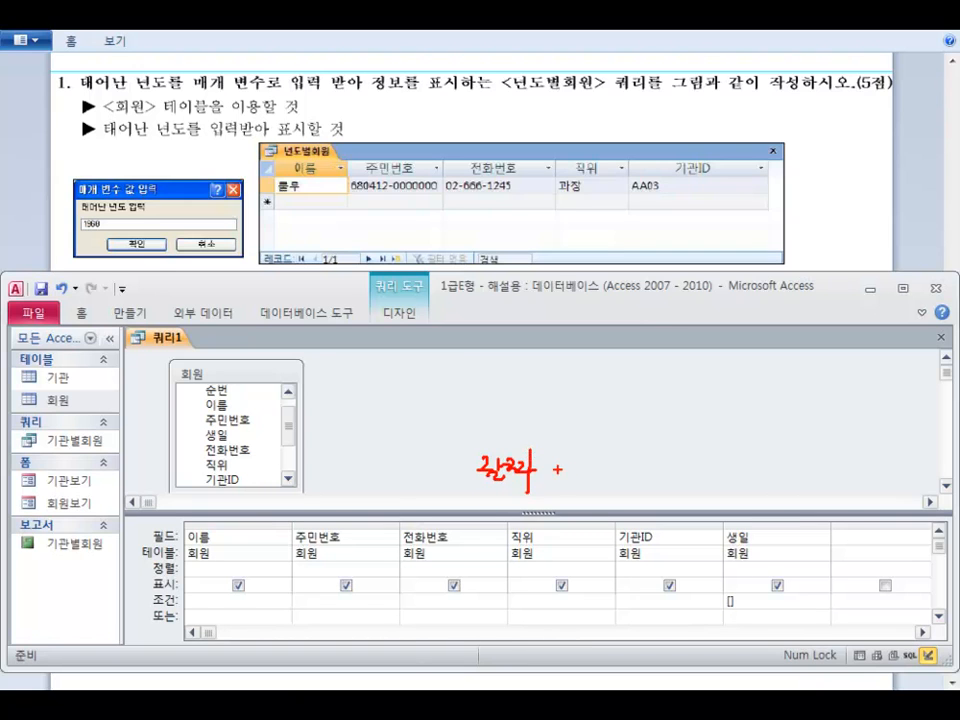
mouse_move(478, 484)
mouse_down()
mouse_move(540, 491)
mouse_move(592, 469)
mouse_move(648, 466)
mouse_move(662, 488)
mouse_move(686, 492)
mouse_move(726, 463)
mouse_move(744, 488)
mouse_up()
drag(768, 460, 792, 482)
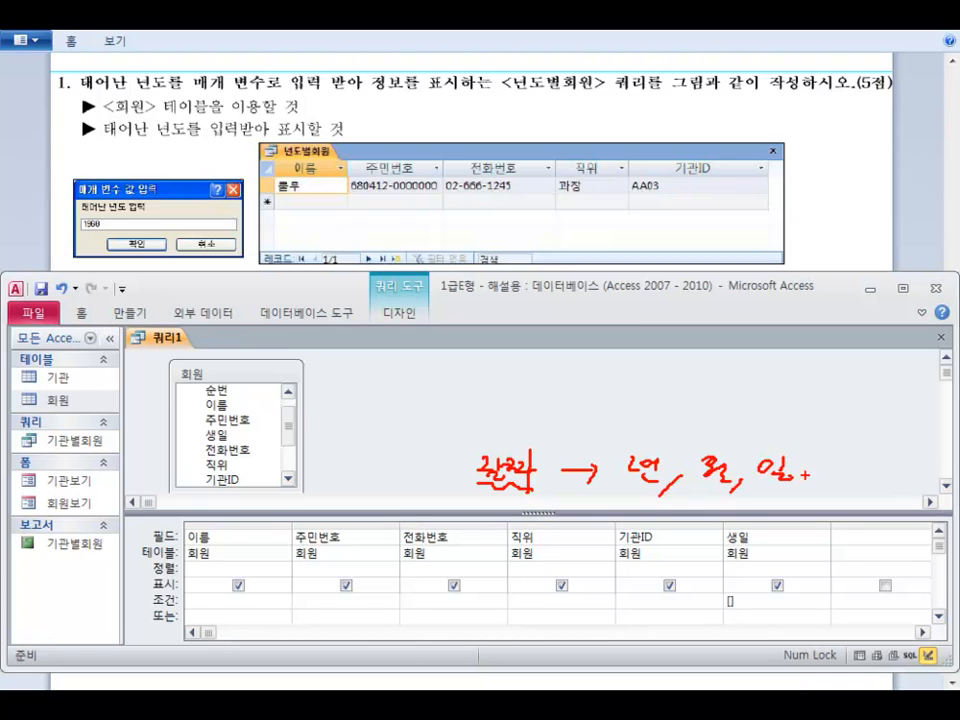
drag(660, 446, 752, 446)
drag(711, 398, 711, 444)
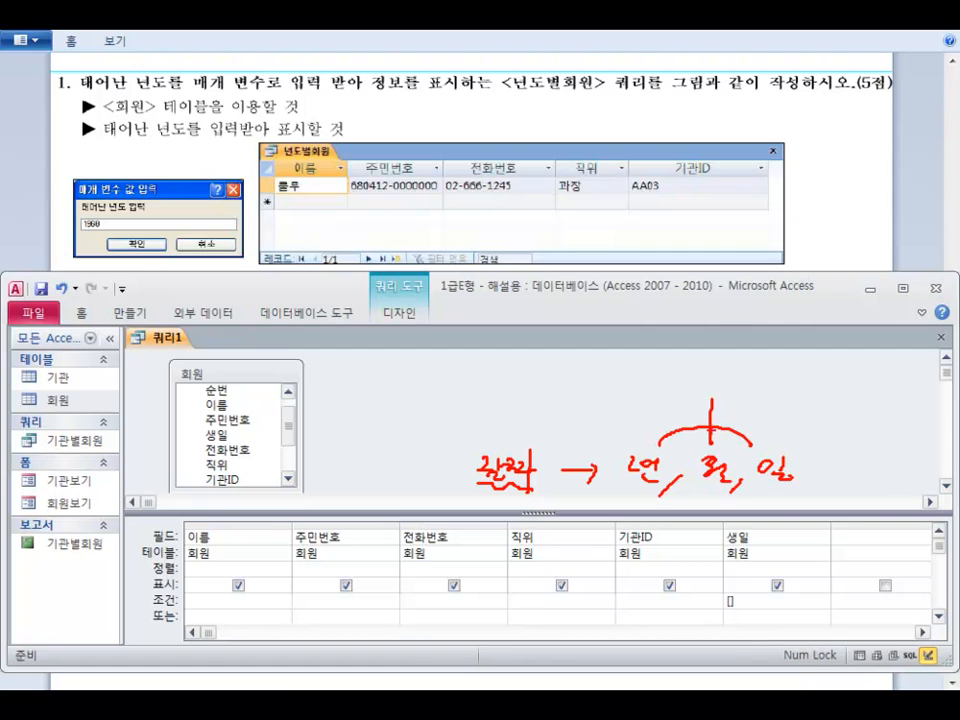
mouse_move(737, 385)
mouse_down()
mouse_move(745, 405)
mouse_move(783, 402)
mouse_move(806, 386)
mouse_move(840, 408)
mouse_move(862, 396)
mouse_move(856, 406)
mouse_up()
drag(758, 420, 846, 418)
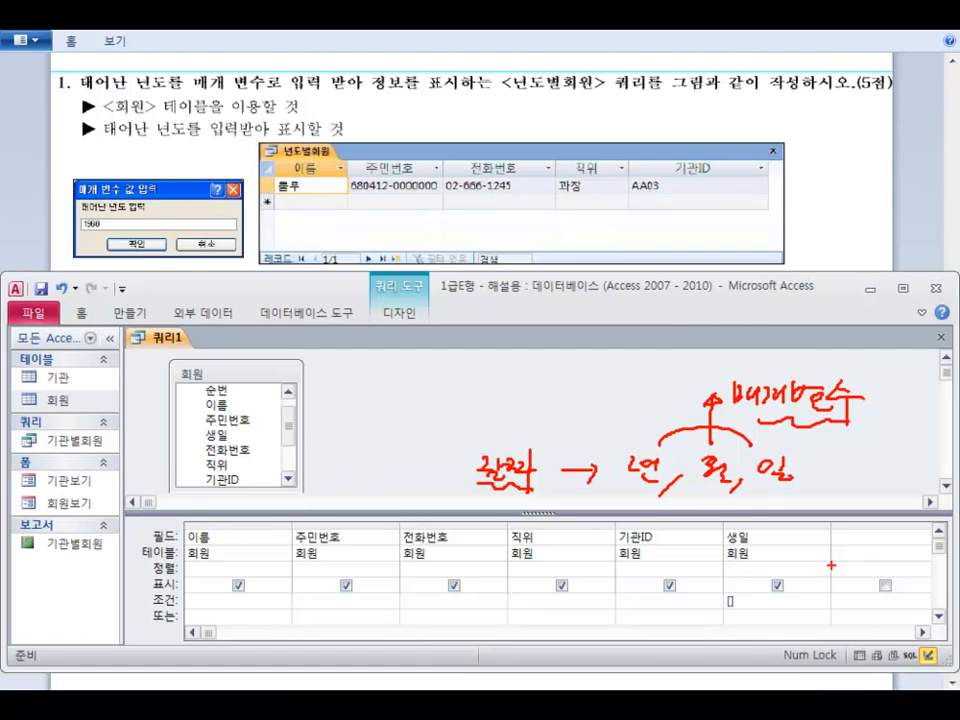
mouse_move(853, 529)
mouse_down()
mouse_move(848, 564)
mouse_move(856, 530)
mouse_up()
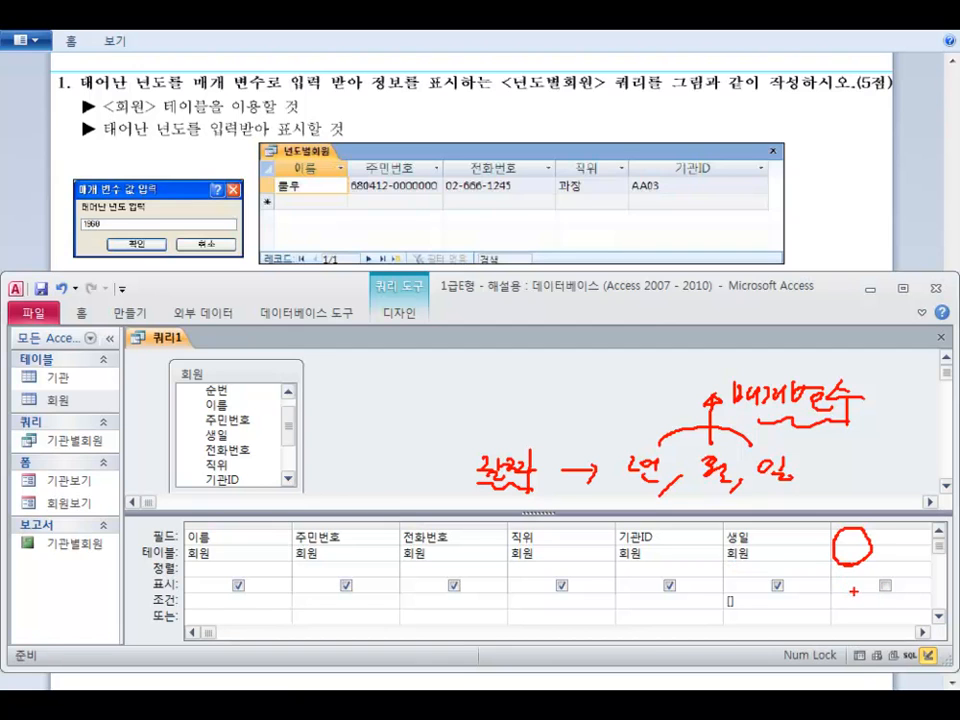
mouse_move(784, 577)
mouse_down()
mouse_move(770, 596)
mouse_move(786, 578)
mouse_move(889, 593)
mouse_up()
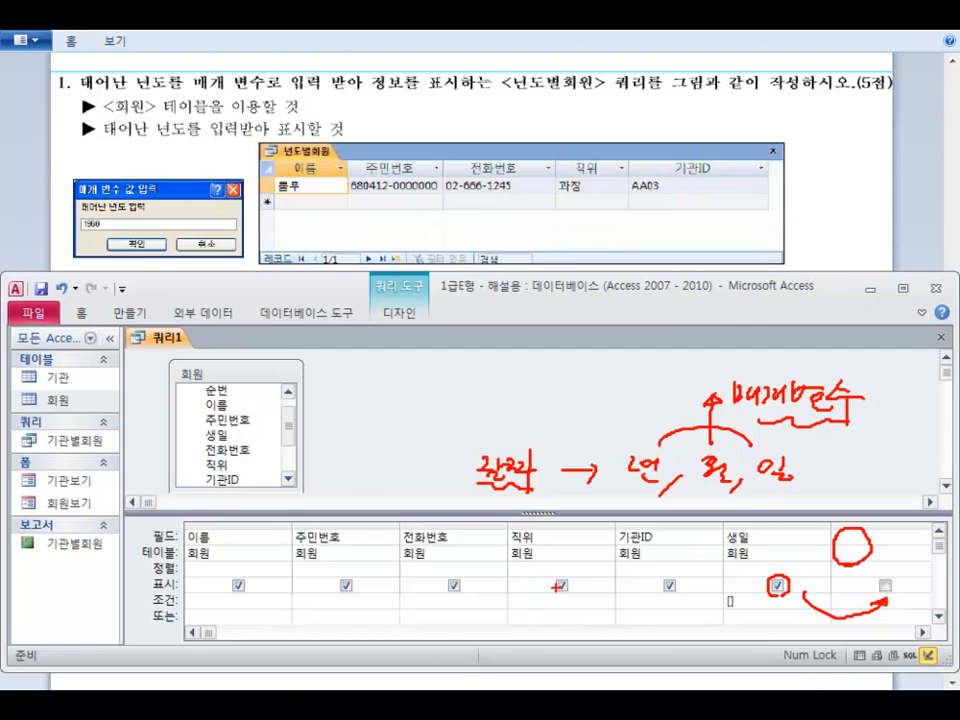
mouse_move(688, 133)
mouse_down()
mouse_move(704, 119)
mouse_move(702, 137)
mouse_up()
mouse_move(489, 118)
mouse_down()
mouse_move(464, 133)
mouse_move(488, 116)
mouse_move(518, 127)
mouse_up()
mouse_move(512, 121)
mouse_down()
mouse_move(512, 132)
mouse_move(552, 133)
mouse_up()
drag(528, 133, 552, 133)
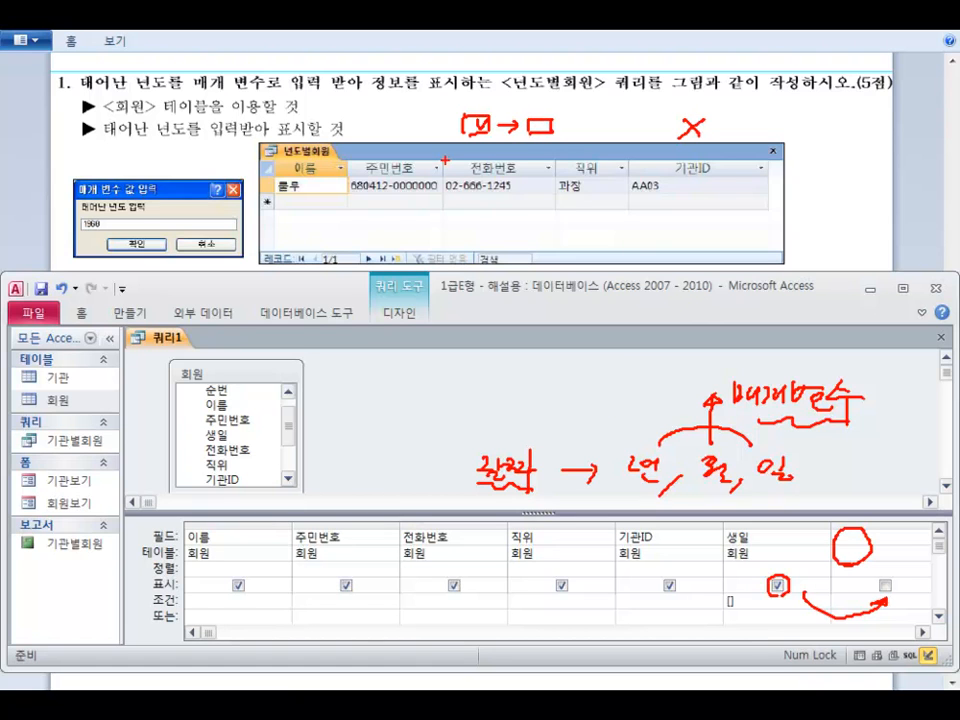
key(Escape)
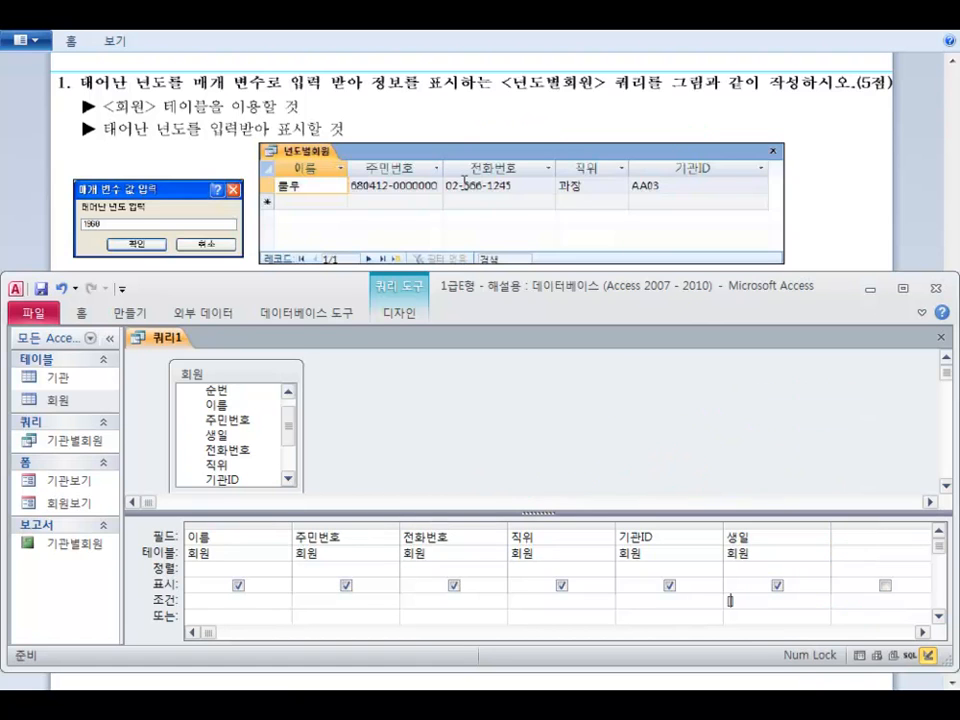
Step: Narrow the filled grid columns and add the calculated field 년도:year([생일]) in the first empty column after 생일
drag(778, 524, 265, 529)
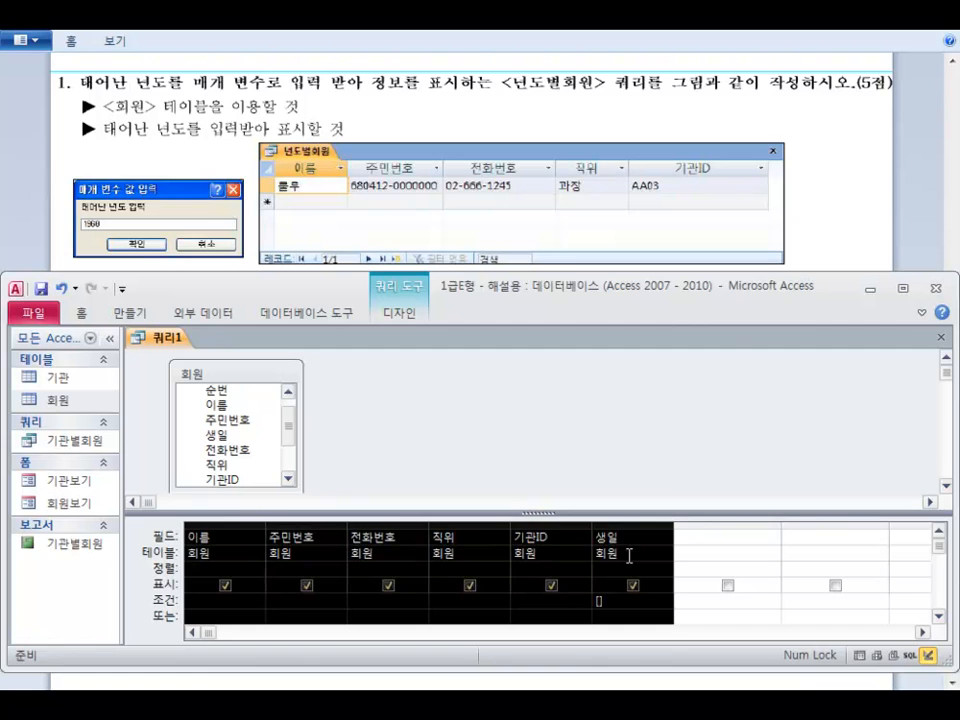
click(696, 538)
key(shift+F2)
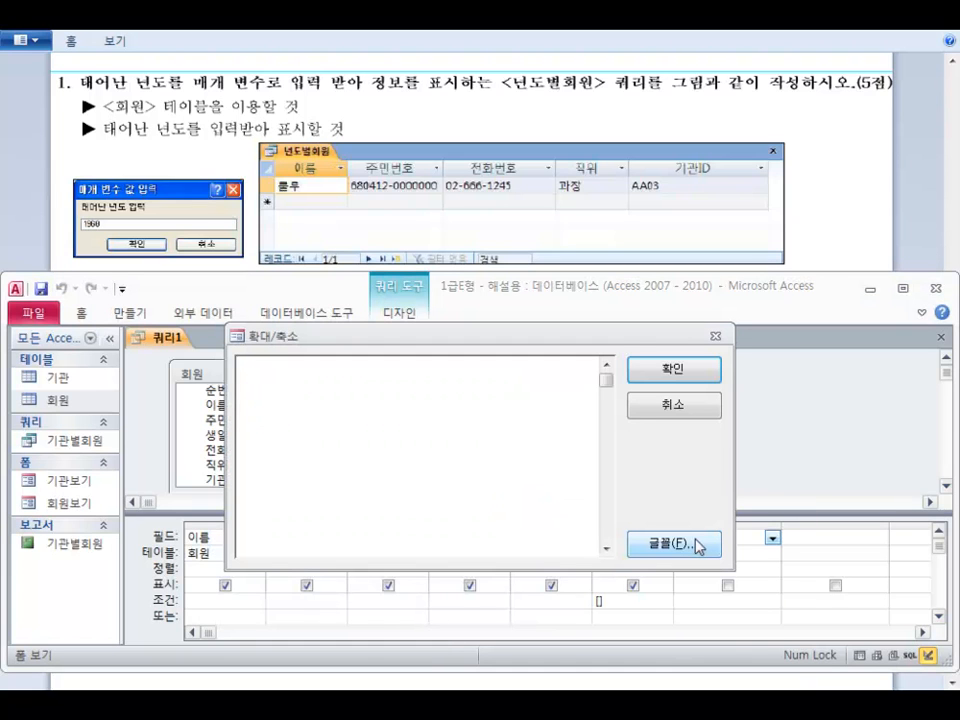
text(sus)
key(BackSpace)
key(BackSpace)
key(BackSpace)
key(Hangul)
text(년도:)
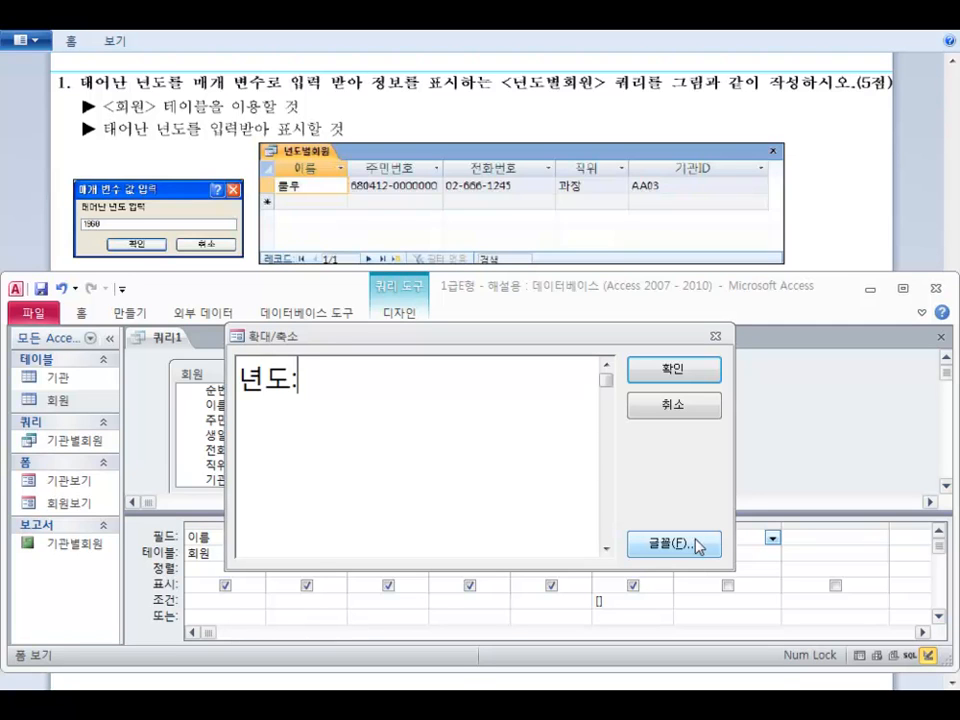
text(year()
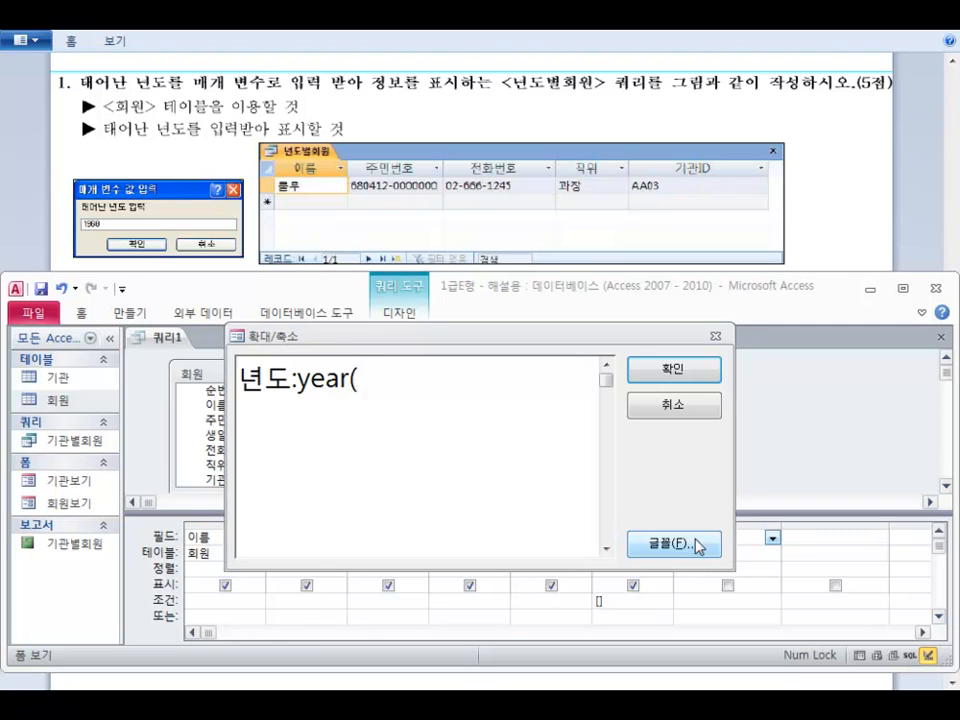
text([생이])
key(Left)
text(생이)
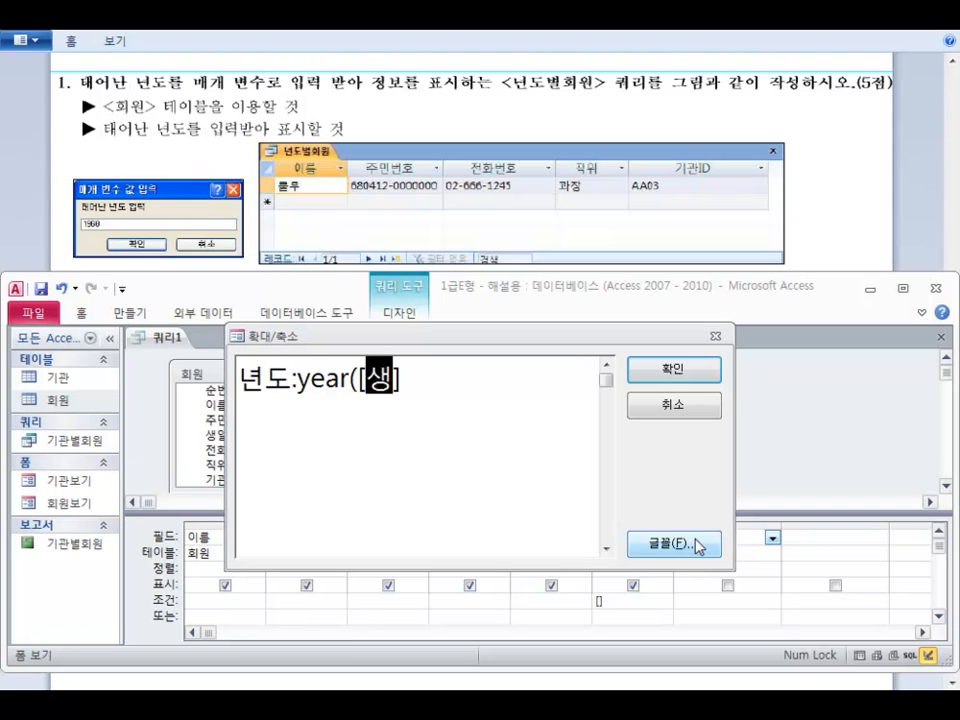
text(ㄹ)
key(Right)
text())
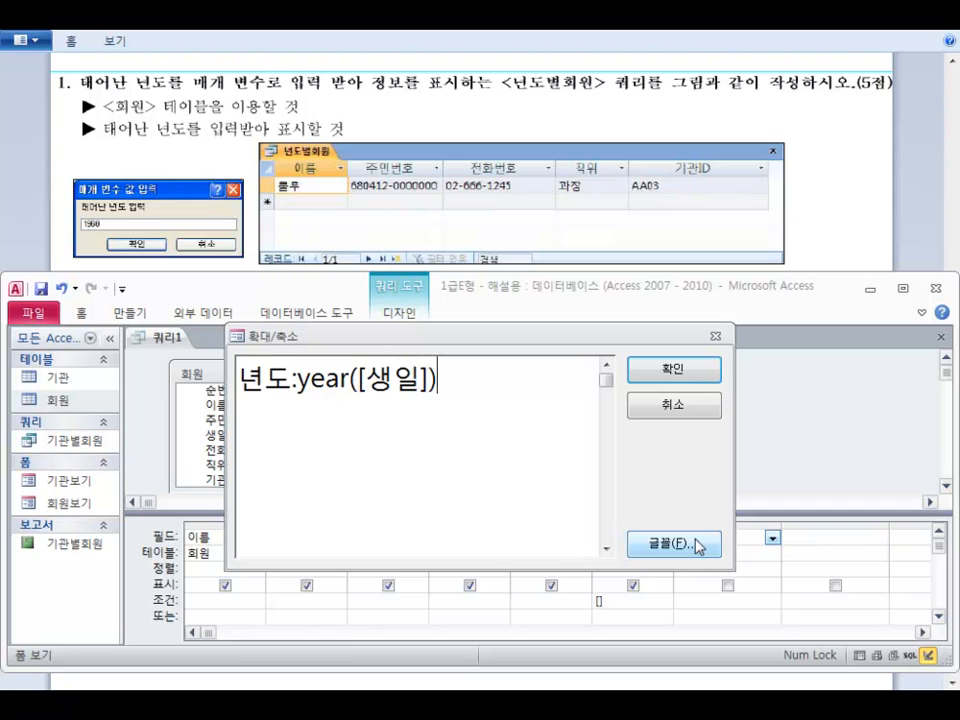
key(Return)
key(Tab)
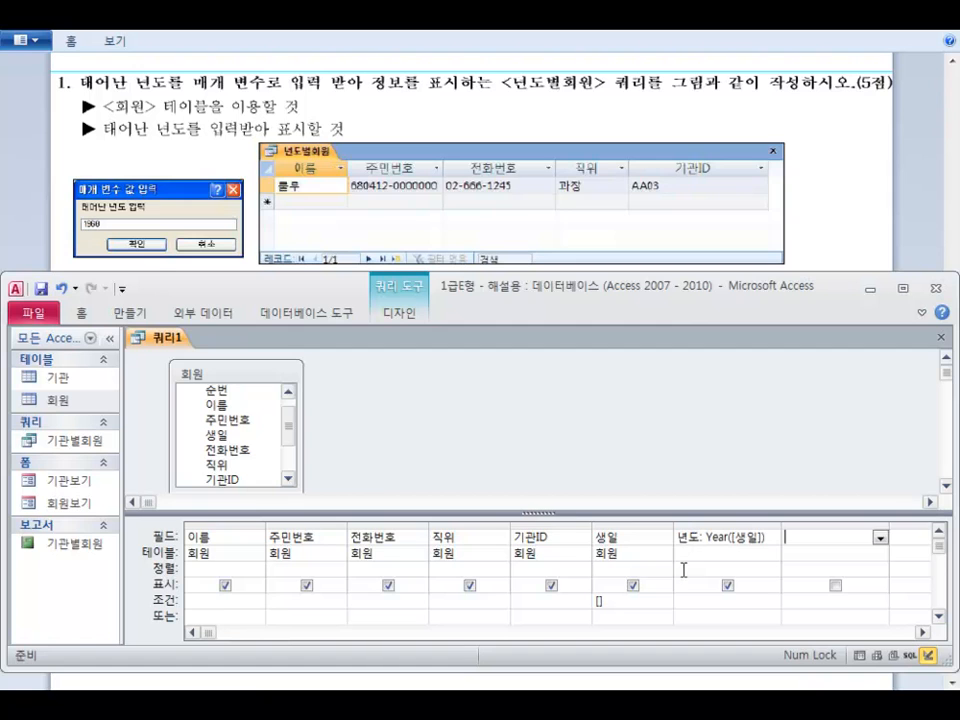
Step: Move the empty-bracket criterion from the 생일 column to the 년도 column and fill the brackets with the prompt 태어난 년도 입력
click(612, 604)
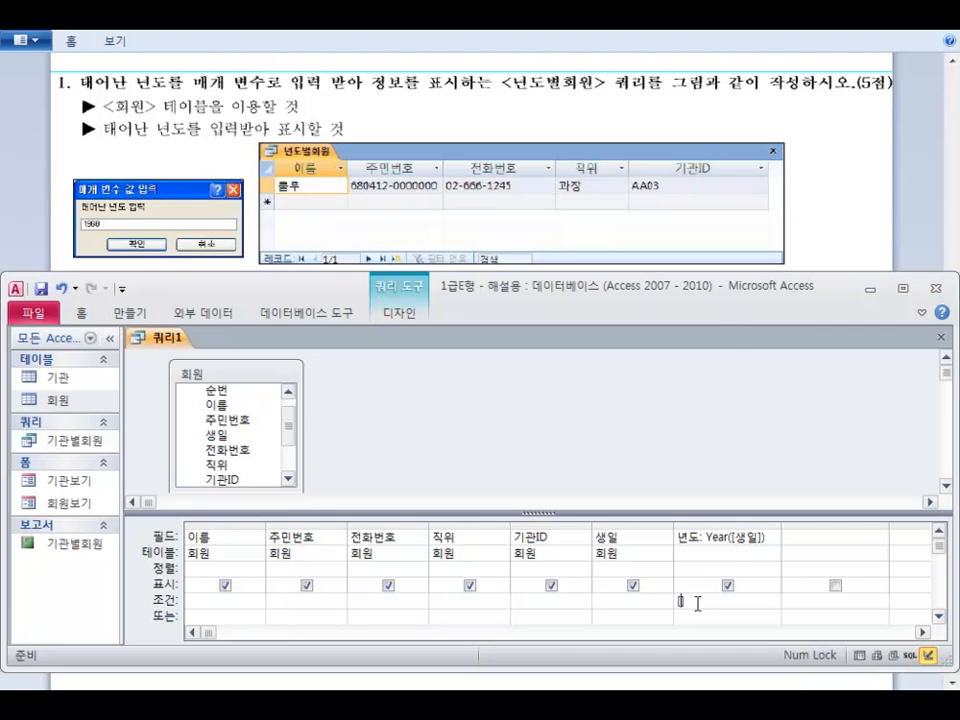
key(shift+F2)
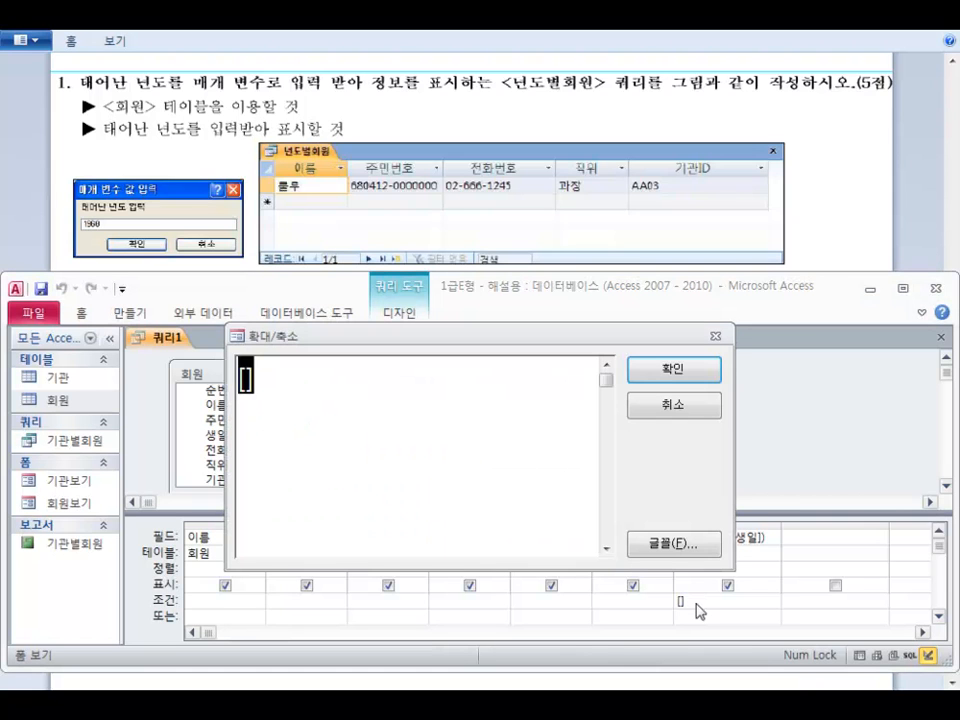
click(245, 379)
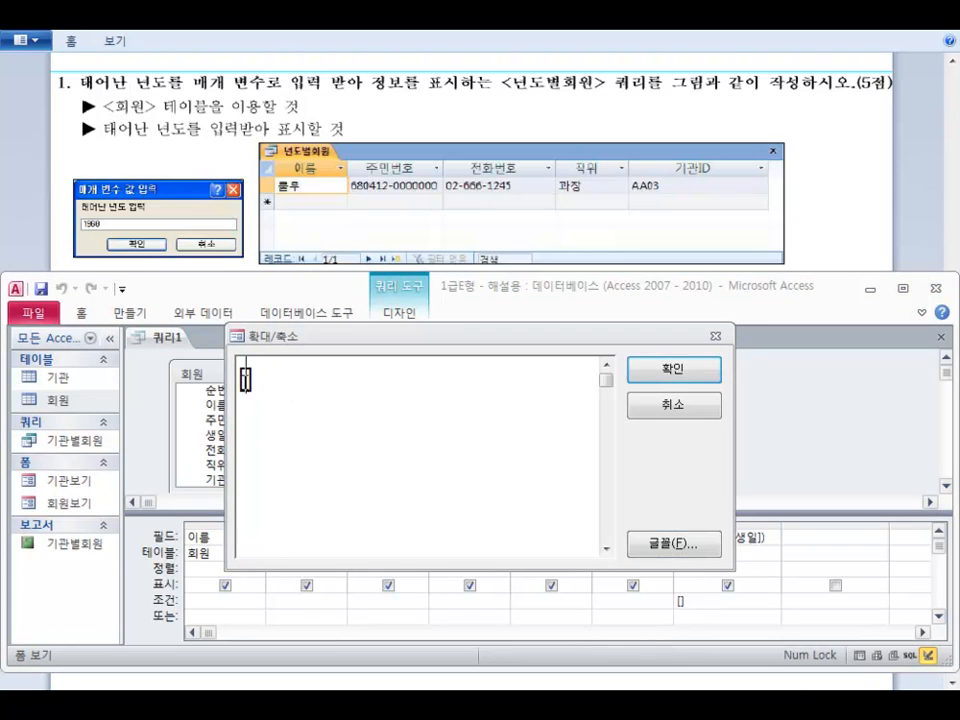
text(xo)
key(BackSpace)
key(BackSpace)
key(Hangul)
text(태어난)
text( 년도 입력)
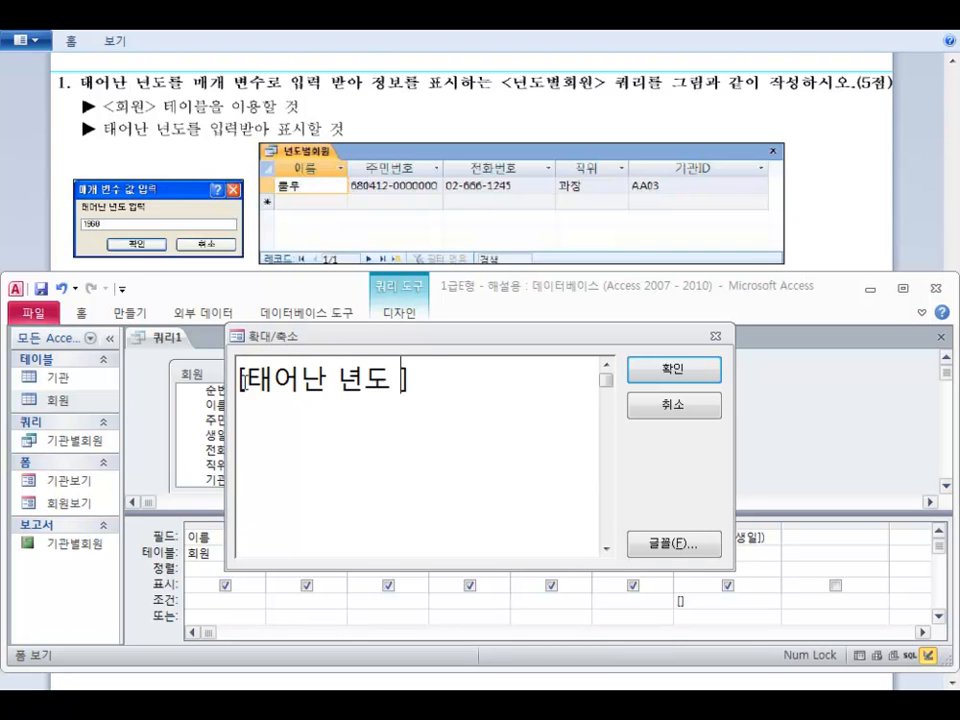
Step: Put an equals sign before the bracketed prompt so the 년도 criterion reads =[태어난 년도 입력], and apply it to the grid
key(Left)
key(Left)
key(Left)
key(Left)
key(Left)
key(Left)
key(Left)
key(Left)
key(Left)
key(Left)
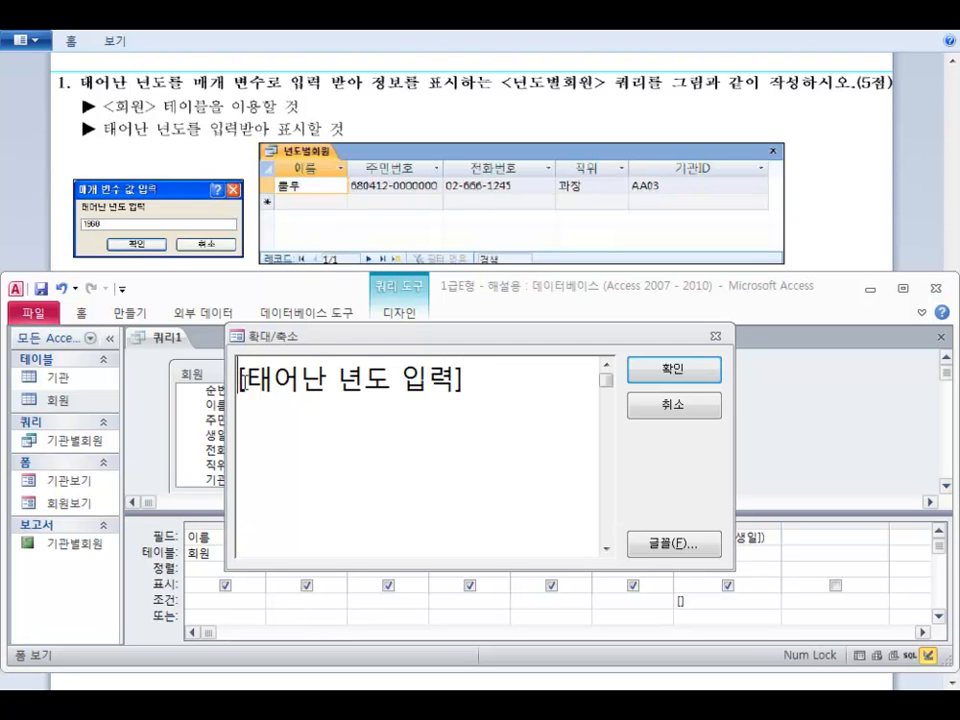
text(=)
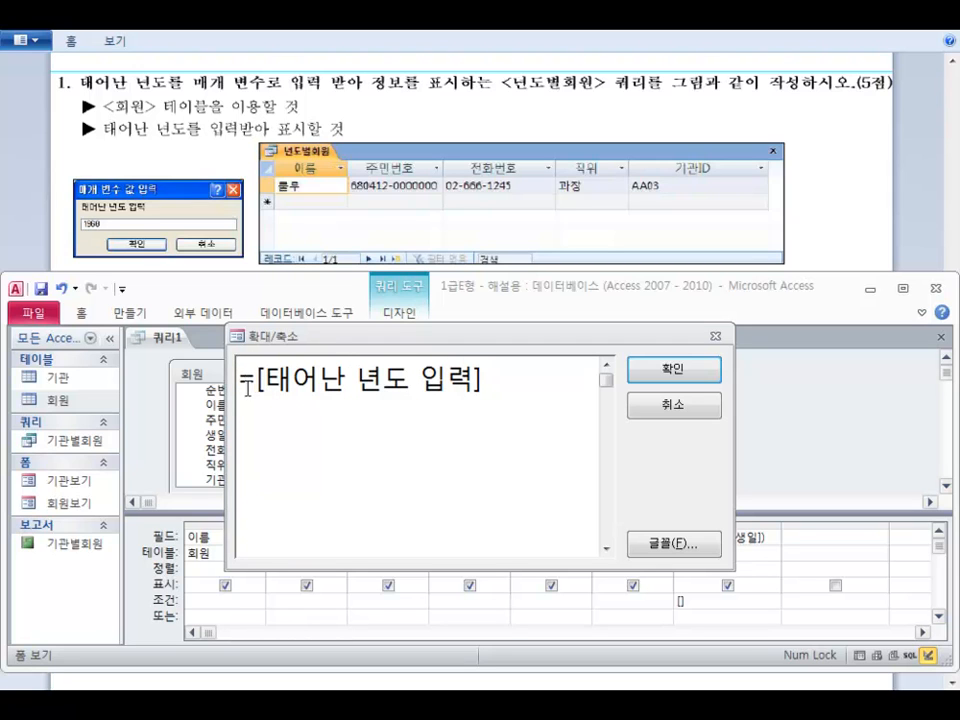
mouse_move(255, 384)
mouse_down()
mouse_move(221, 387)
mouse_move(240, 384)
mouse_up()
click(253, 383)
click(494, 385)
click(672, 369)
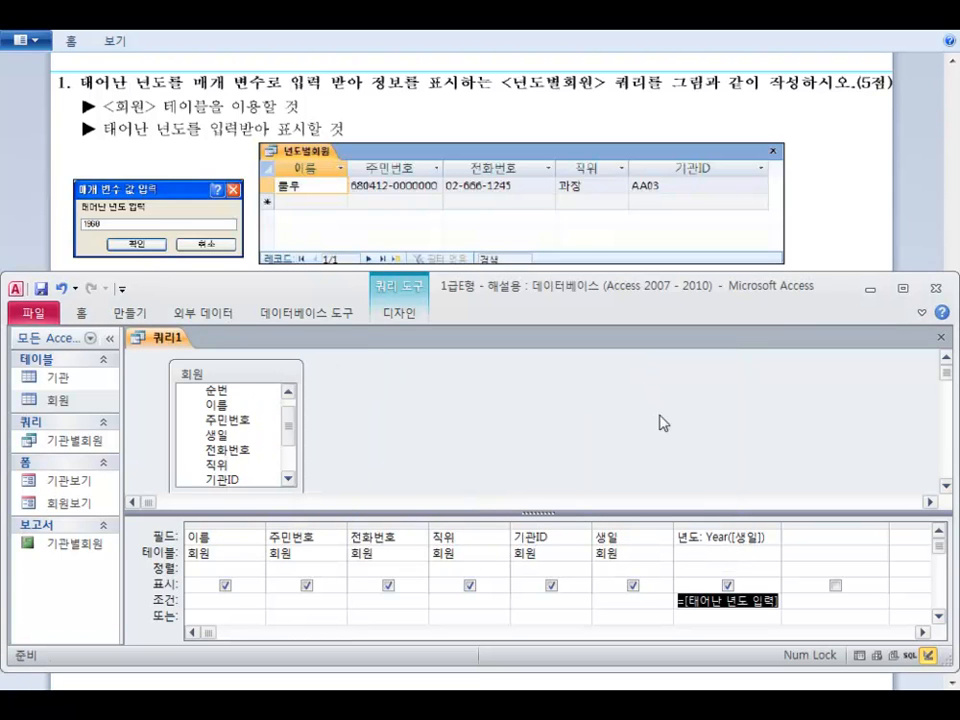
click(685, 454)
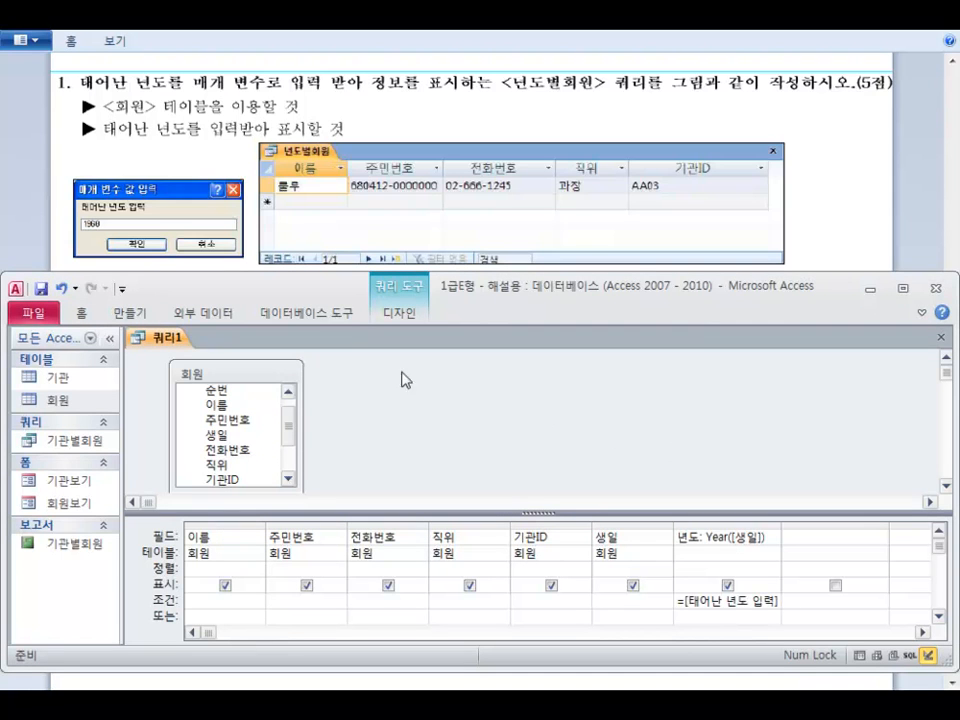
Step: Run the query with 1968 as the birth year and examine the listed record and columns
click(378, 313)
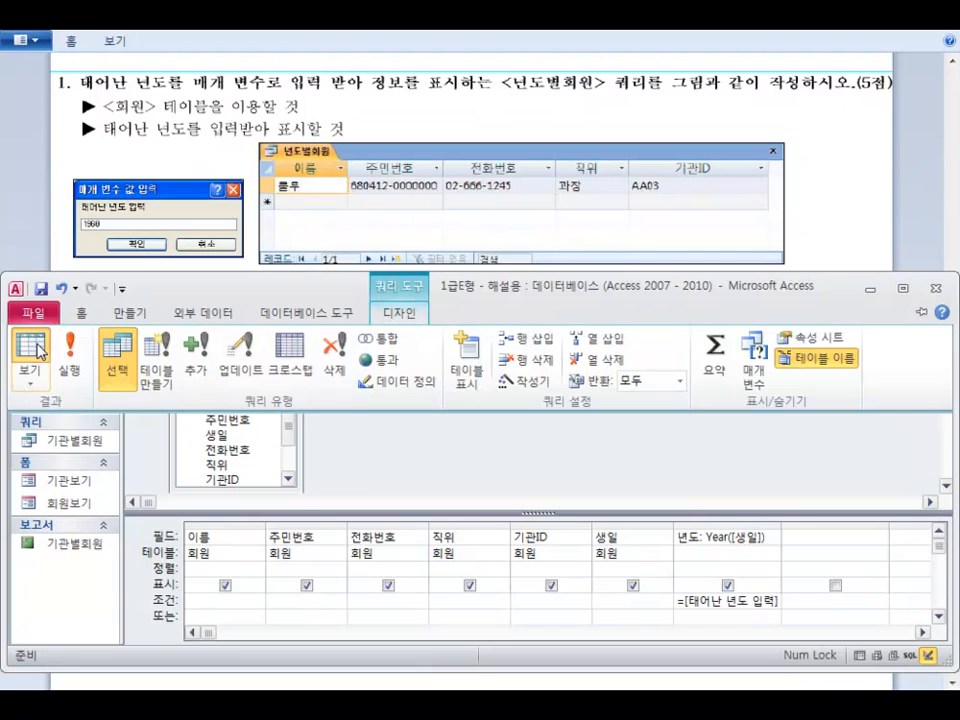
click(71, 340)
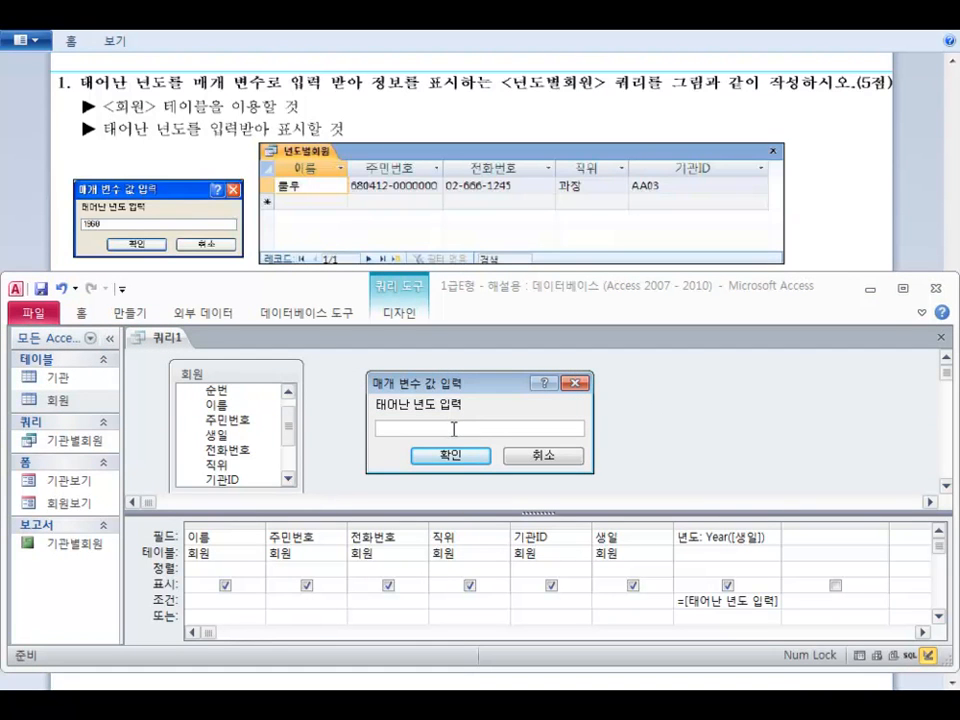
text(1968)
click(452, 457)
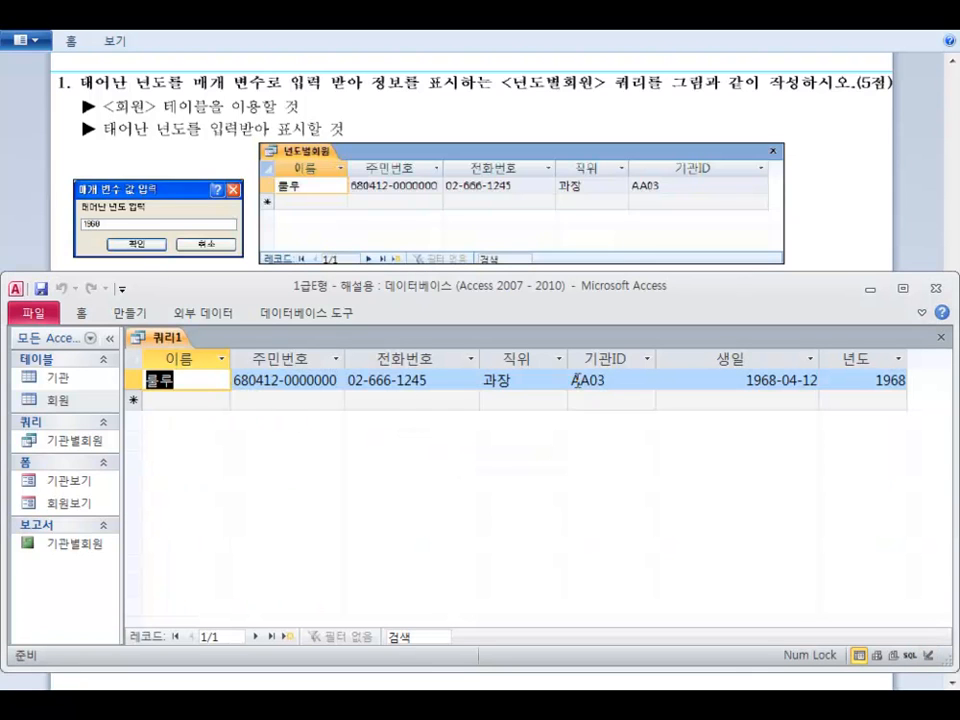
click(88, 318)
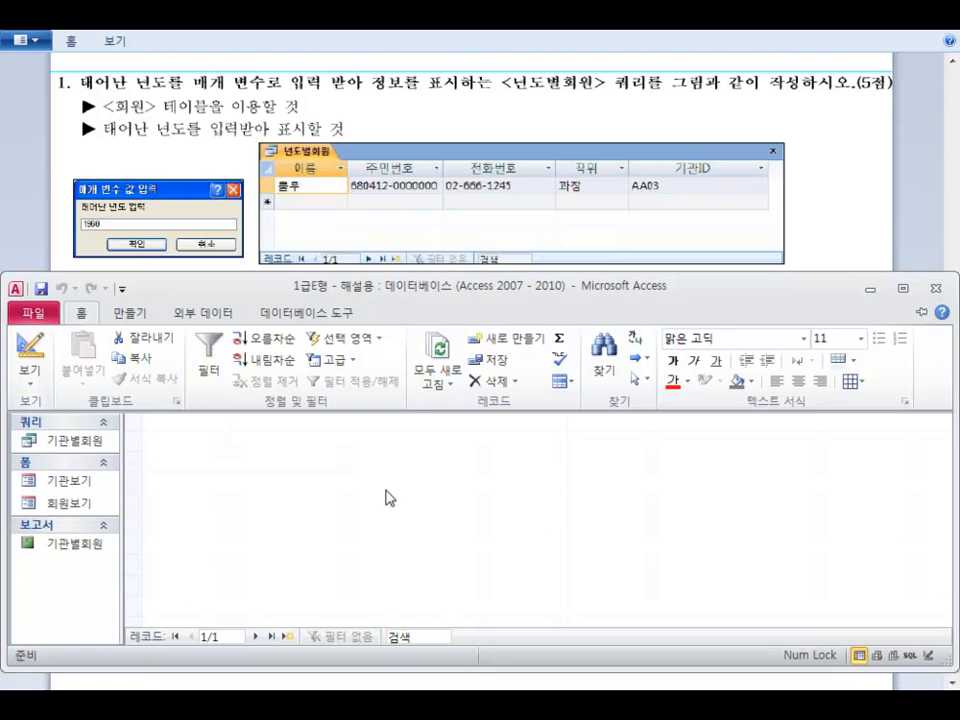
click(714, 469)
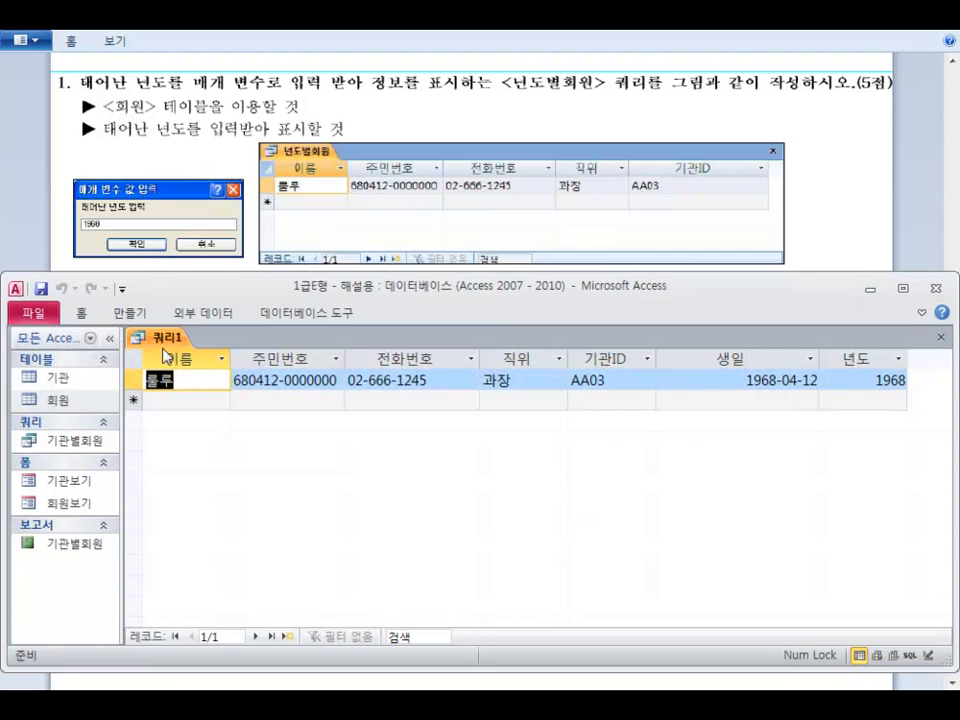
Step: Return the query to design view and exclude the 년도 column from the displayed results
click(81, 313)
click(30, 362)
click(729, 586)
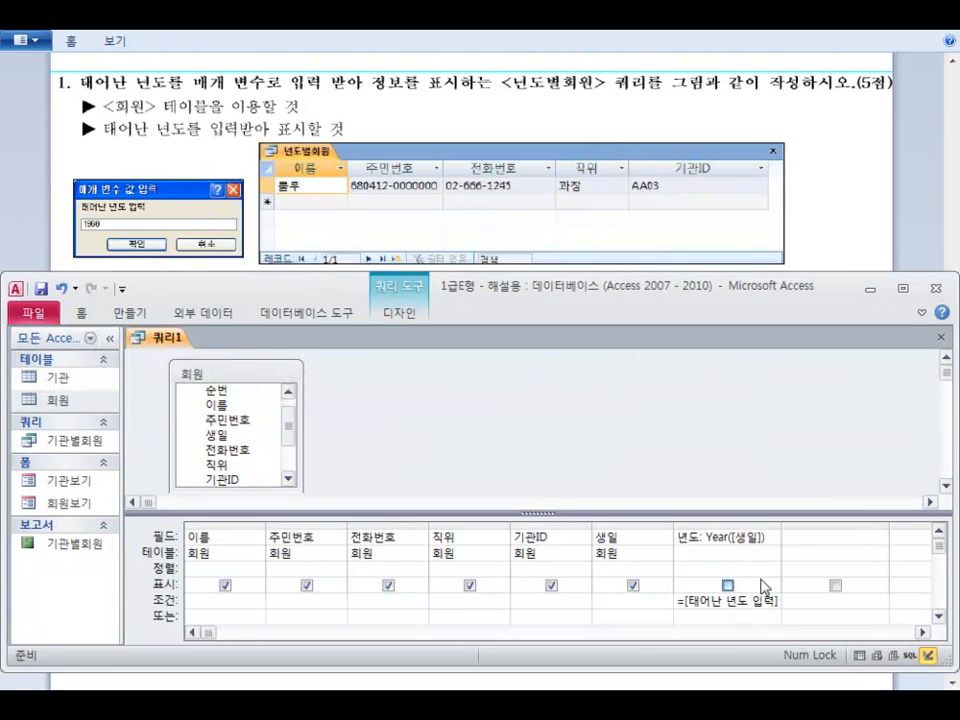
Step: Open the 년도 field expression in the zoom window and start a second line below it with 년도:
click(755, 538)
key(shift+F2)
click(483, 393)
key(ctrl+Return)
text(논드 ㅎ)
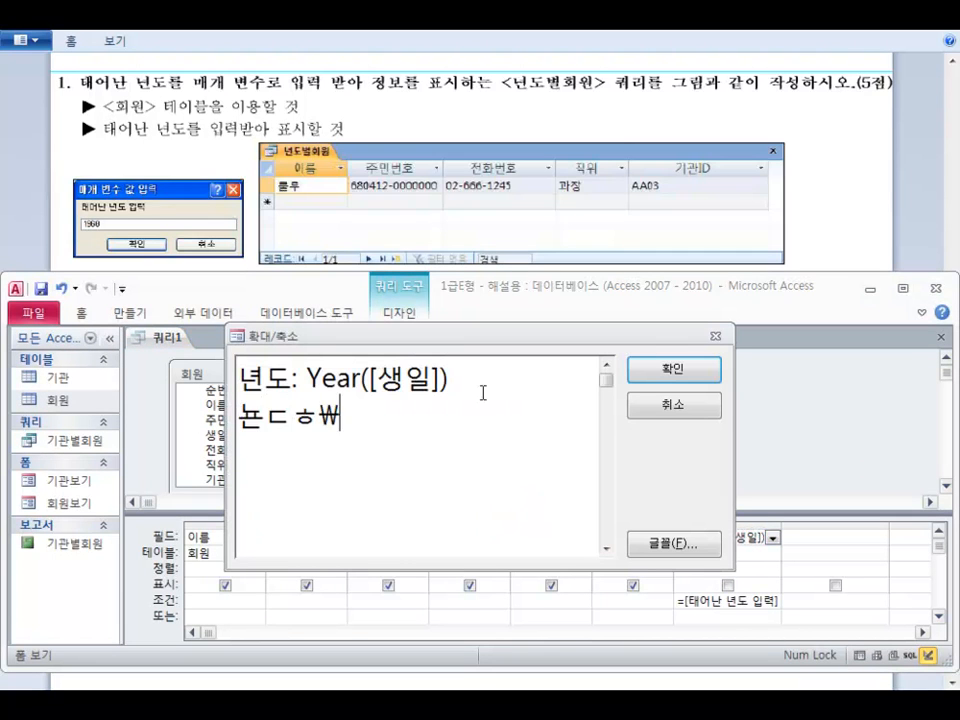
key(BackSpace)
key(BackSpace)
key(BackSpace)
key(BackSpace)
text(년도 )
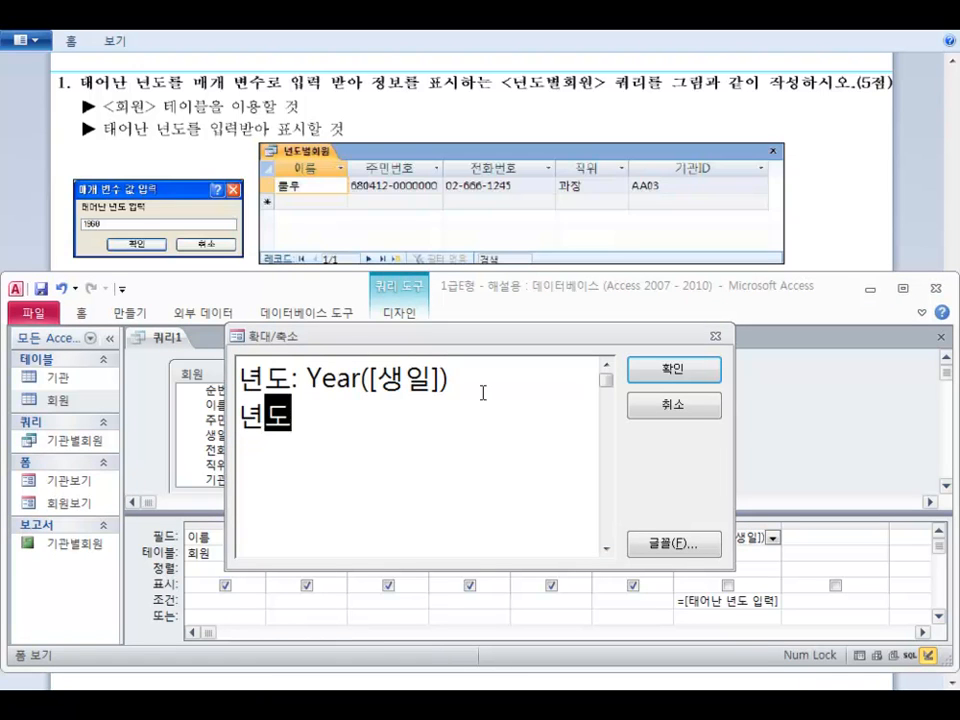
text(ㅣ₩₩)
key(BackSpace)
key(BackSpace)
key(BackSpace)
key(BackSpace)
text(:)
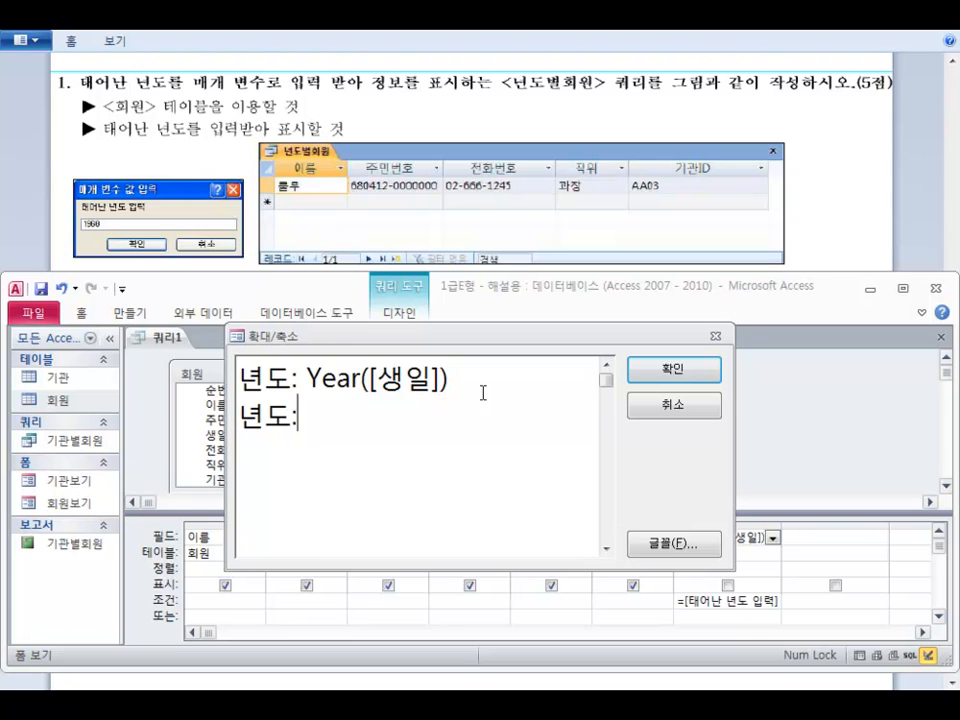
Step: Complete the second line with the expression datepart("yyyy",[생일])
text(ㅇㅁ₩₩)
key(BackSpace)
key(BackSpace)
key(BackSpace)
key(BackSpace)
text(ㅇㅁ)
key(BackSpace)
key(BackSpace)
text(date)
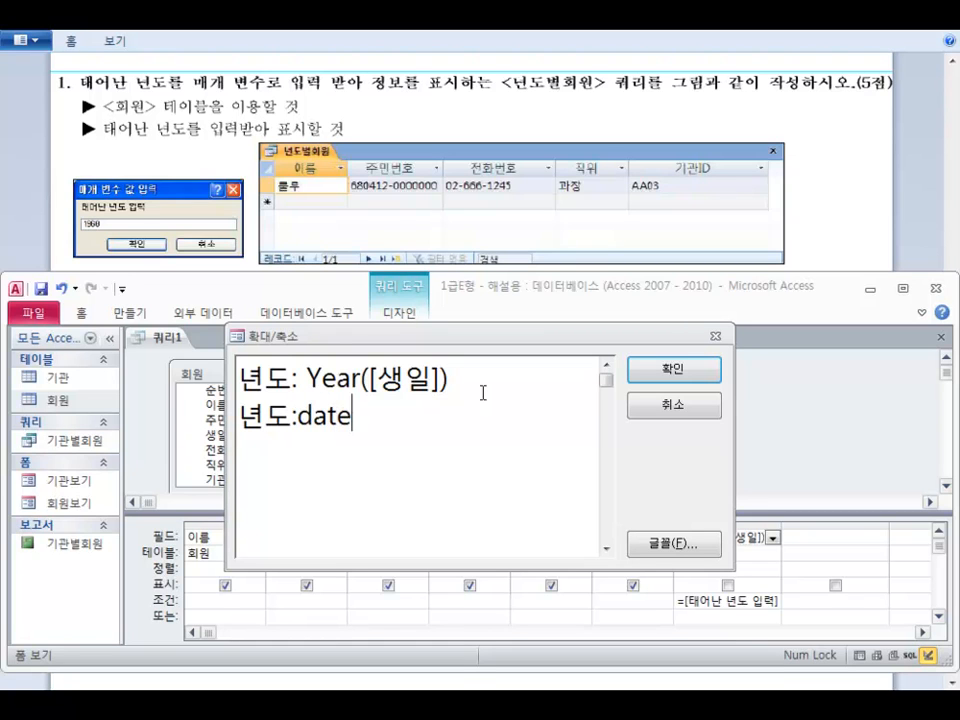
text(part()
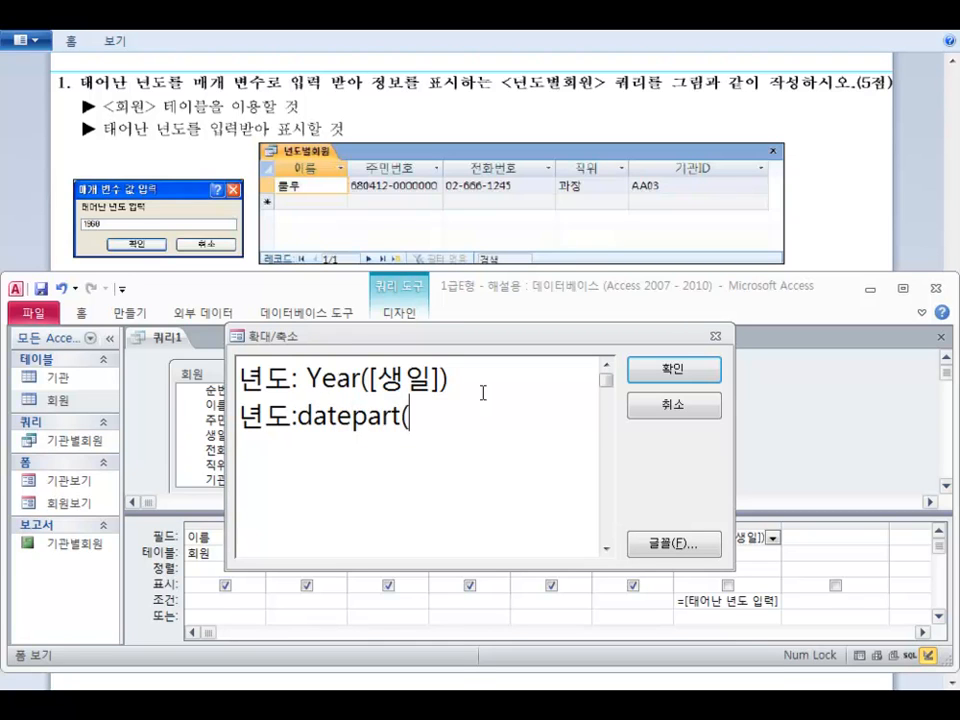
text("ㅛ)
key(BackSpace)
text(yyyy)
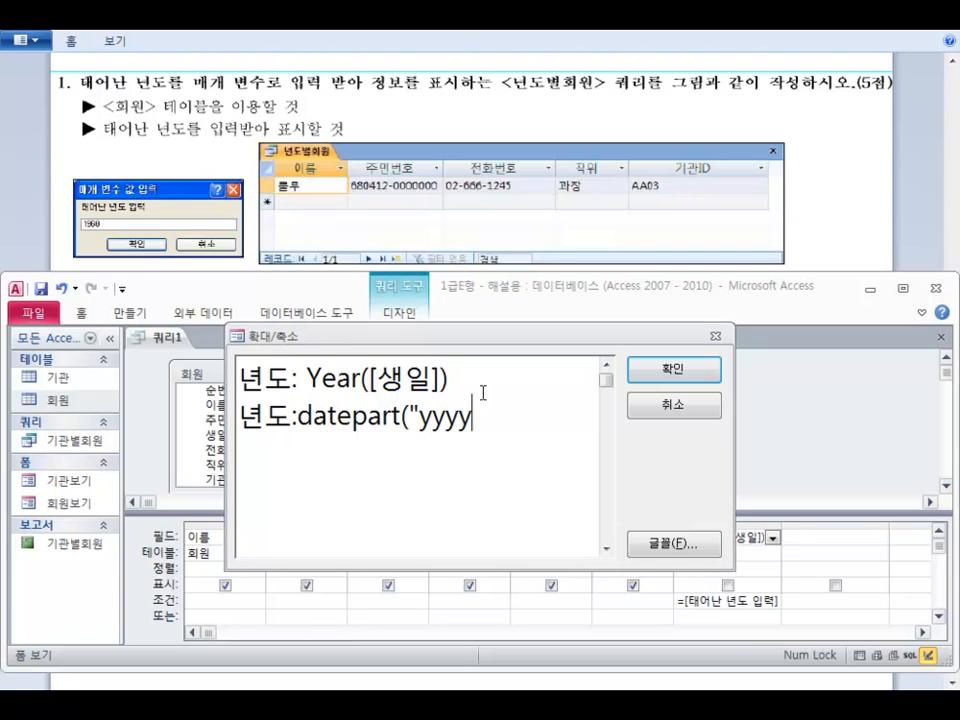
text(",)
text([생ㅇ)
text(ㅣㄹ]))
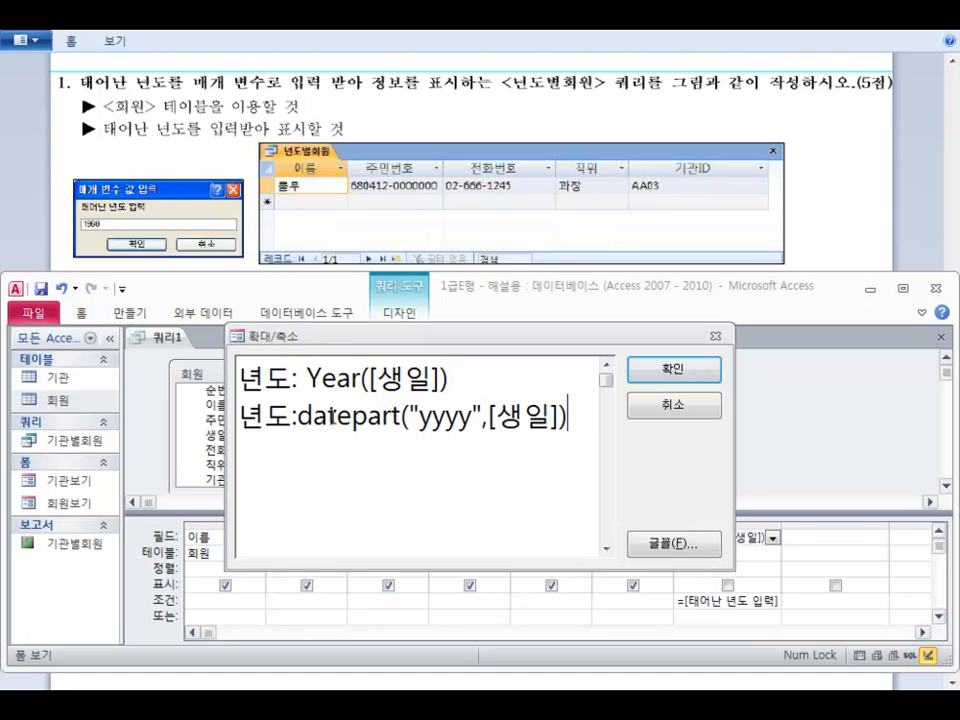
drag(292, 416, 440, 427)
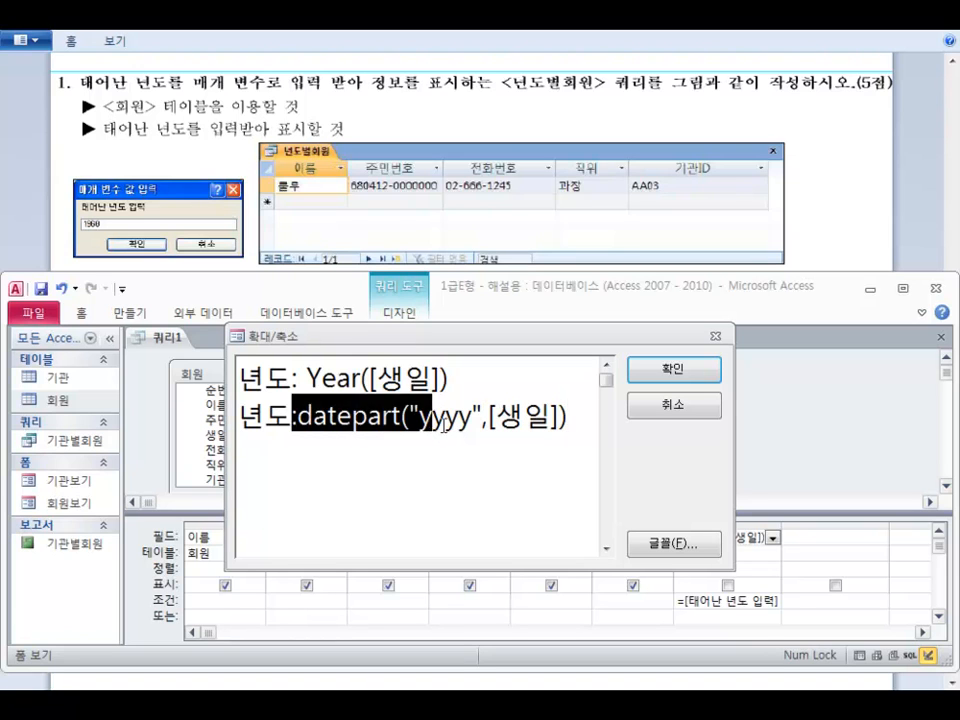
click(440, 427)
drag(565, 415, 150, 420)
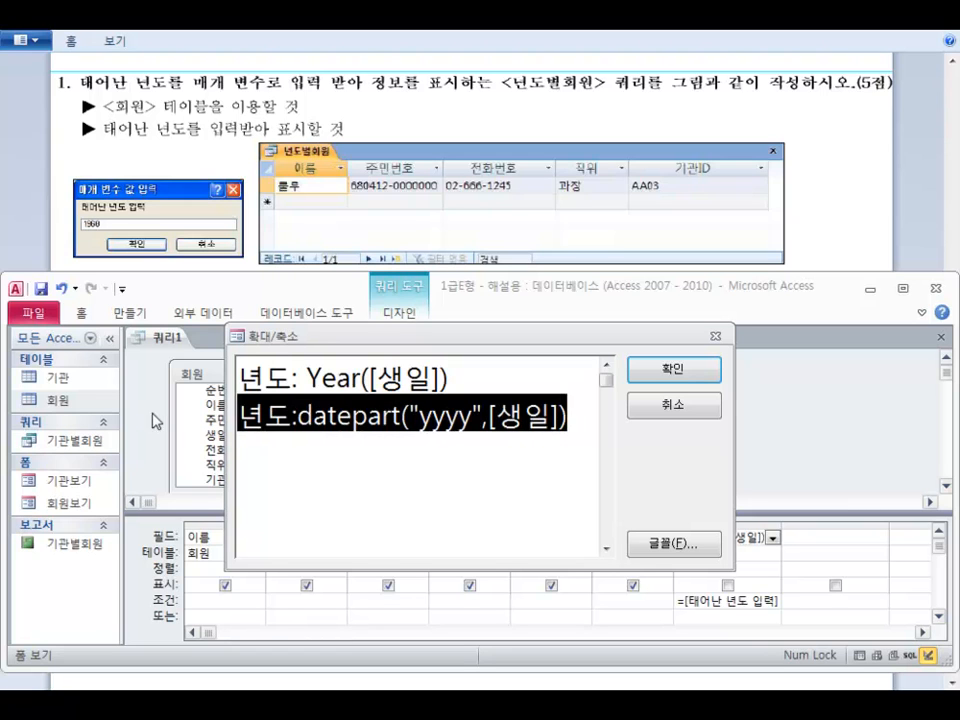
key(Delete)
key(BackSpace)
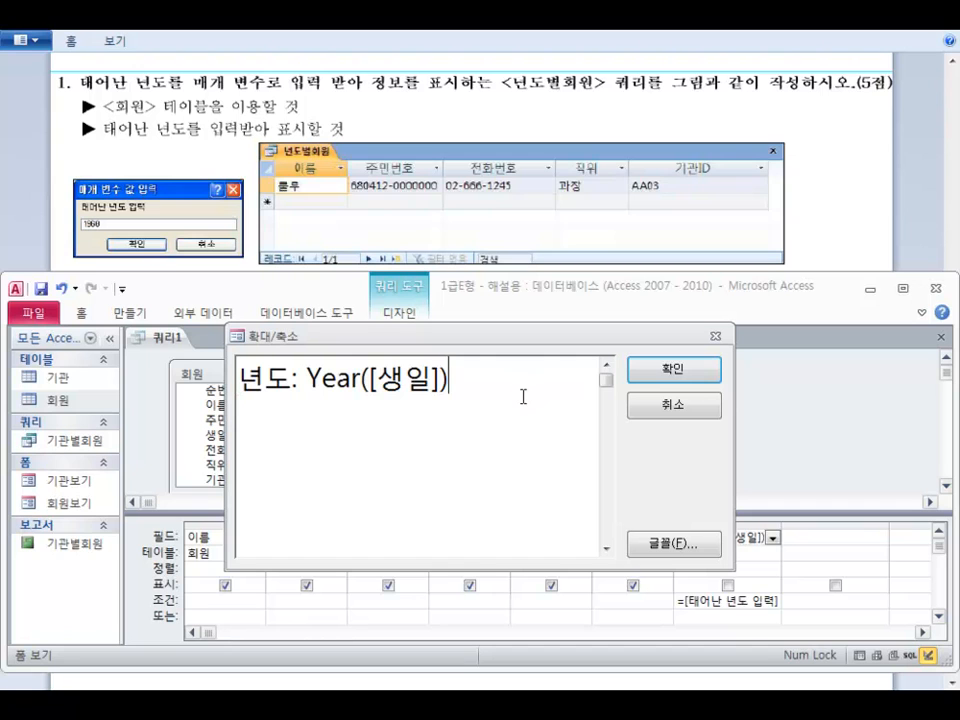
key(ctrl+z)
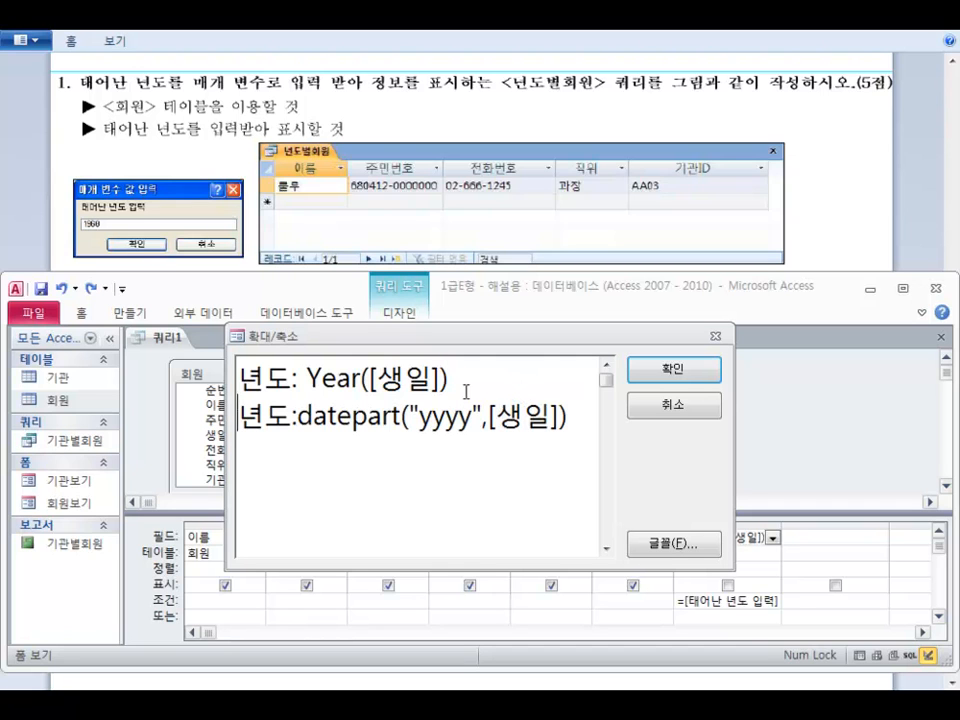
Step: Delete the Year([생일]) line from the zoom window and apply the datepart expression to the 년도 field
drag(462, 394, 189, 381)
key(Delete)
key(Delete)
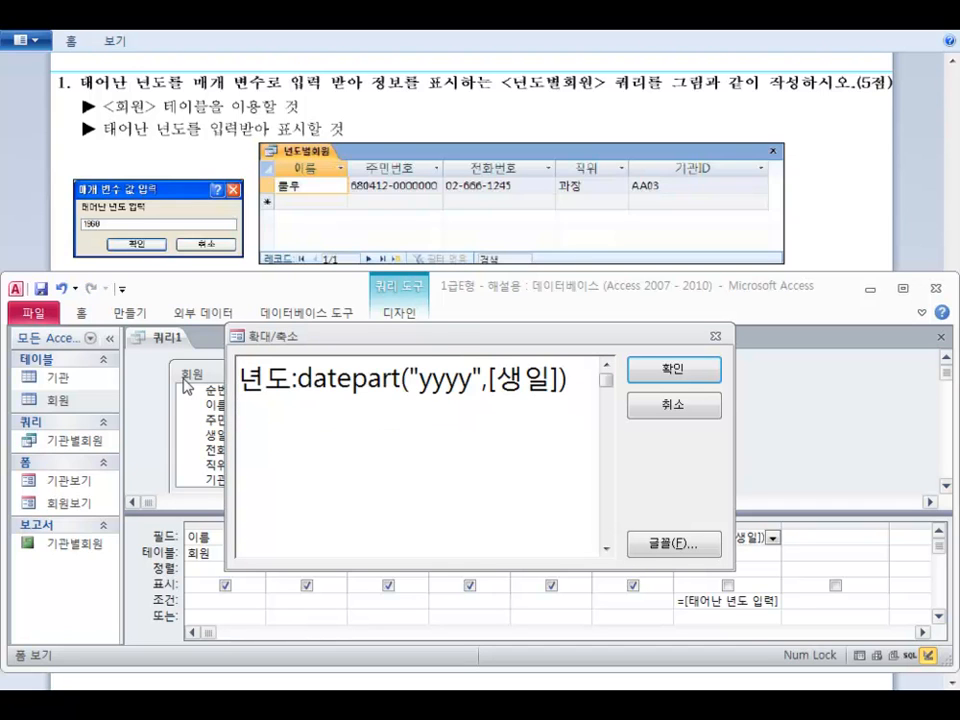
click(634, 374)
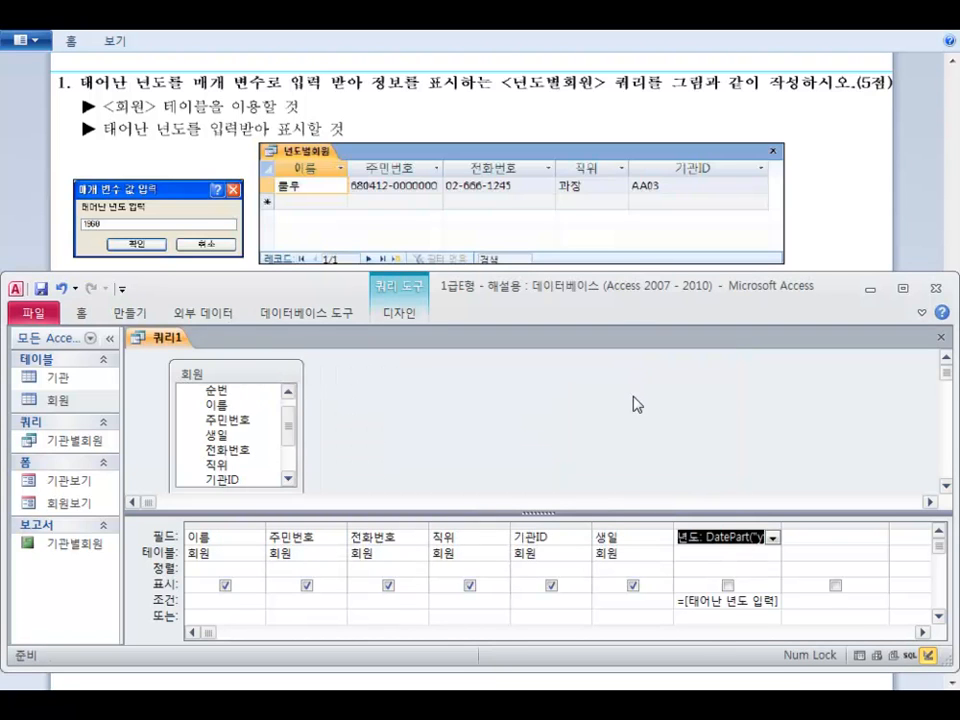
Step: Test the DatePart version of the query by viewing its results for birth year 1968
click(90, 313)
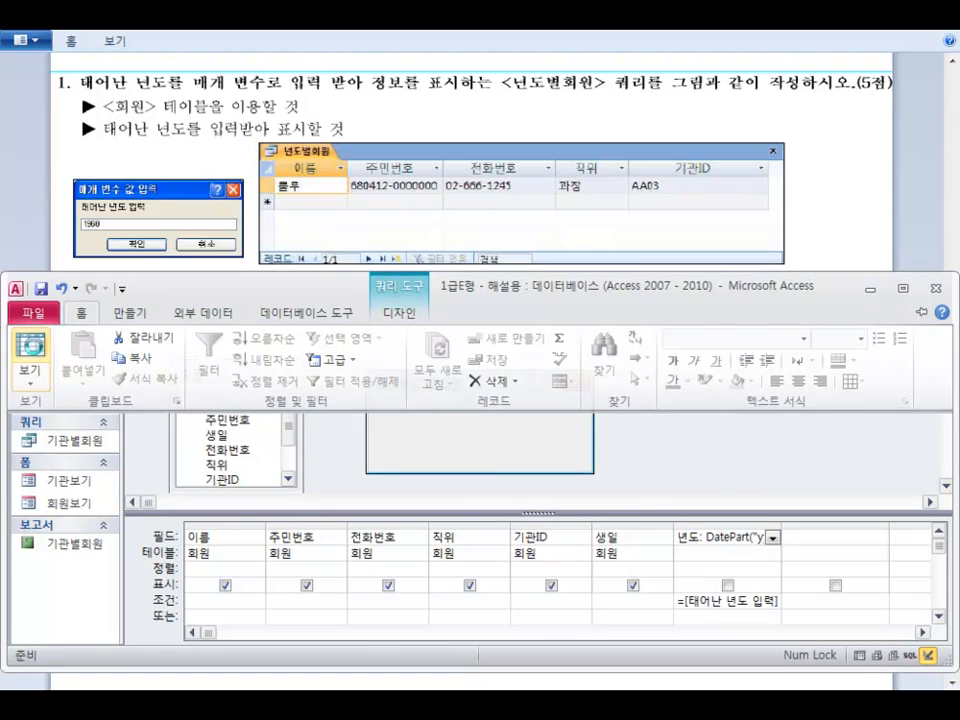
click(28, 350)
text(1968)
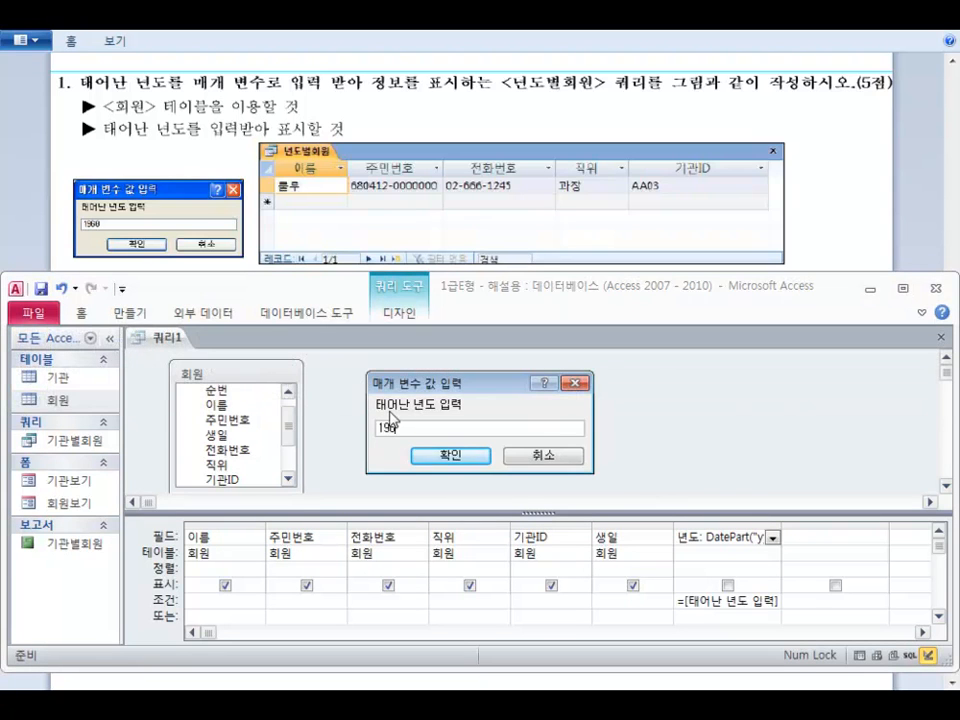
key(Return)
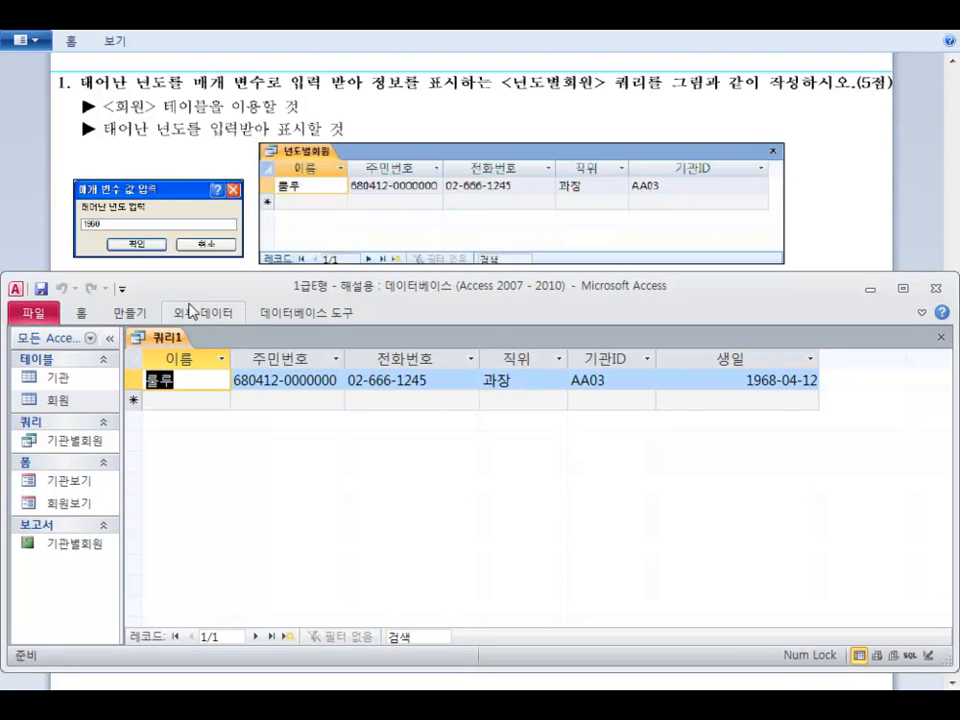
Step: Return the query to design view and delete the 생일 column from the design grid
click(83, 315)
click(32, 350)
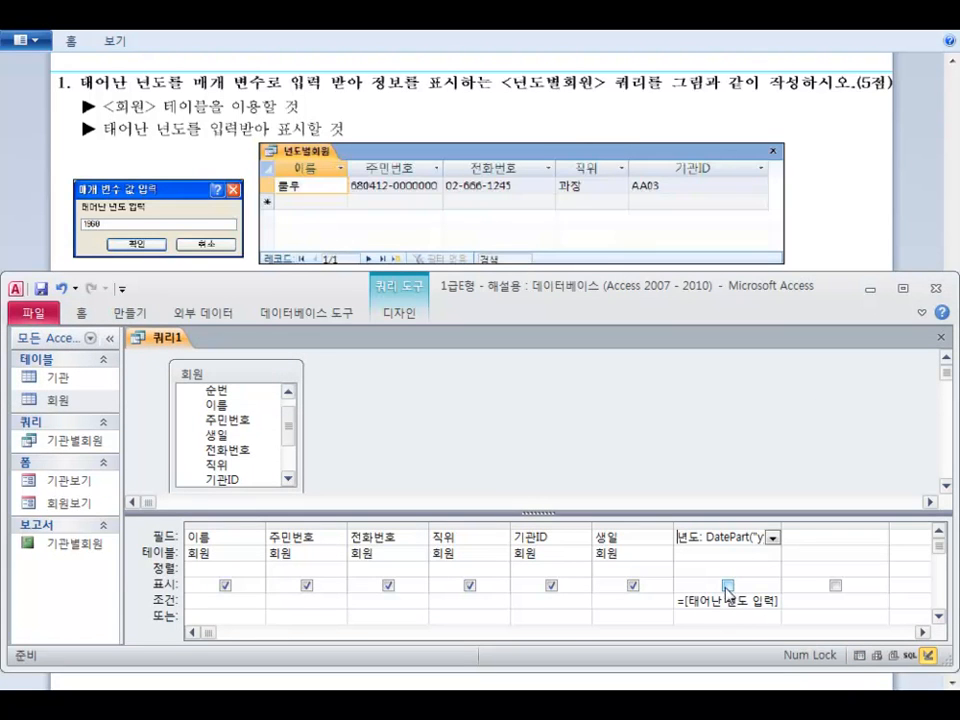
click(639, 525)
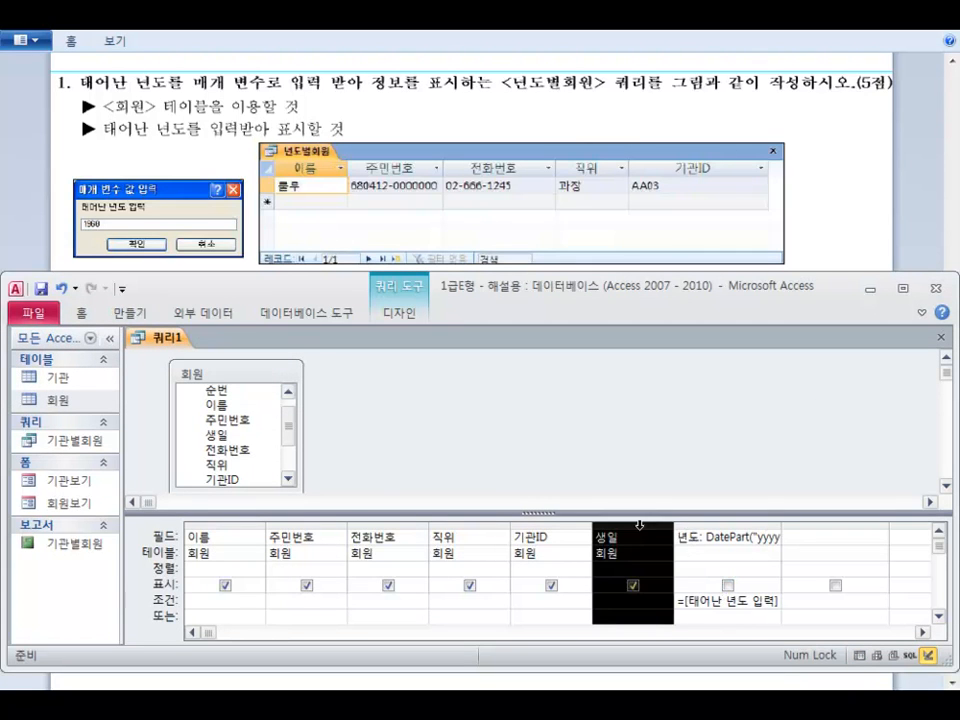
key(Delete)
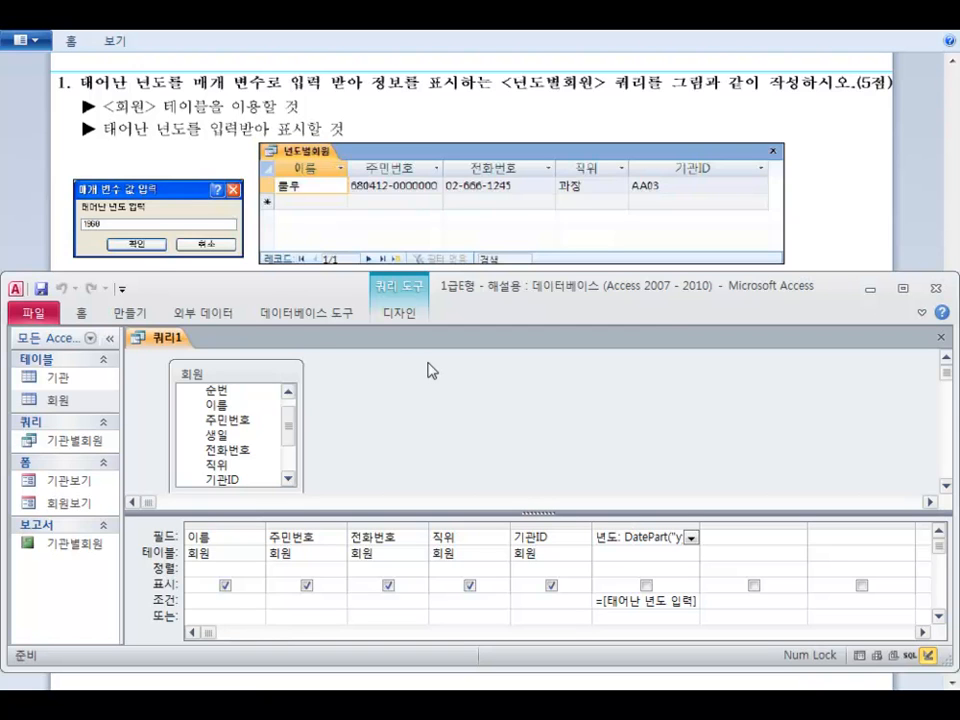
Step: Close the query and save it under the name 년도별회원
click(940, 337)
click(368, 403)
text(년도별회)
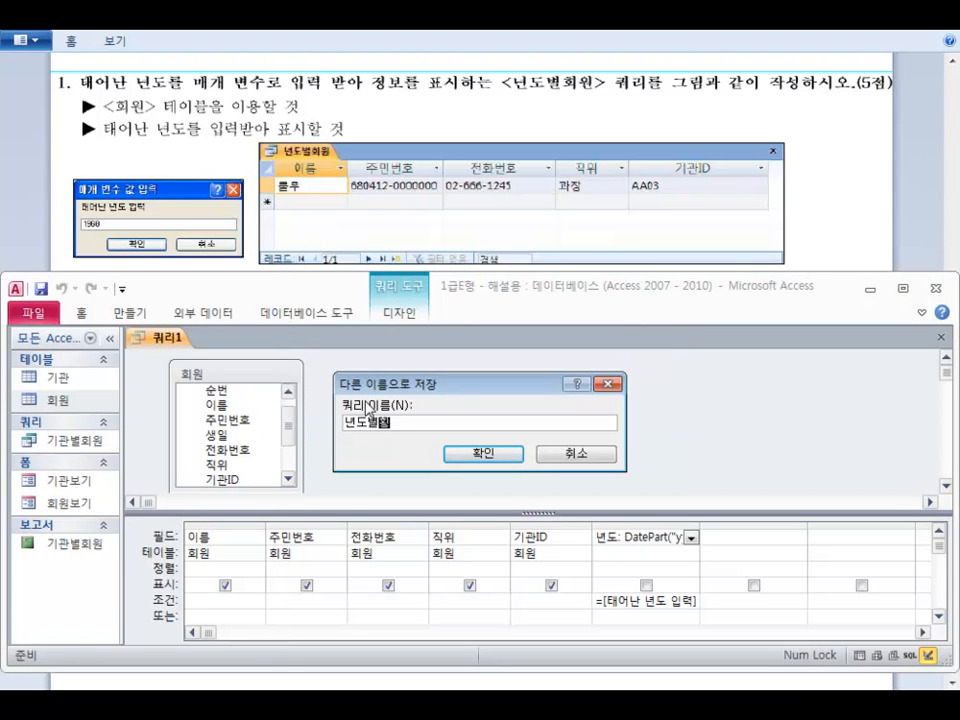
text(원)
key(Return)
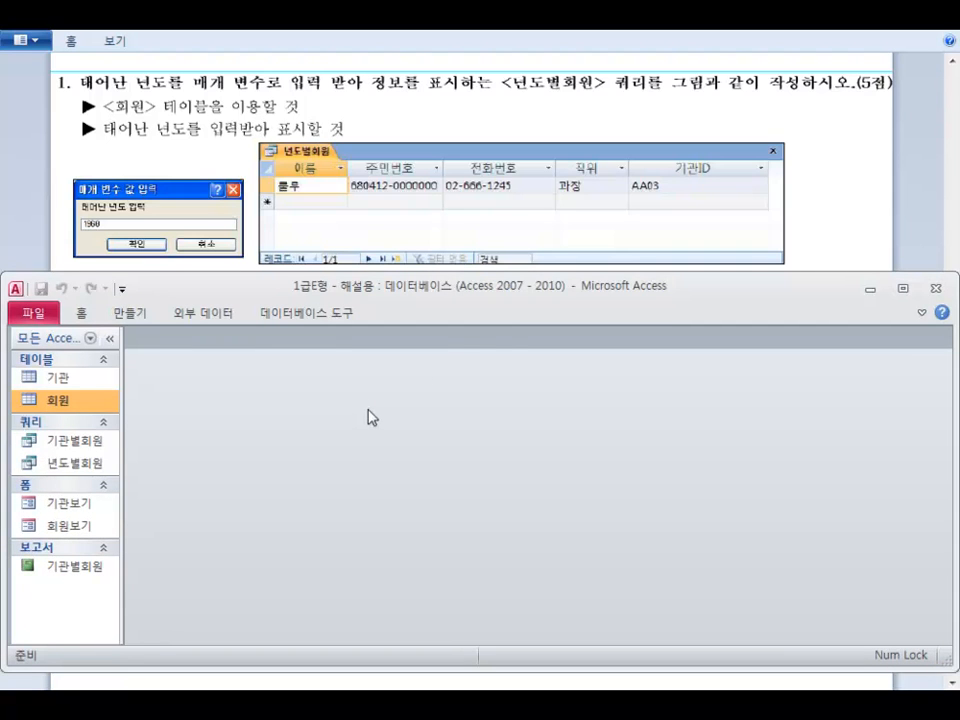
Step: Switch to the exercise document and read the requirements for the 기관별직위별인원수 crosstab query
click(900, 245)
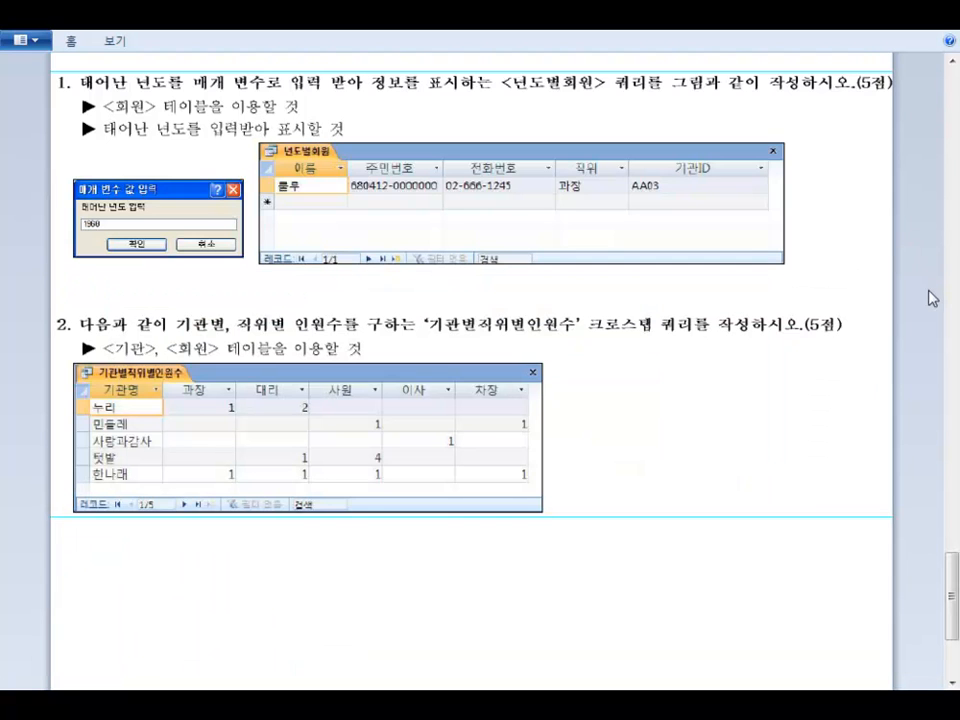
drag(951, 566, 952, 607)
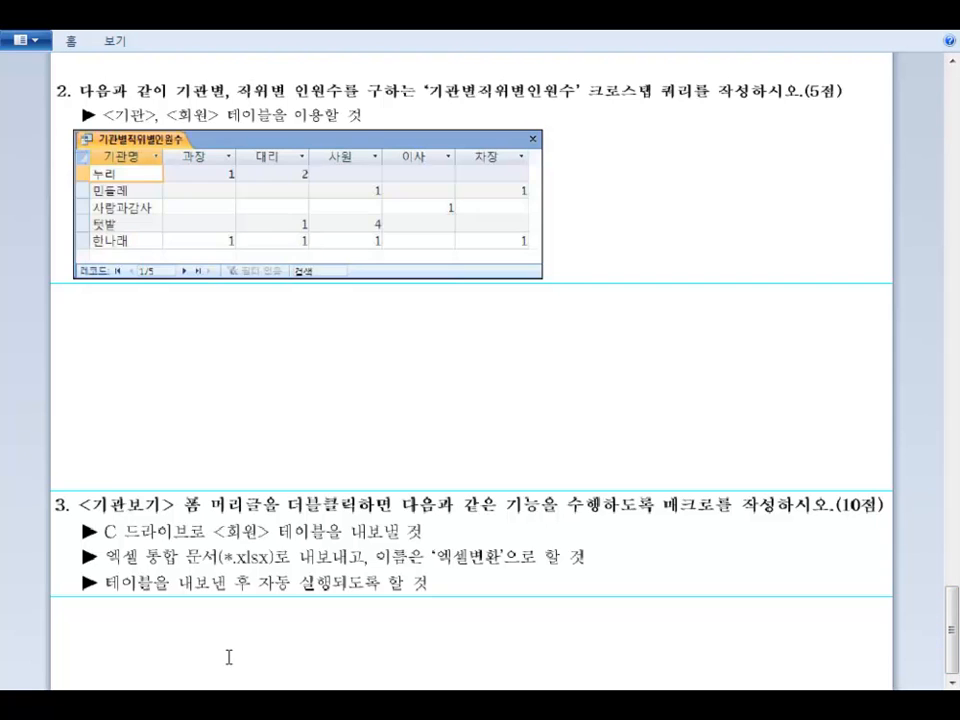
scroll(228, 657, down, 1)
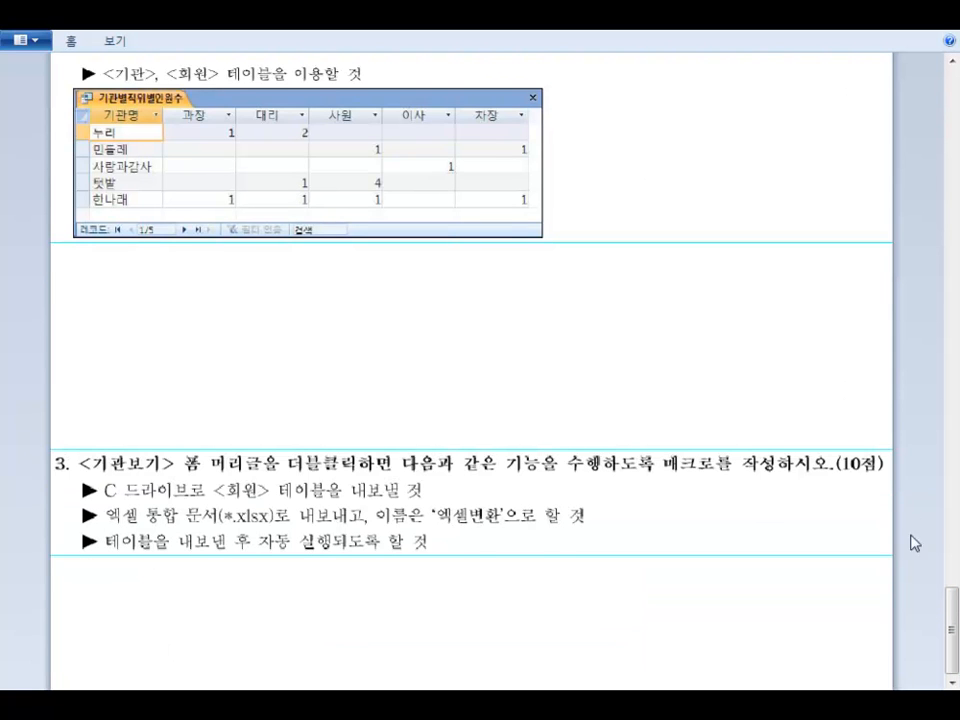
scroll(951, 600, up, 1)
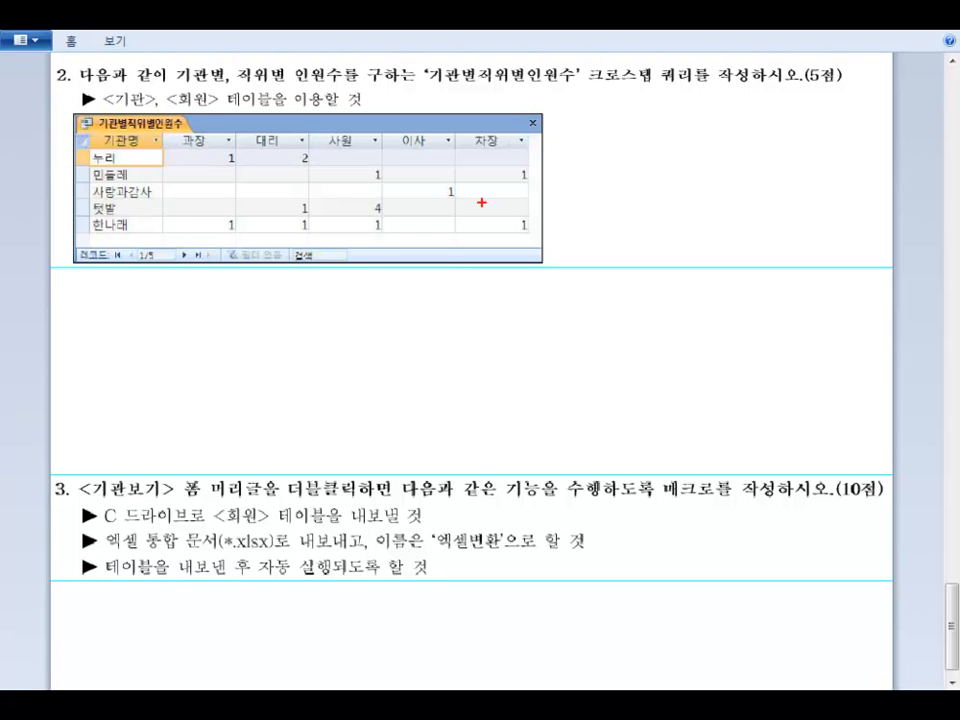
mouse_move(140, 236)
mouse_down()
mouse_move(88, 172)
mouse_move(150, 225)
mouse_up()
mouse_move(192, 153)
mouse_down()
mouse_move(300, 131)
mouse_move(485, 147)
mouse_move(186, 152)
mouse_up()
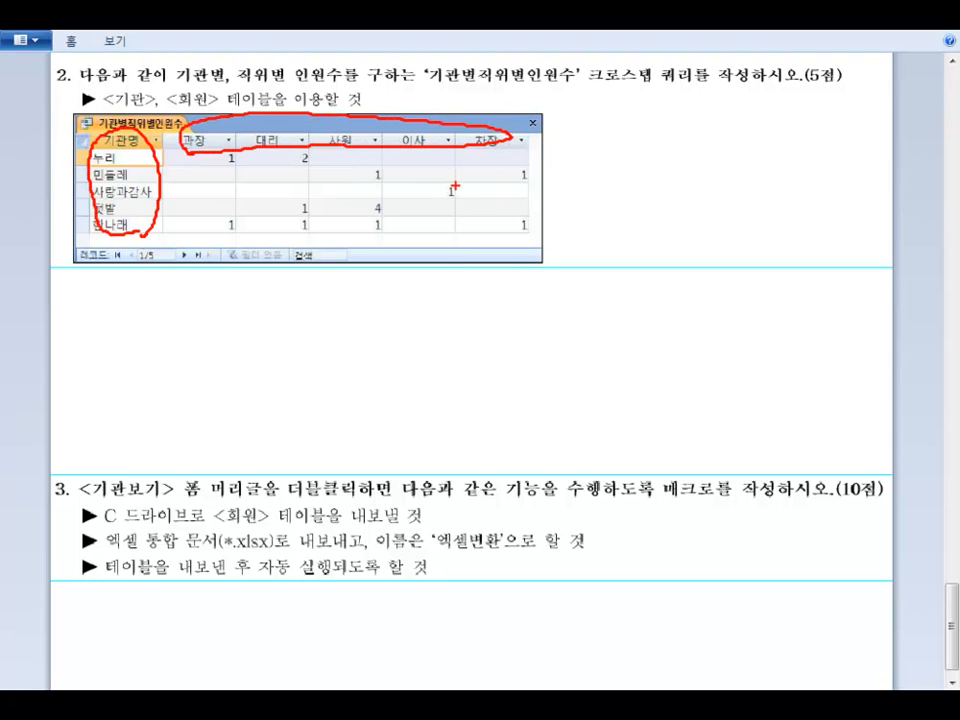
drag(284, 150, 286, 178)
drag(215, 204, 264, 207)
mouse_move(584, 164)
mouse_down()
mouse_move(589, 177)
mouse_move(618, 163)
mouse_move(650, 172)
mouse_move(670, 158)
mouse_move(680, 178)
mouse_up()
drag(621, 204, 627, 206)
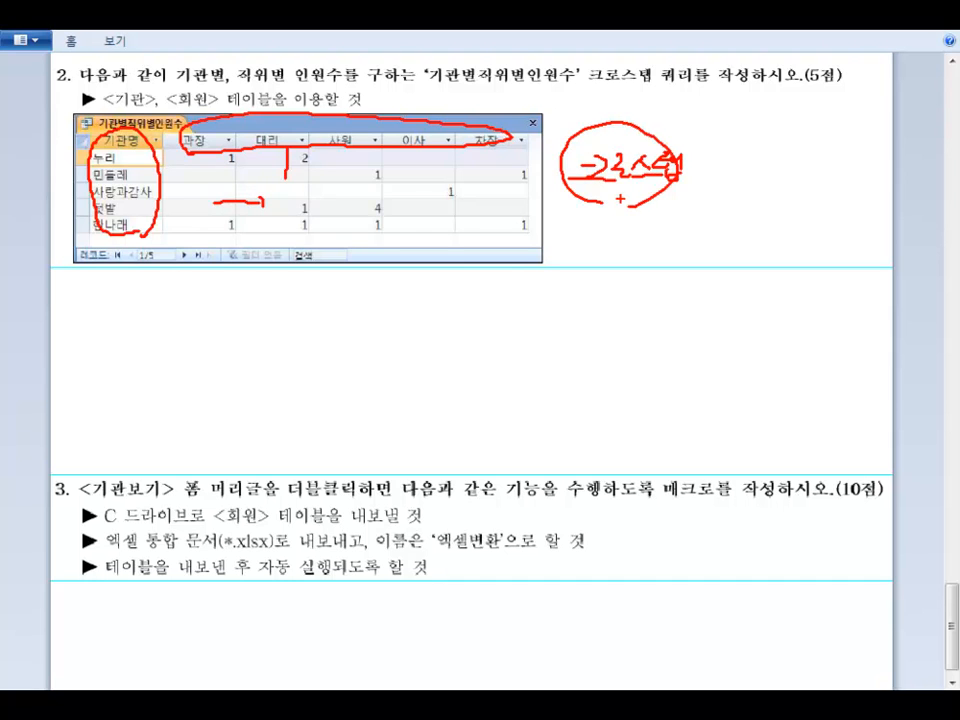
key(Escape)
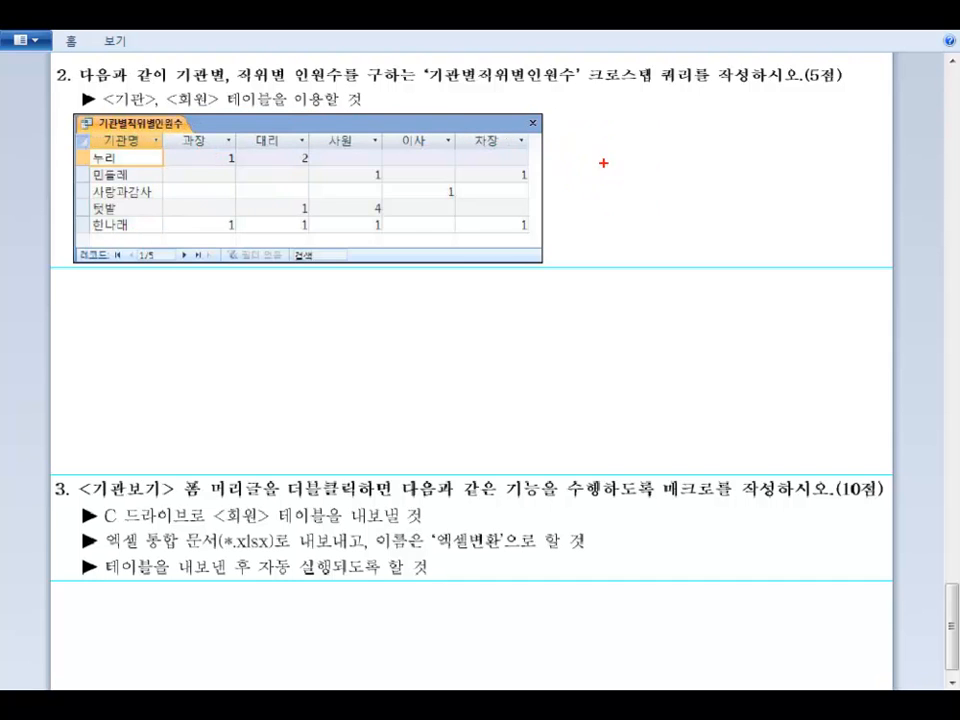
mouse_move(197, 86)
mouse_down()
mouse_move(178, 62)
mouse_move(214, 84)
mouse_up()
drag(266, 56, 252, 60)
mouse_move(580, 182)
mouse_down()
mouse_move(598, 157)
mouse_move(668, 182)
mouse_move(686, 166)
mouse_move(697, 170)
mouse_up()
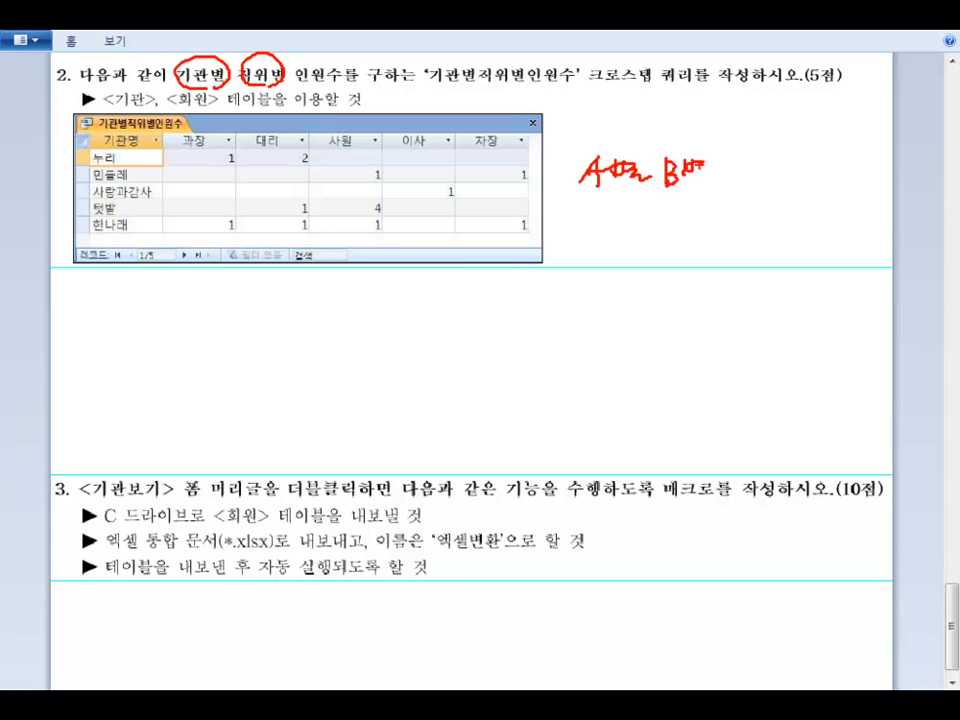
drag(574, 186, 645, 190)
drag(676, 190, 724, 190)
drag(750, 175, 780, 175)
mouse_move(767, 161)
mouse_down()
mouse_move(767, 189)
mouse_move(802, 173)
mouse_up()
mouse_move(810, 161)
mouse_down()
mouse_move(812, 176)
mouse_move(832, 162)
mouse_up()
drag(821, 164, 839, 179)
drag(839, 171, 847, 170)
drag(826, 177, 874, 179)
drag(880, 171, 889, 176)
mouse_move(871, 181)
mouse_down()
mouse_move(904, 178)
mouse_move(885, 199)
mouse_up()
drag(615, 218, 613, 219)
mouse_move(617, 222)
mouse_down()
mouse_move(617, 236)
mouse_move(662, 219)
mouse_move(662, 227)
mouse_up()
drag(643, 231, 670, 230)
drag(657, 231, 668, 245)
mouse_move(674, 226)
mouse_down()
mouse_move(757, 238)
mouse_move(765, 250)
mouse_up()
mouse_move(612, 274)
mouse_down()
mouse_move(608, 298)
mouse_move(662, 297)
mouse_up()
mouse_move(672, 282)
mouse_down()
mouse_move(694, 297)
mouse_move(711, 292)
mouse_up()
mouse_move(699, 297)
mouse_down()
mouse_move(733, 288)
mouse_move(739, 300)
mouse_move(787, 283)
mouse_move(802, 300)
mouse_move(819, 295)
mouse_up()
drag(827, 279, 829, 300)
mouse_move(583, 75)
mouse_down()
mouse_move(704, 85)
mouse_move(638, 80)
mouse_move(664, 47)
mouse_up()
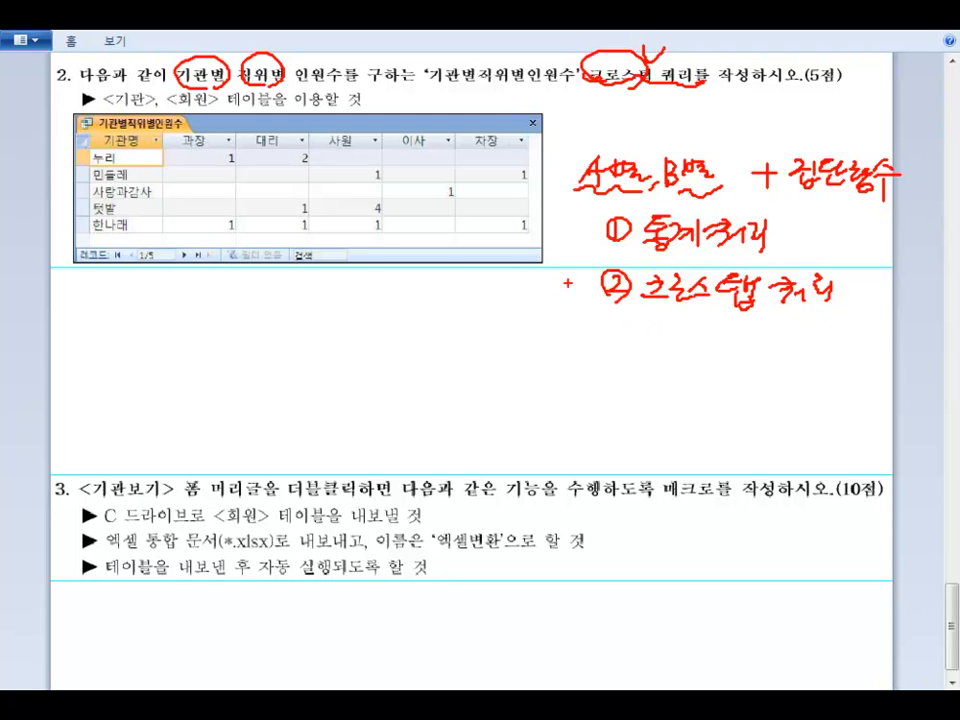
drag(594, 240, 578, 300)
key(Escape)
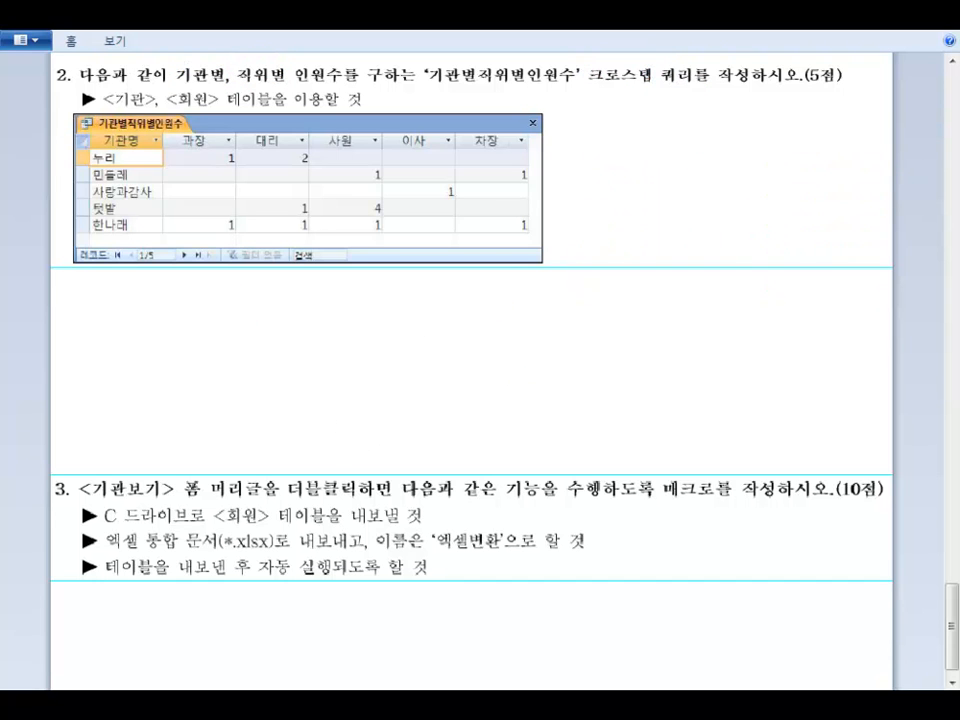
Step: Switch to Access, create a new query in design view with the 기관 and 회원 tables, and enlarge the design grid
mouse_move(316, 708)
click(300, 667)
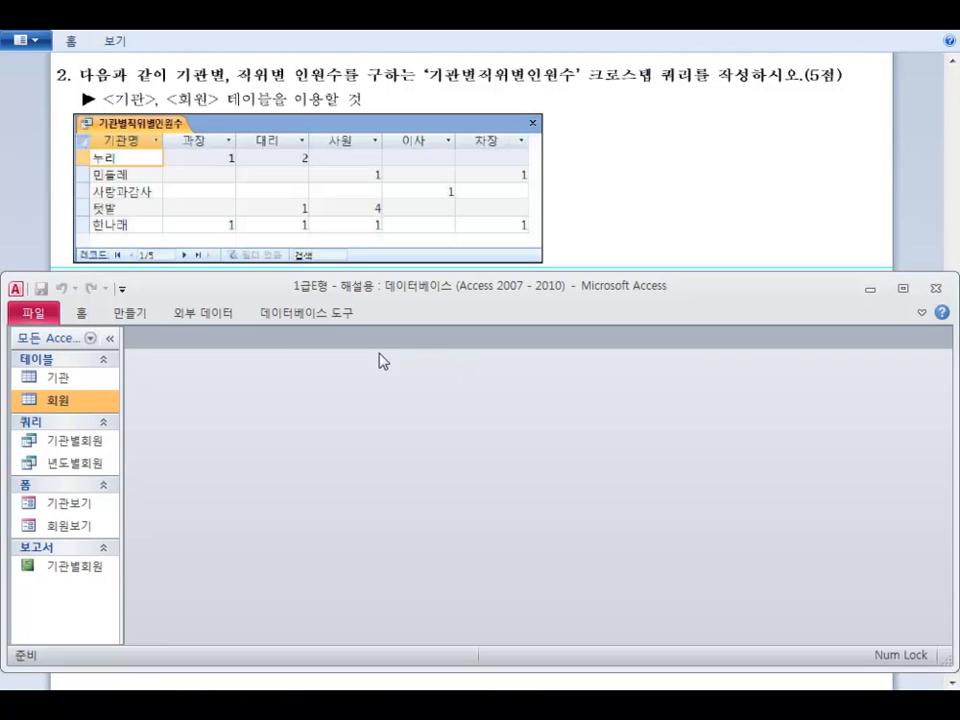
click(124, 314)
click(298, 352)
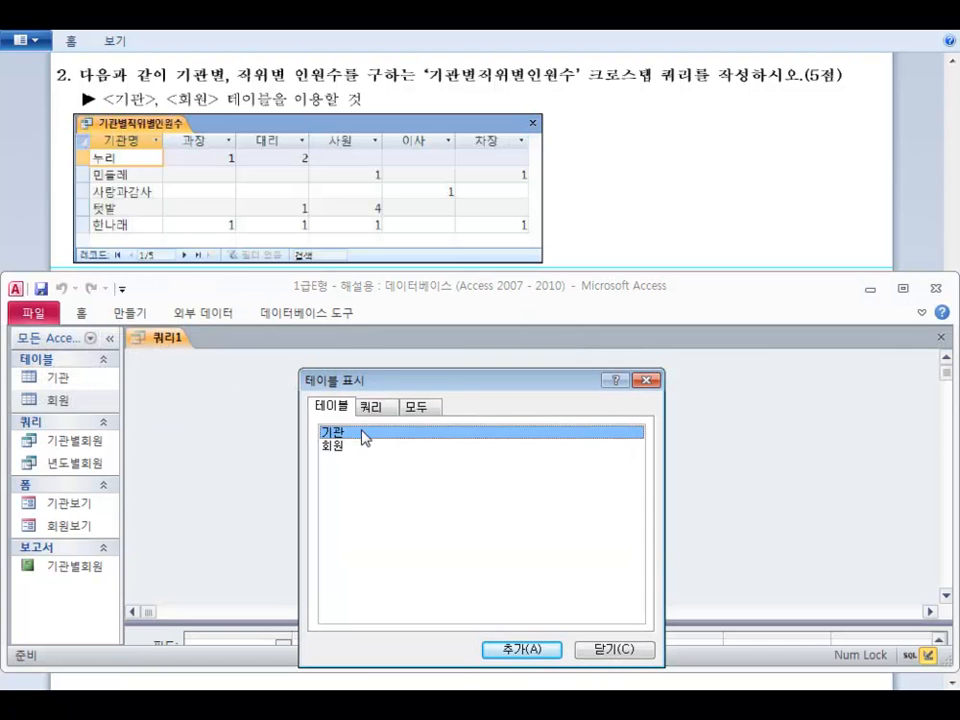
double_click(364, 437)
double_click(364, 447)
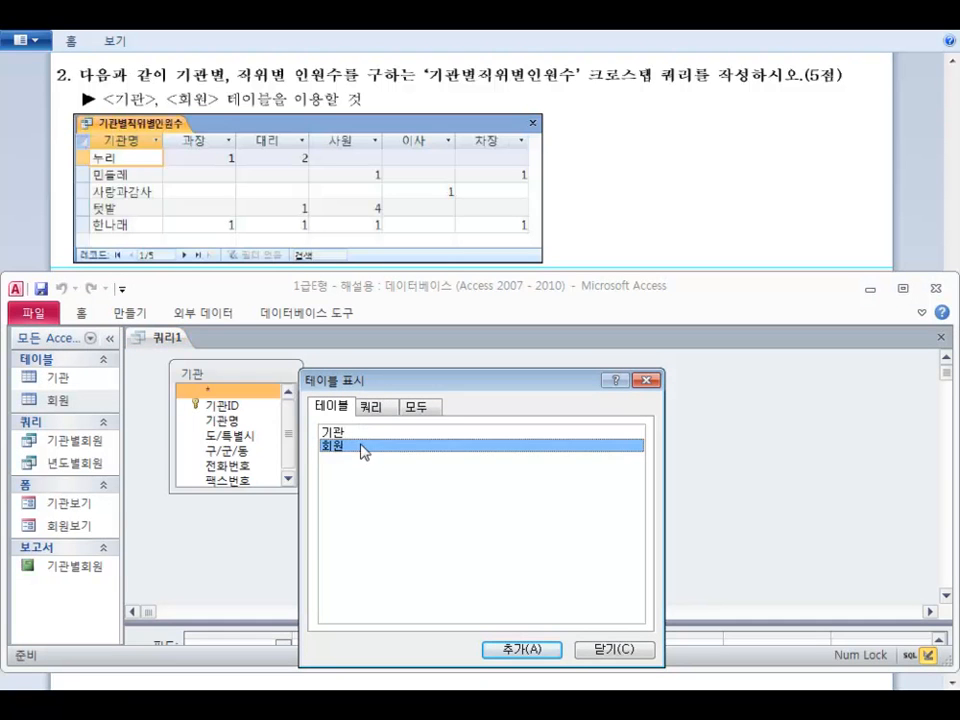
click(640, 650)
drag(591, 621, 555, 515)
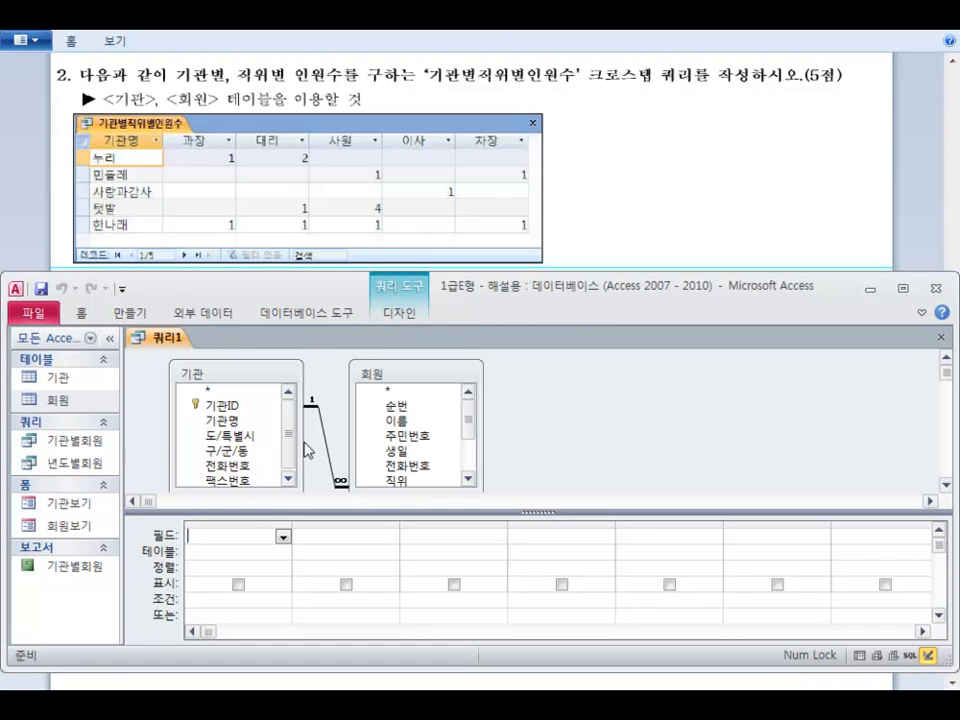
Step: Add the 기관명 field from 기관 and the 직위 field from 회원 to the design grid
double_click(242, 421)
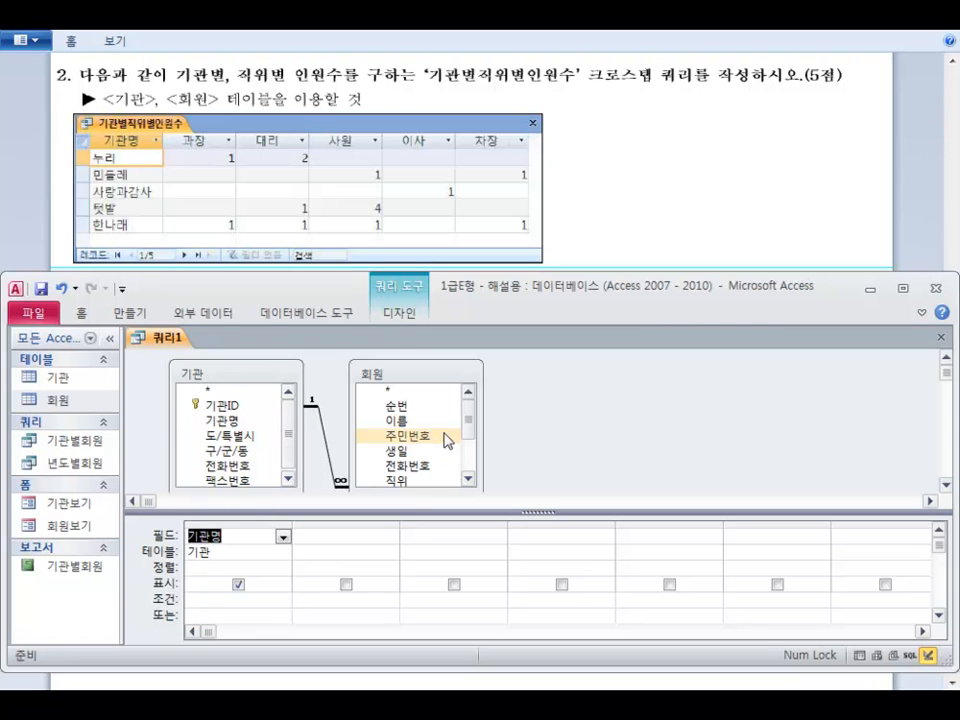
double_click(400, 480)
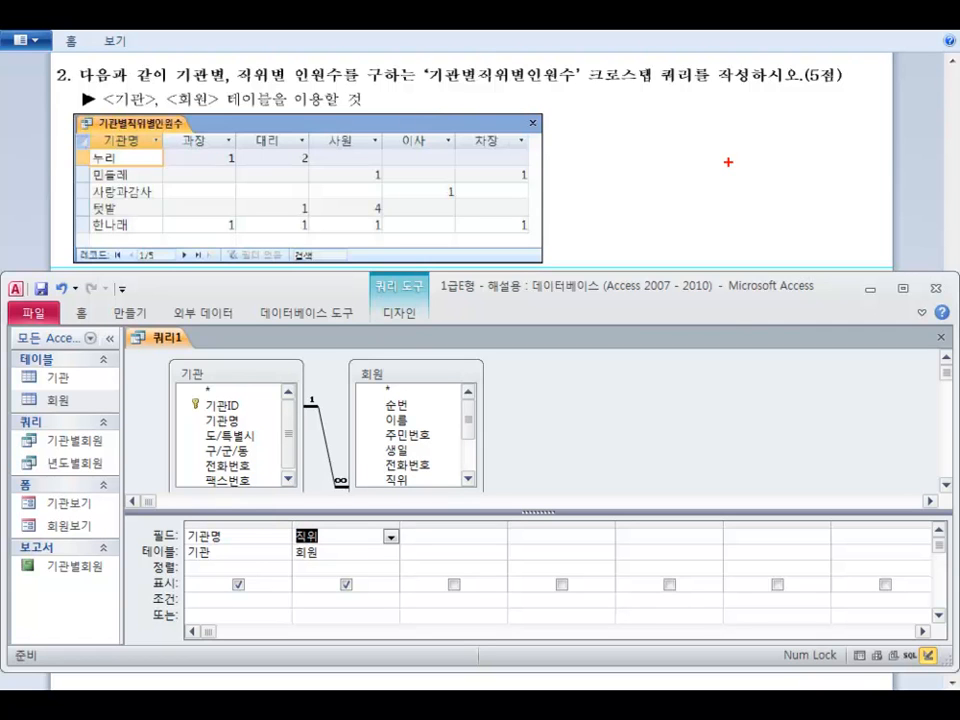
mouse_move(557, 92)
mouse_down()
mouse_move(540, 62)
mouse_move(570, 124)
mouse_move(600, 110)
mouse_move(582, 124)
mouse_up()
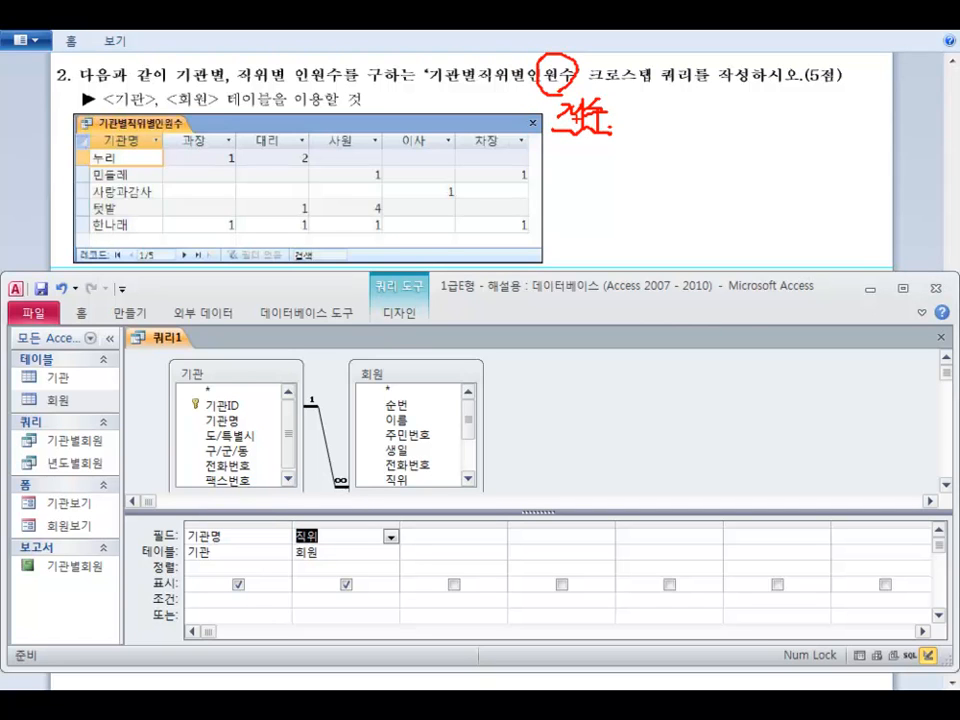
key(Escape)
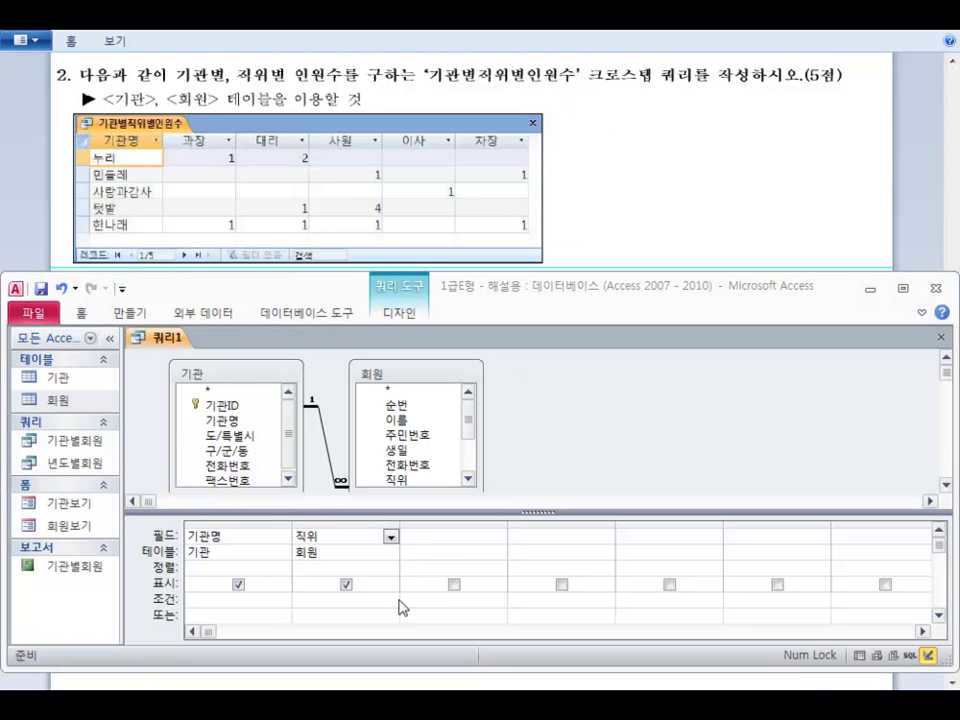
click(427, 537)
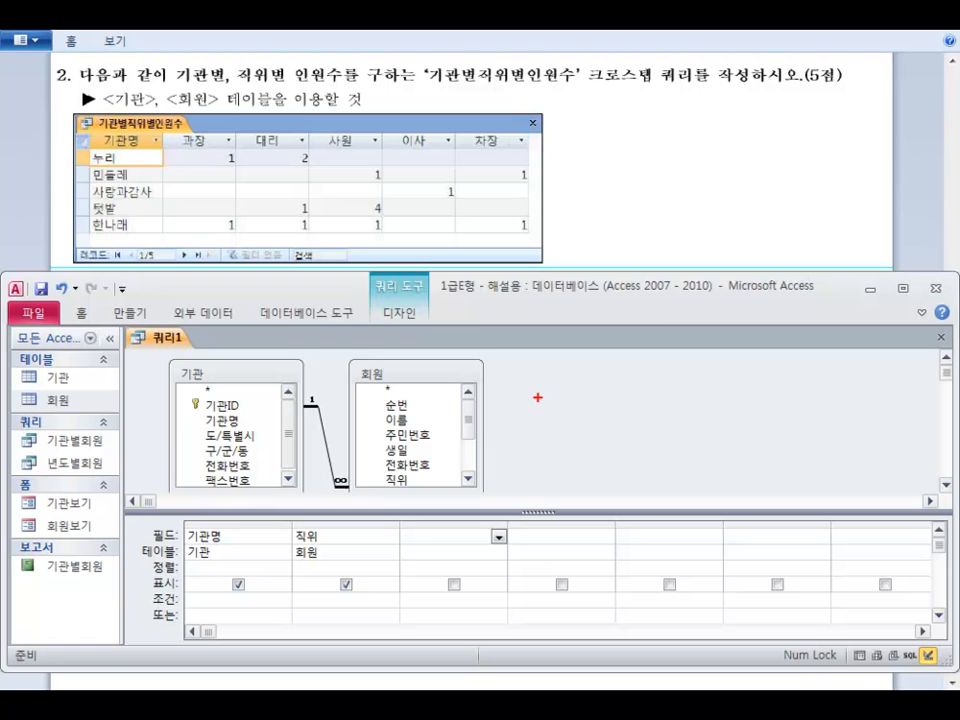
mouse_move(212, 546)
mouse_down()
mouse_move(223, 526)
mouse_move(209, 548)
mouse_up()
mouse_move(311, 541)
mouse_down()
mouse_move(326, 535)
mouse_move(308, 544)
mouse_up()
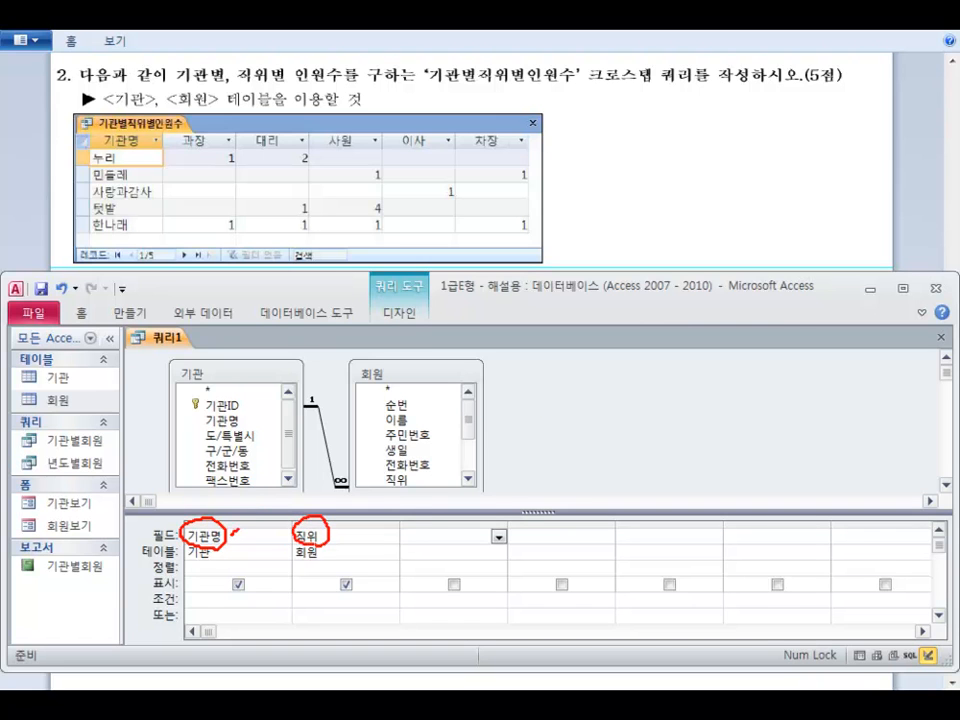
drag(231, 535, 447, 542)
mouse_move(329, 537)
mouse_down()
mouse_move(433, 529)
mouse_move(449, 516)
mouse_move(478, 544)
mouse_move(585, 526)
mouse_move(606, 540)
mouse_move(622, 530)
mouse_up()
drag(195, 566, 217, 568)
drag(299, 566, 324, 565)
drag(262, 600, 254, 616)
drag(261, 606, 277, 613)
mouse_move(282, 598)
mouse_down()
mouse_move(292, 612)
mouse_move(310, 600)
mouse_up()
drag(254, 625, 329, 624)
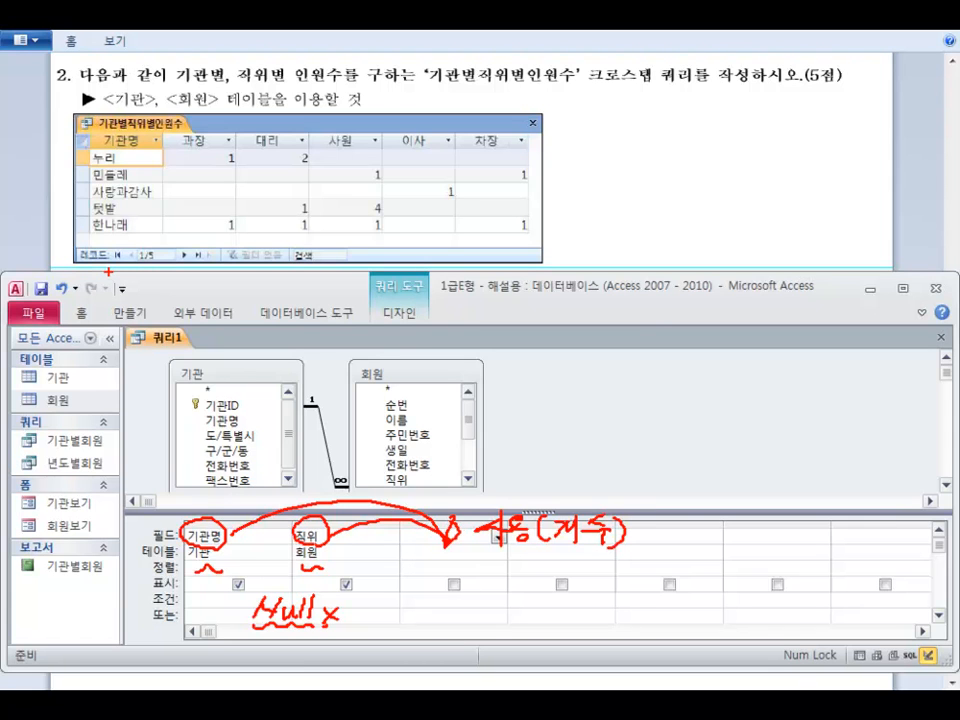
drag(530, 394, 520, 412)
drag(533, 402, 541, 401)
mouse_move(543, 394)
mouse_down()
mouse_move(543, 435)
mouse_move(548, 408)
mouse_up()
mouse_move(553, 402)
mouse_down()
mouse_move(563, 410)
mouse_move(700, 396)
mouse_move(703, 420)
mouse_move(743, 396)
mouse_up()
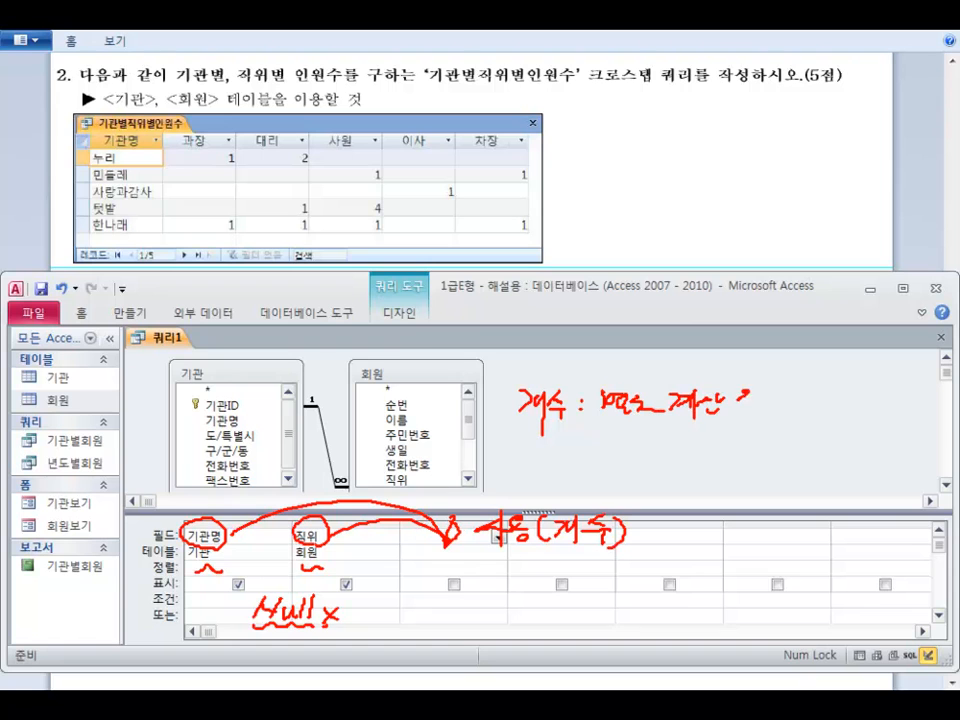
mouse_move(808, 395)
mouse_down()
mouse_move(798, 408)
mouse_move(810, 407)
mouse_up()
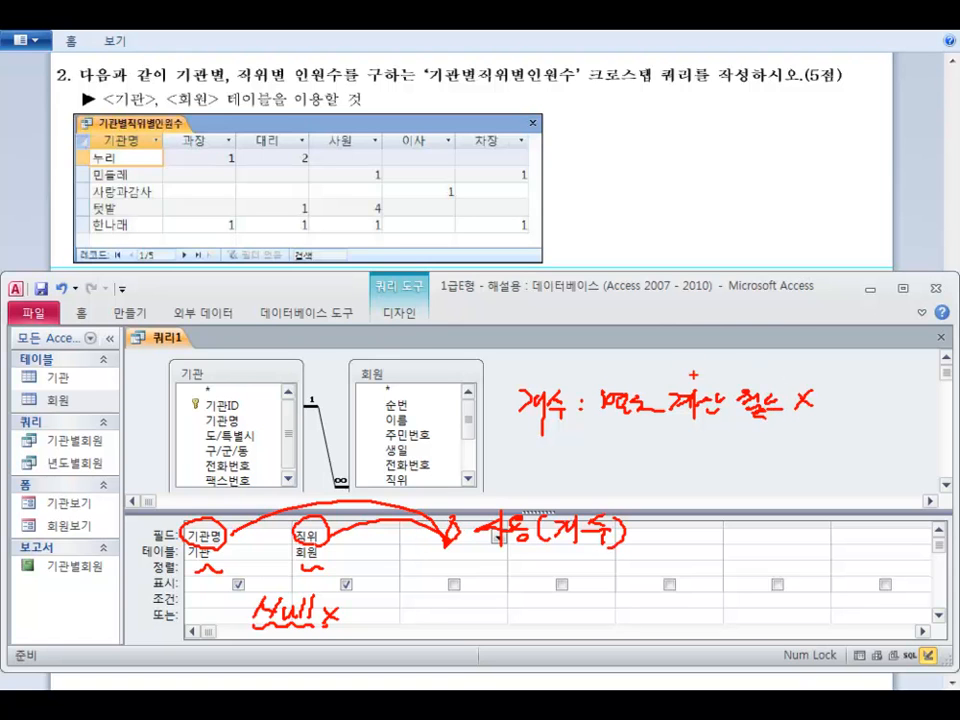
mouse_move(616, 446)
mouse_down()
mouse_move(624, 457)
mouse_move(663, 456)
mouse_move(697, 470)
mouse_move(706, 456)
mouse_up()
mouse_move(612, 478)
mouse_down()
mouse_move(699, 477)
mouse_move(677, 489)
mouse_move(688, 506)
mouse_move(716, 506)
mouse_up()
drag(722, 488, 747, 486)
drag(740, 491, 753, 499)
drag(743, 500, 754, 505)
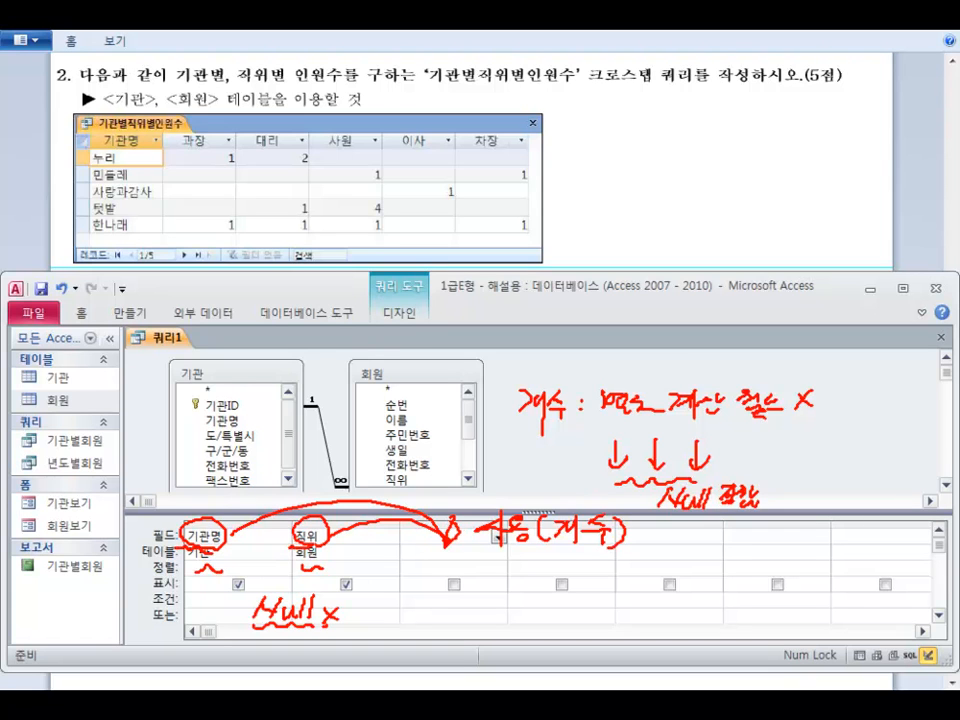
mouse_move(97, 246)
mouse_down()
mouse_move(126, 246)
mouse_move(138, 155)
mouse_move(147, 230)
mouse_up()
mouse_move(201, 149)
mouse_down()
mouse_move(365, 153)
mouse_move(290, 147)
mouse_up()
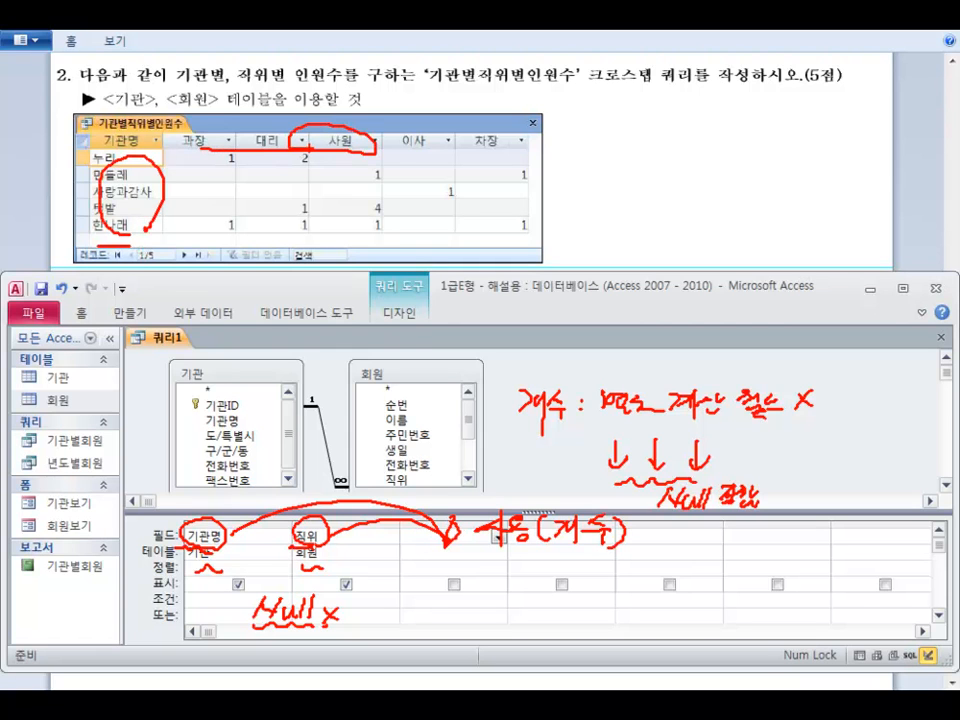
key(Escape)
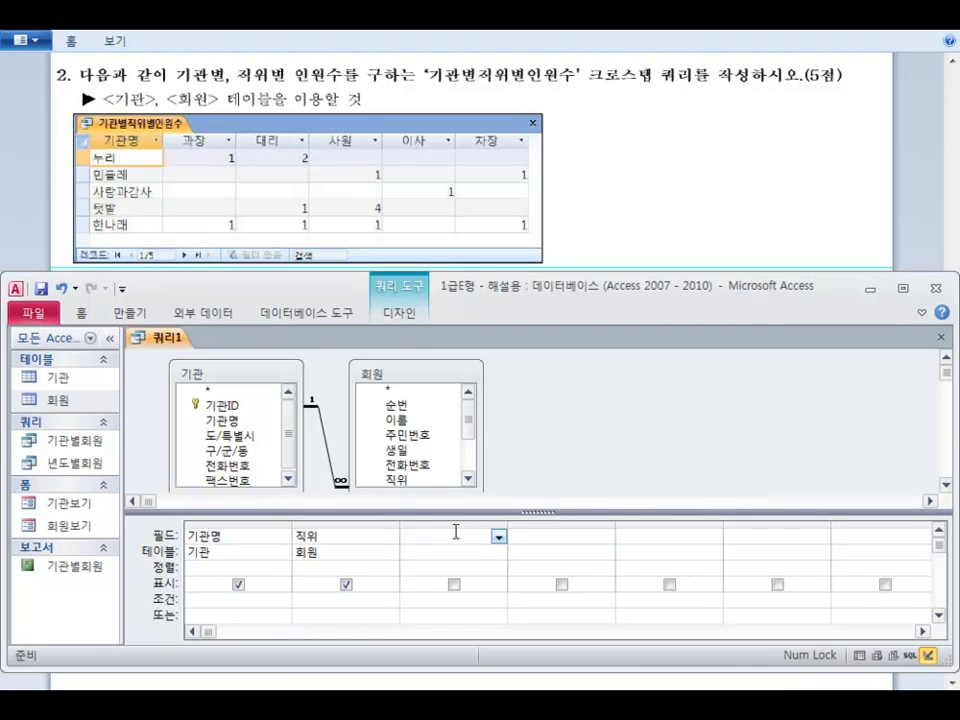
Step: Add 기관명 from the 기관 table again as the third grid column and convert the query to a crosstab query
drag(222, 420, 420, 537)
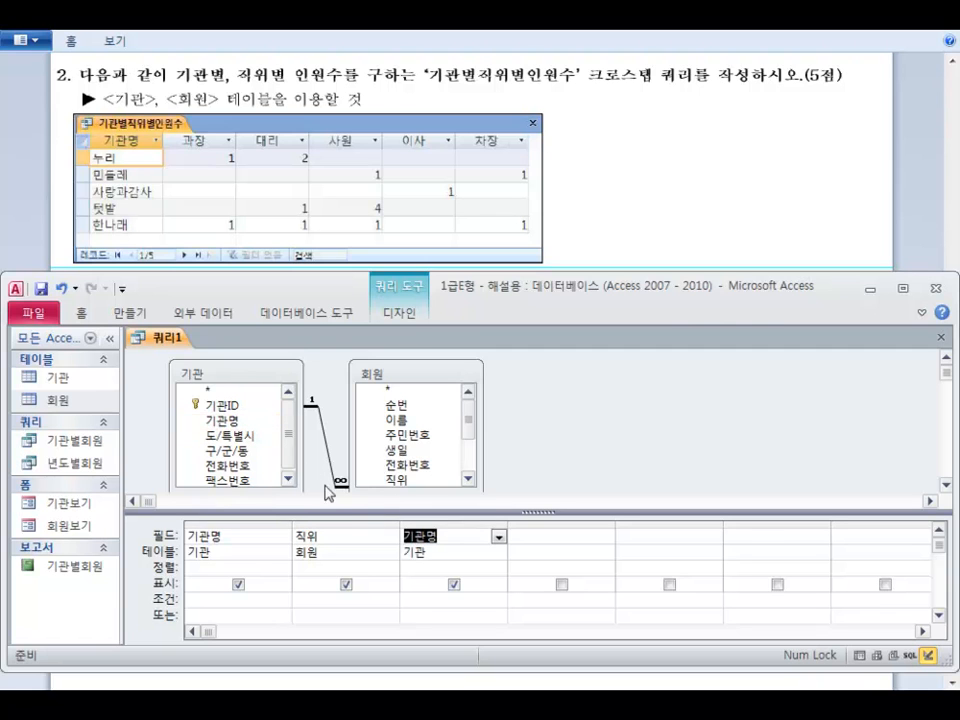
click(617, 451)
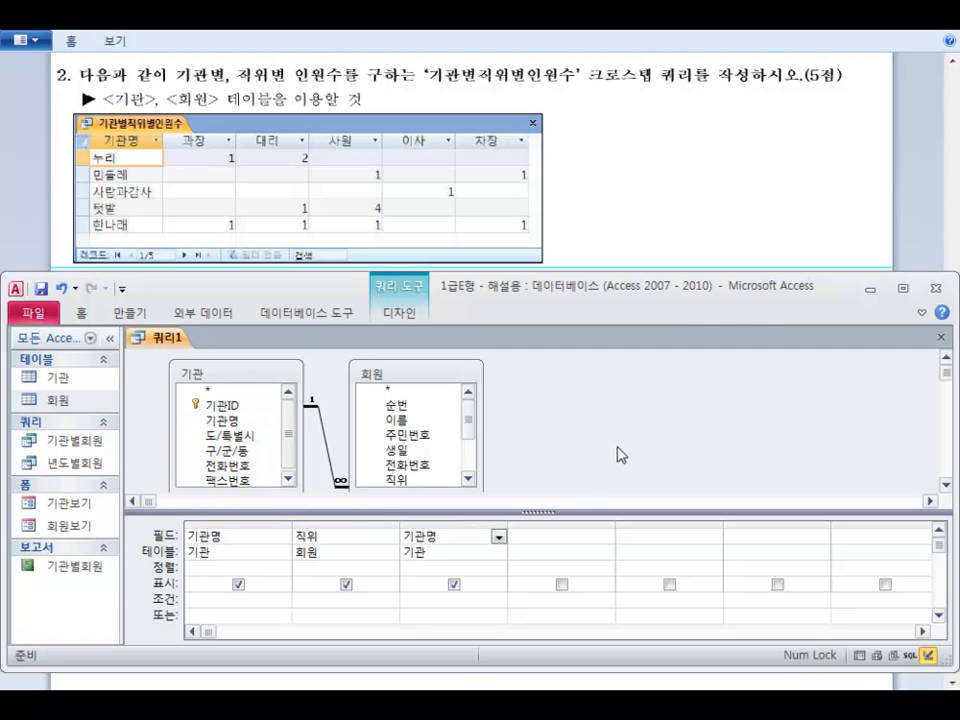
drag(555, 272, 553, 258)
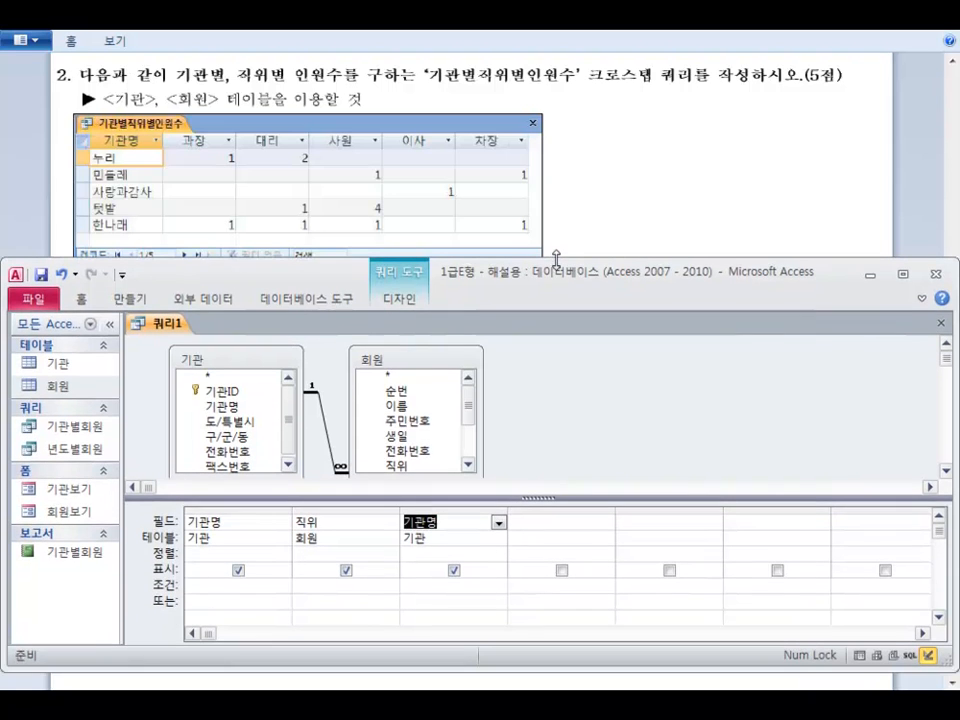
click(96, 299)
click(398, 298)
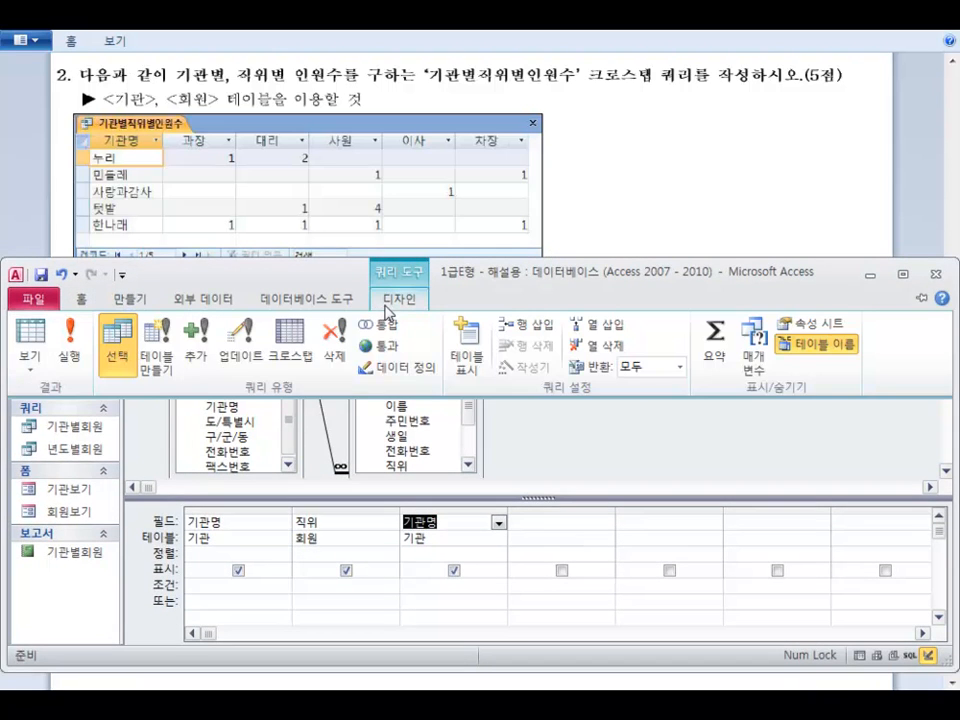
click(305, 336)
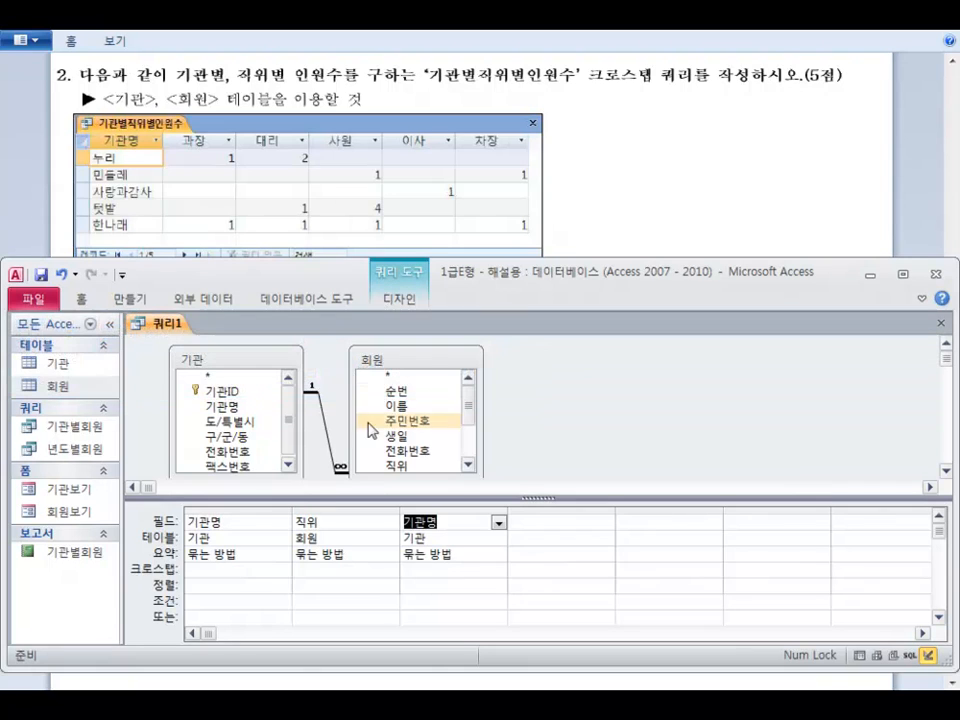
Step: Set the crosstab role of the first 기관명 column to 행 머리글 and of the 직위 column to 열 머리글
click(258, 570)
click(283, 570)
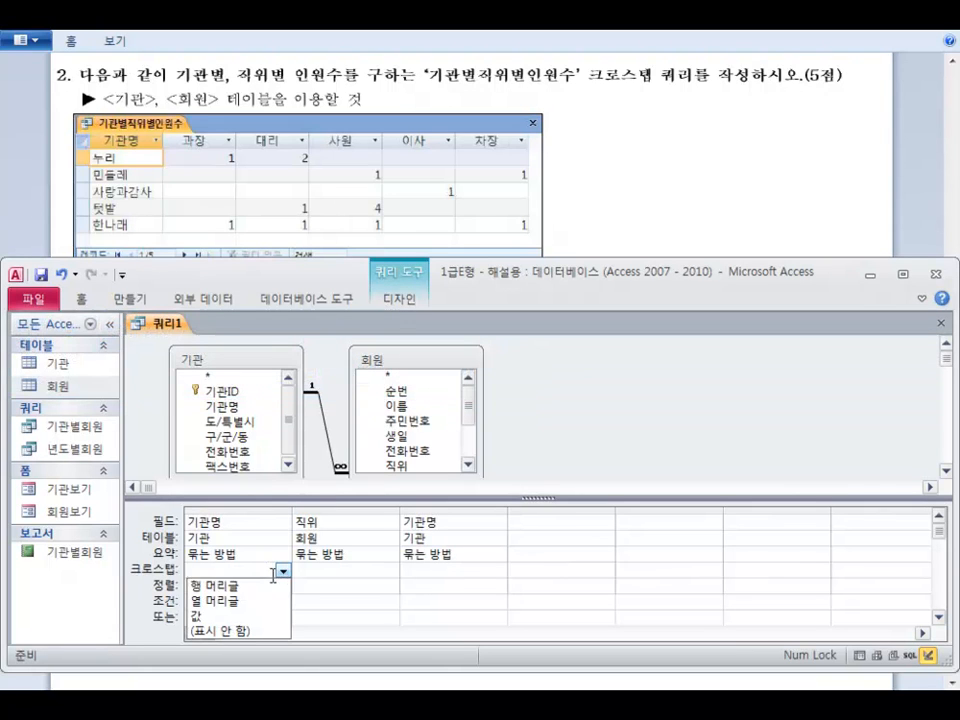
click(260, 586)
click(328, 570)
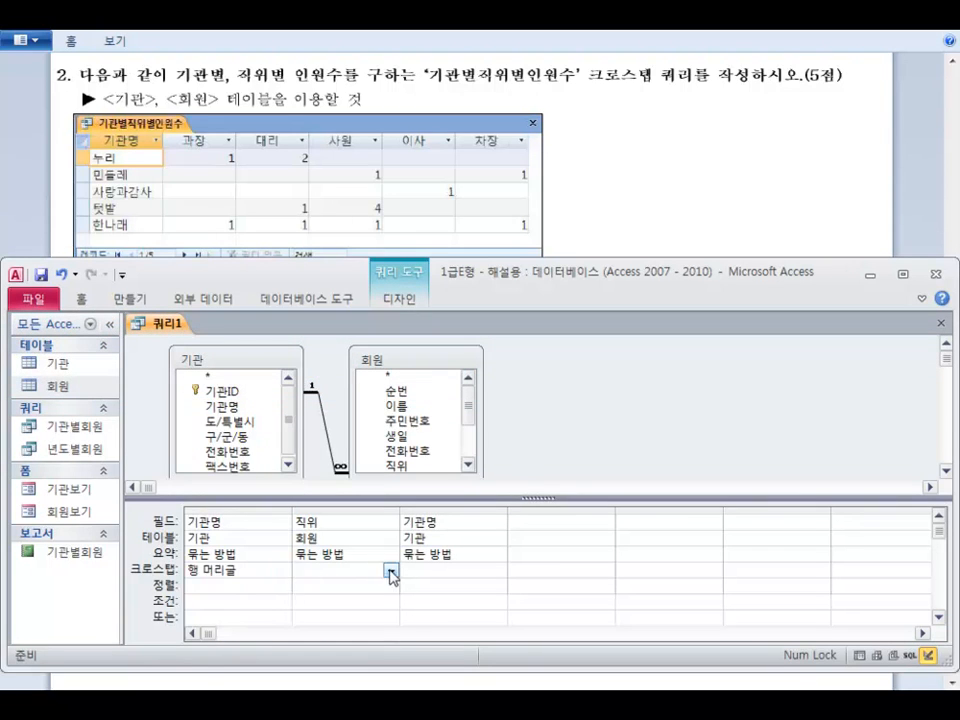
click(389, 571)
click(370, 601)
Step: Set the third column, 기관명, to the crosstab role 값 with the summary function 개수
click(480, 571)
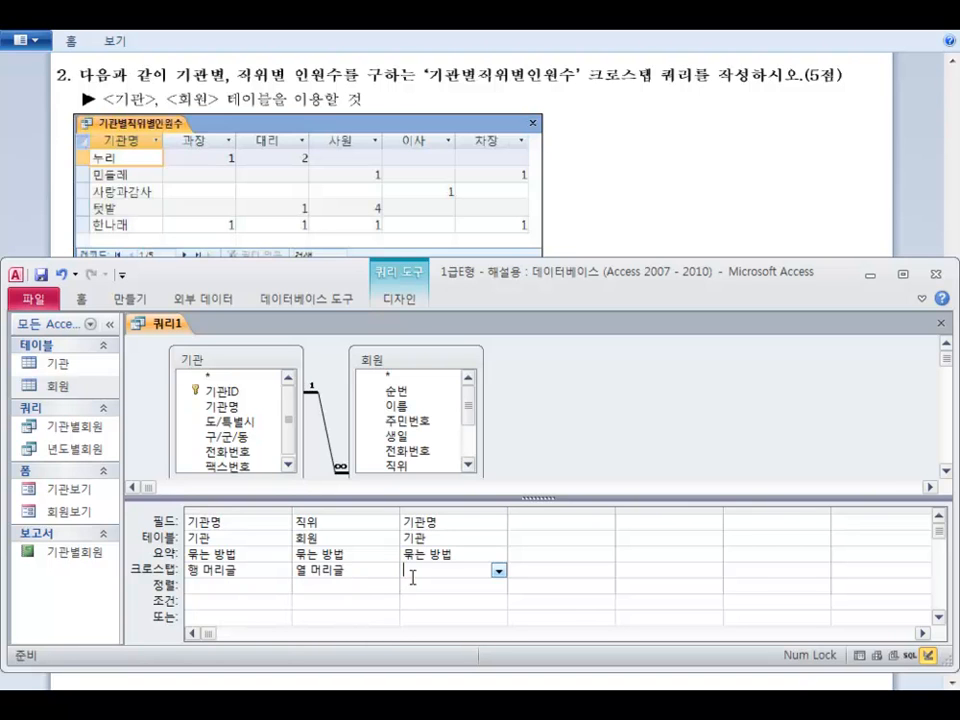
click(497, 570)
click(440, 616)
click(465, 556)
click(498, 555)
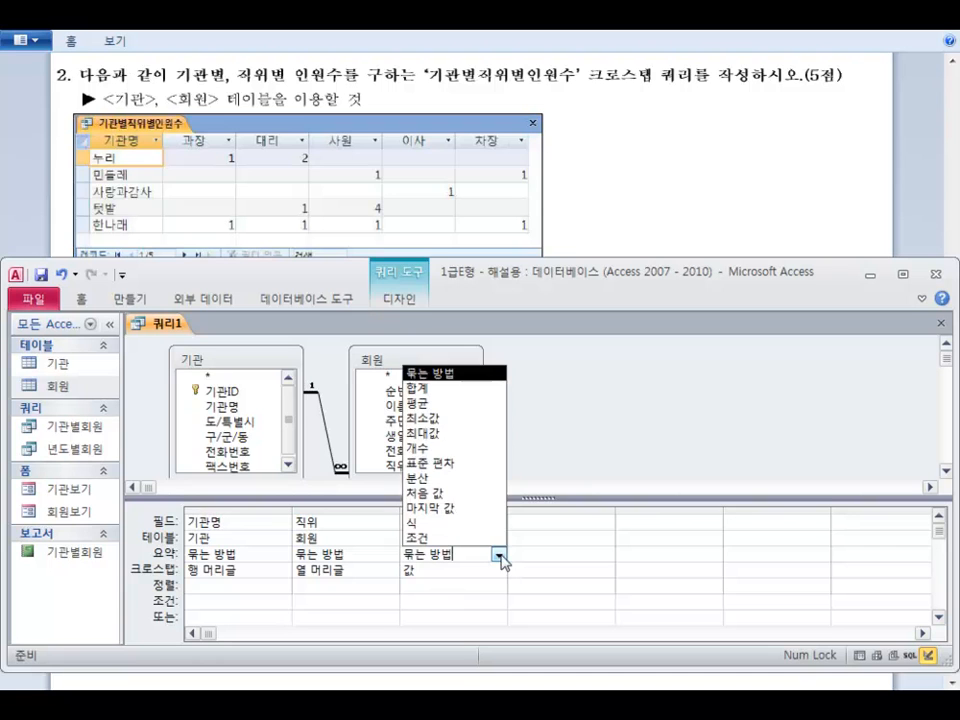
click(470, 448)
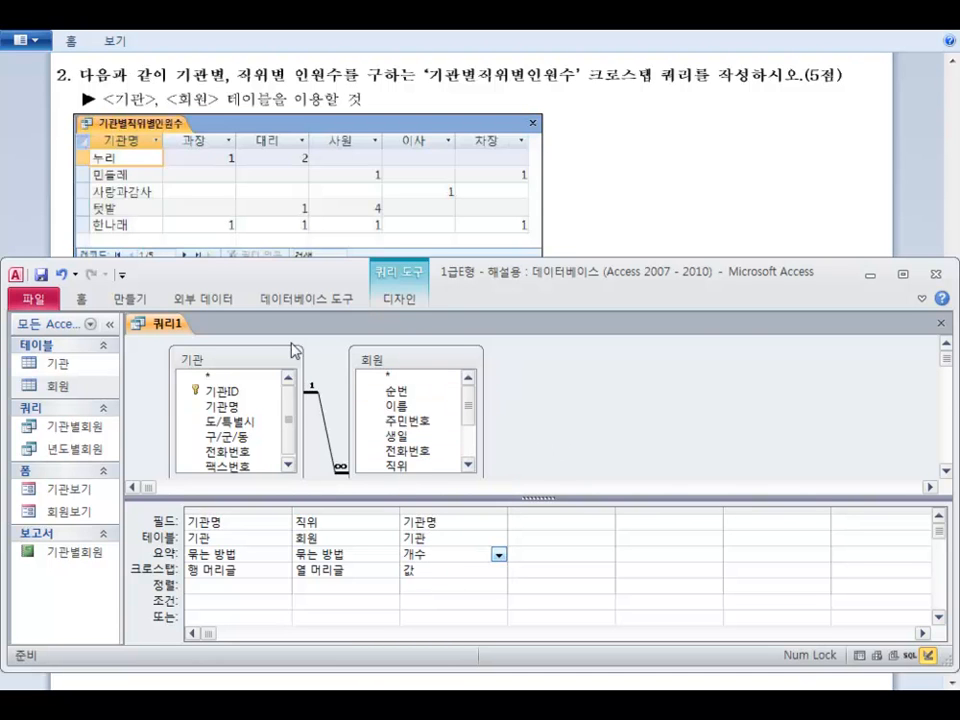
Step: Show the crosstab query in datasheet view and shrink the Access window to compare it with the whole sample table
click(400, 298)
click(30, 338)
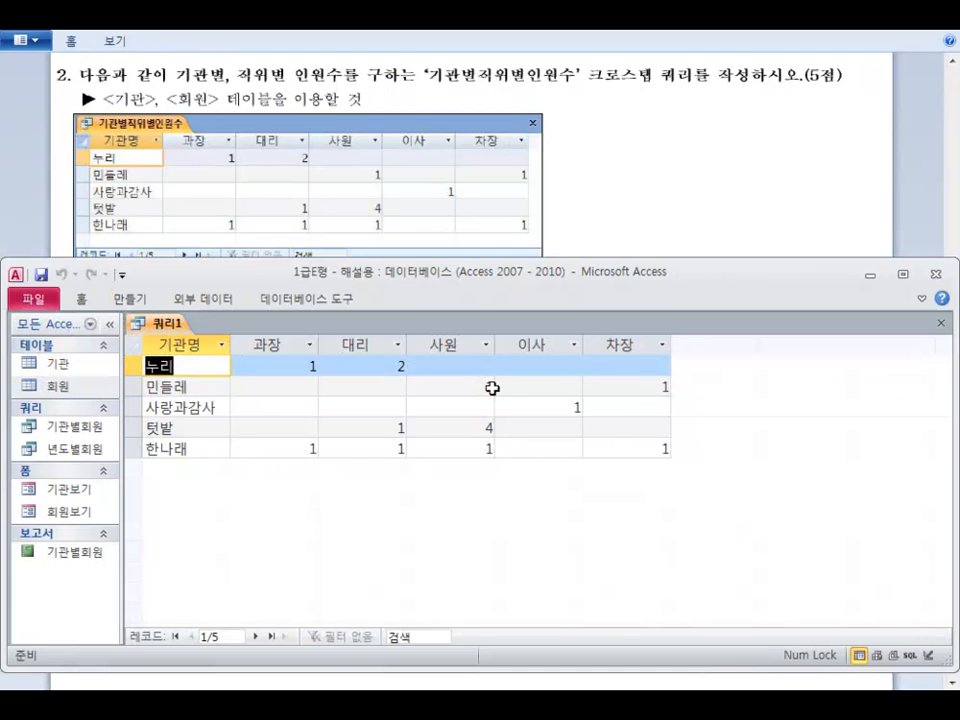
drag(472, 259, 472, 279)
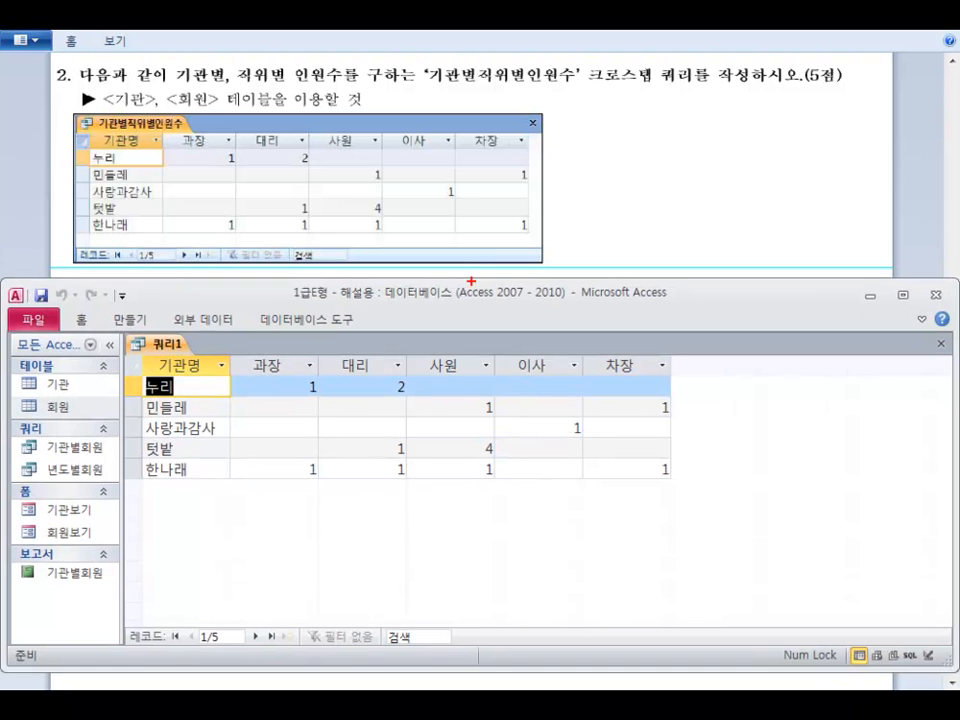
drag(227, 352, 254, 345)
mouse_move(220, 497)
mouse_down()
mouse_move(218, 510)
mouse_move(240, 505)
mouse_move(250, 525)
mouse_move(345, 513)
mouse_up()
drag(186, 532, 335, 537)
drag(168, 504, 168, 522)
drag(172, 503, 170, 522)
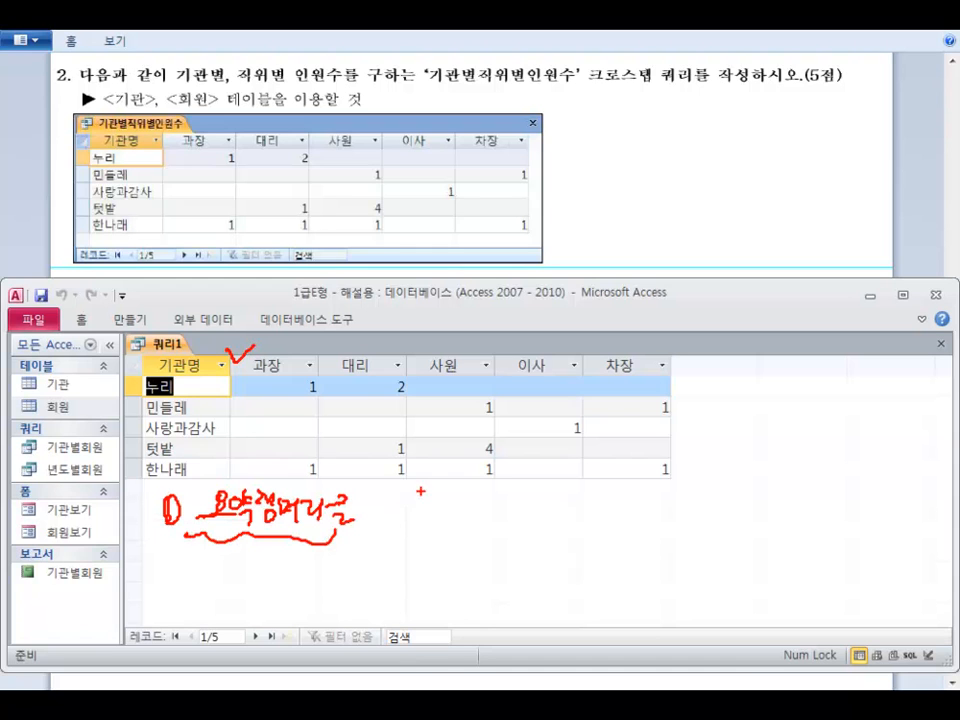
mouse_move(490, 461)
mouse_down()
mouse_move(481, 481)
mouse_move(498, 466)
mouse_up()
mouse_move(474, 530)
mouse_down()
mouse_move(478, 548)
mouse_move(506, 548)
mouse_move(510, 567)
mouse_up()
mouse_move(589, 527)
mouse_down()
mouse_move(591, 548)
mouse_move(668, 541)
mouse_up()
drag(675, 527, 677, 548)
drag(660, 548, 682, 552)
mouse_move(601, 571)
mouse_down()
mouse_move(599, 585)
mouse_move(619, 575)
mouse_move(680, 590)
mouse_up()
drag(590, 598, 692, 597)
mouse_move(488, 510)
mouse_down()
mouse_move(462, 560)
mouse_move(495, 512)
mouse_move(465, 508)
mouse_up()
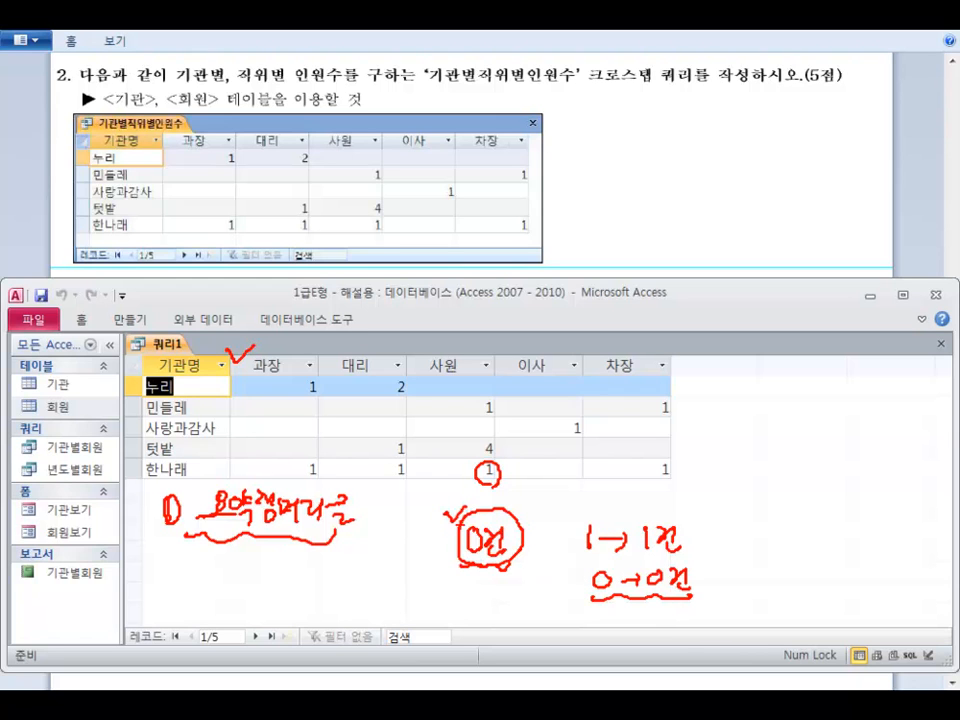
drag(490, 567, 518, 554)
key(Escape)
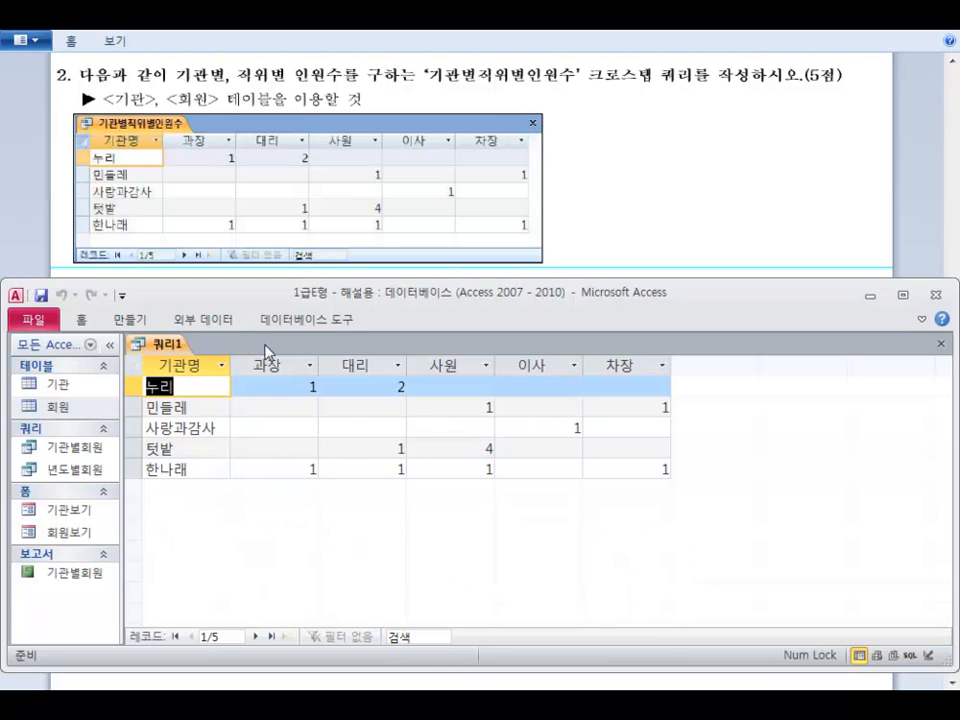
Step: In design view, set the 형식 property of the 값 column to 0₩건 and display the query's datasheet
click(81, 319)
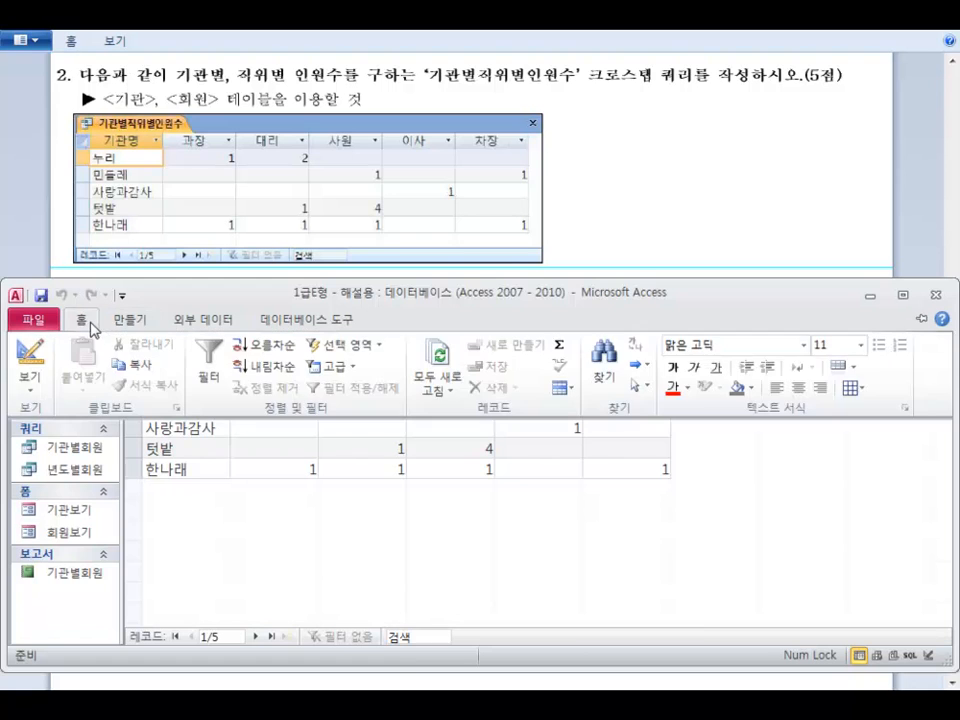
click(30, 348)
click(420, 607)
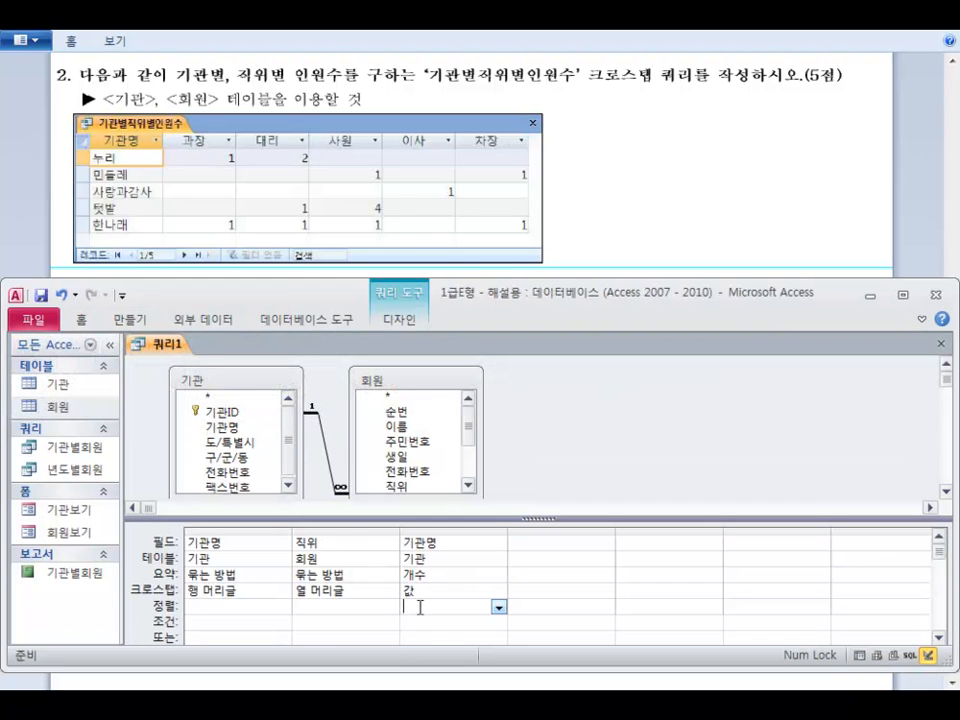
click(428, 590)
click(432, 573)
right_click(432, 573)
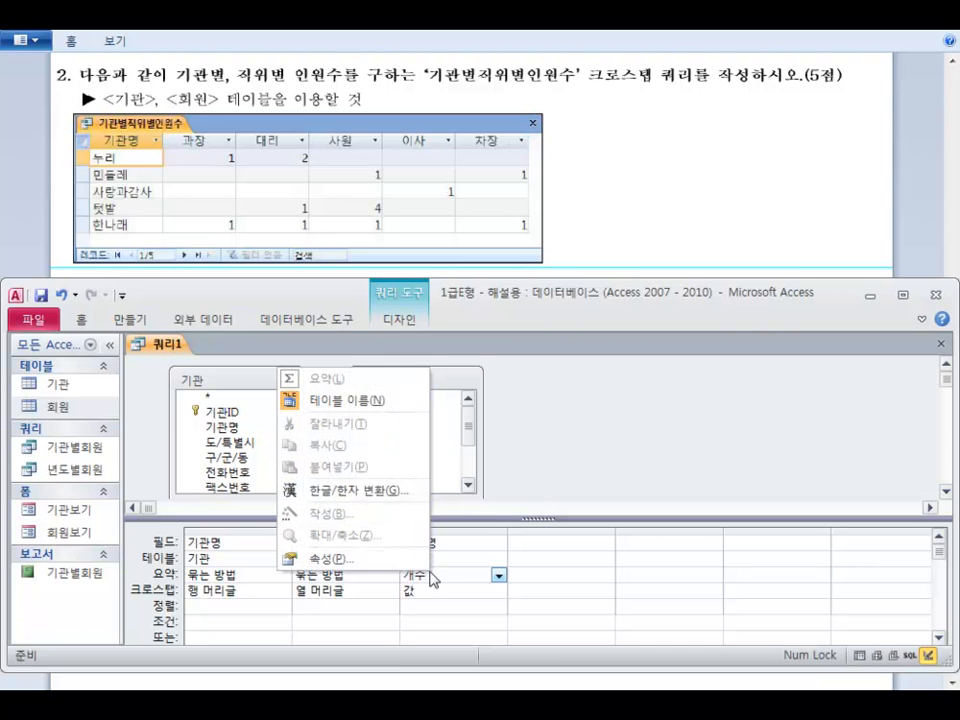
click(392, 566)
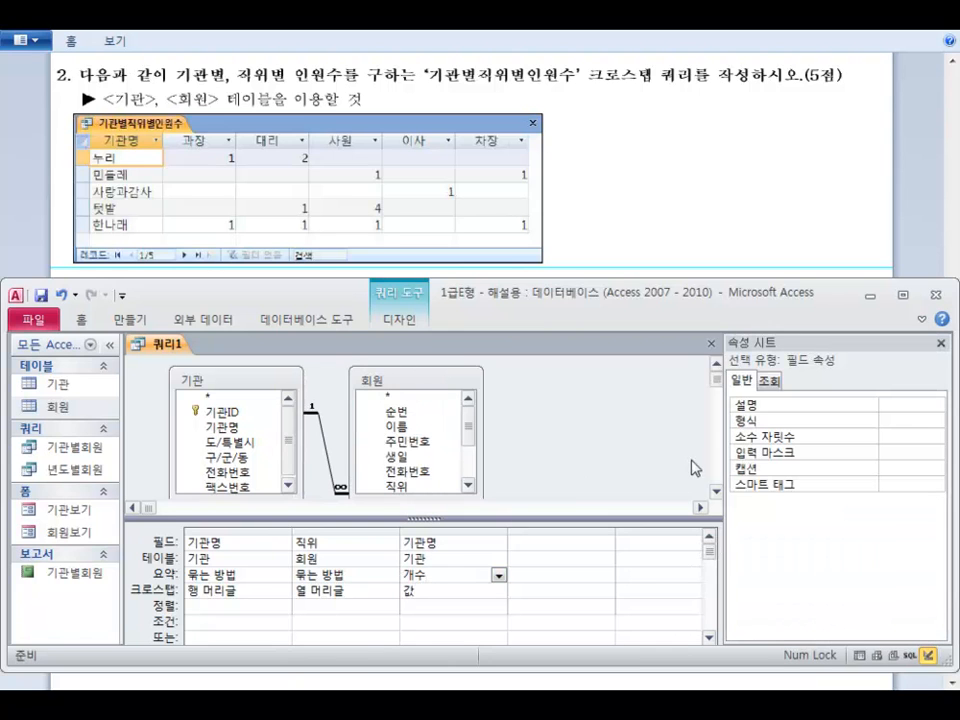
click(900, 420)
text(0ㄱㅓㄴ)
key(Return)
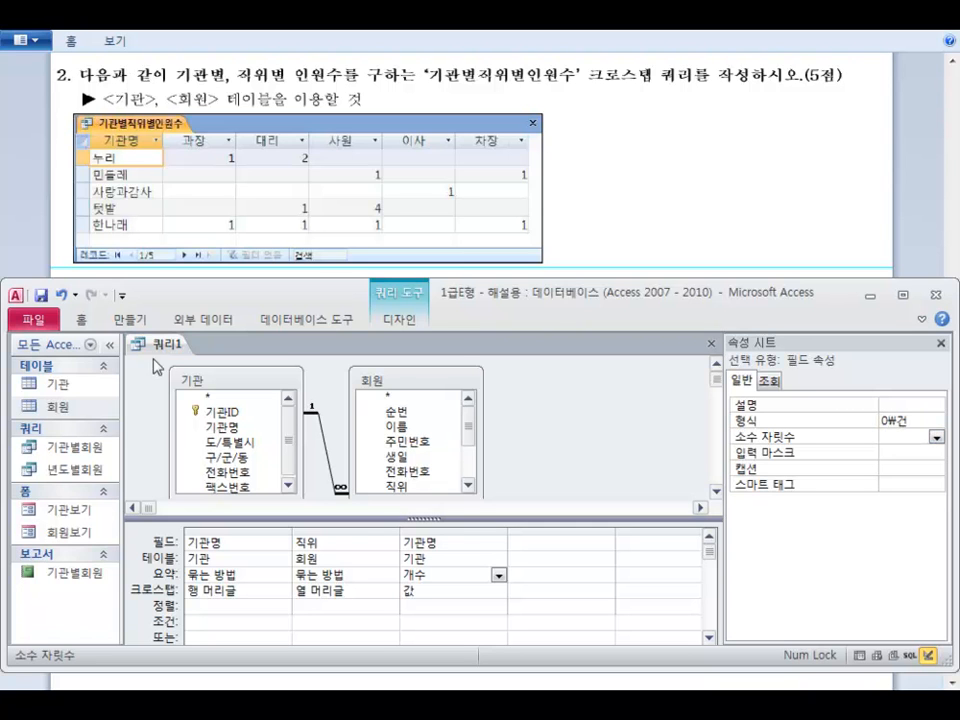
click(80, 319)
click(30, 360)
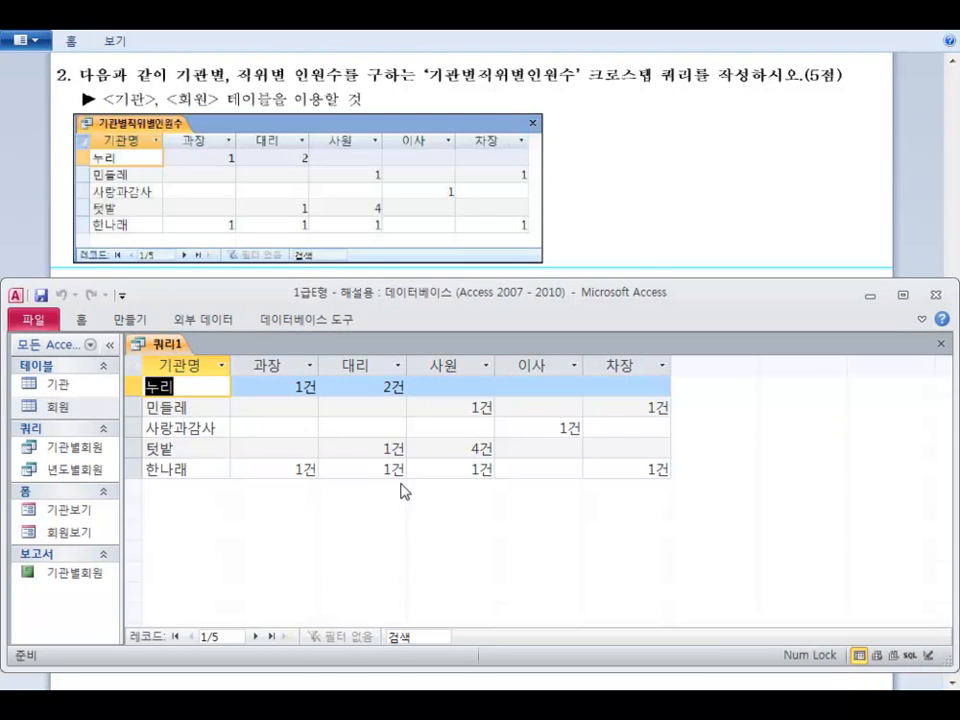
Step: Return to design view and add the calculated field 총인원수:[기관명] as the fourth grid column
click(86, 320)
click(30, 360)
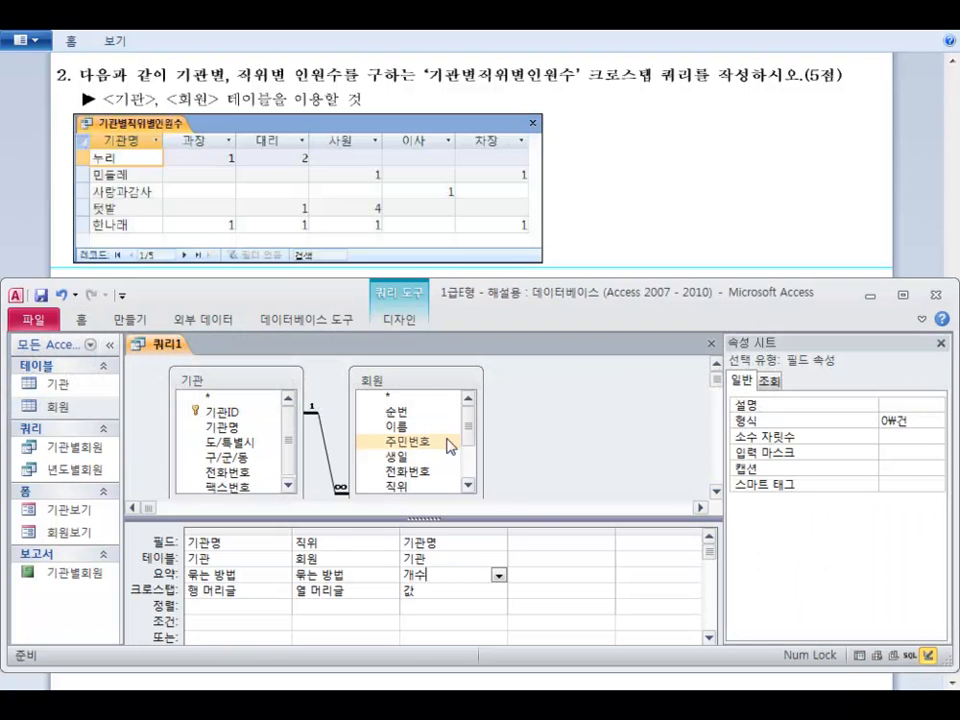
click(548, 543)
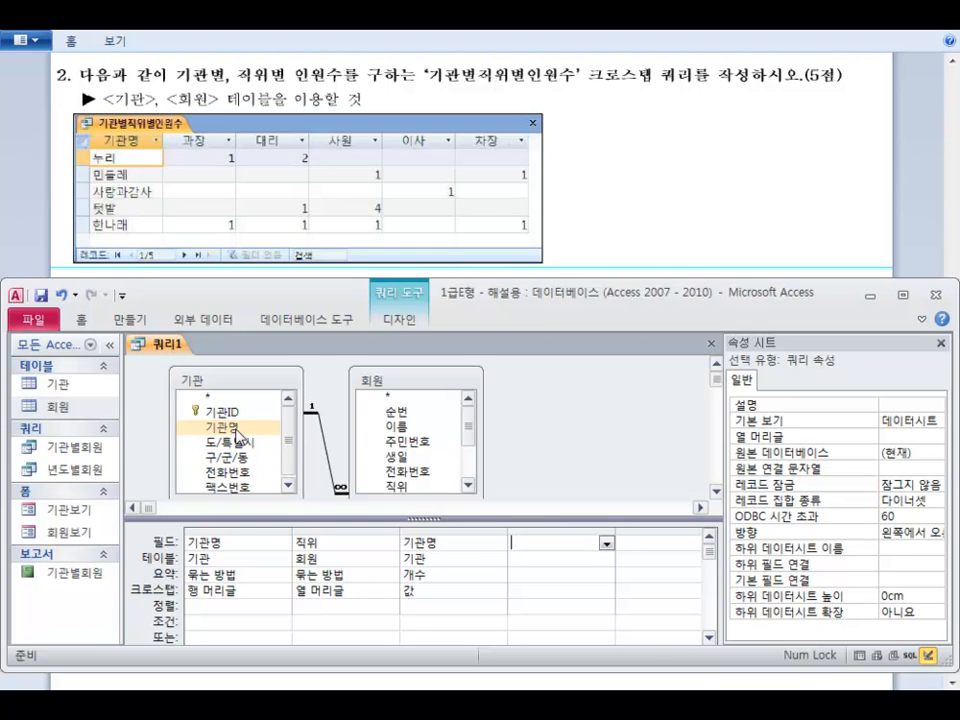
key(shift+F2)
text(총)
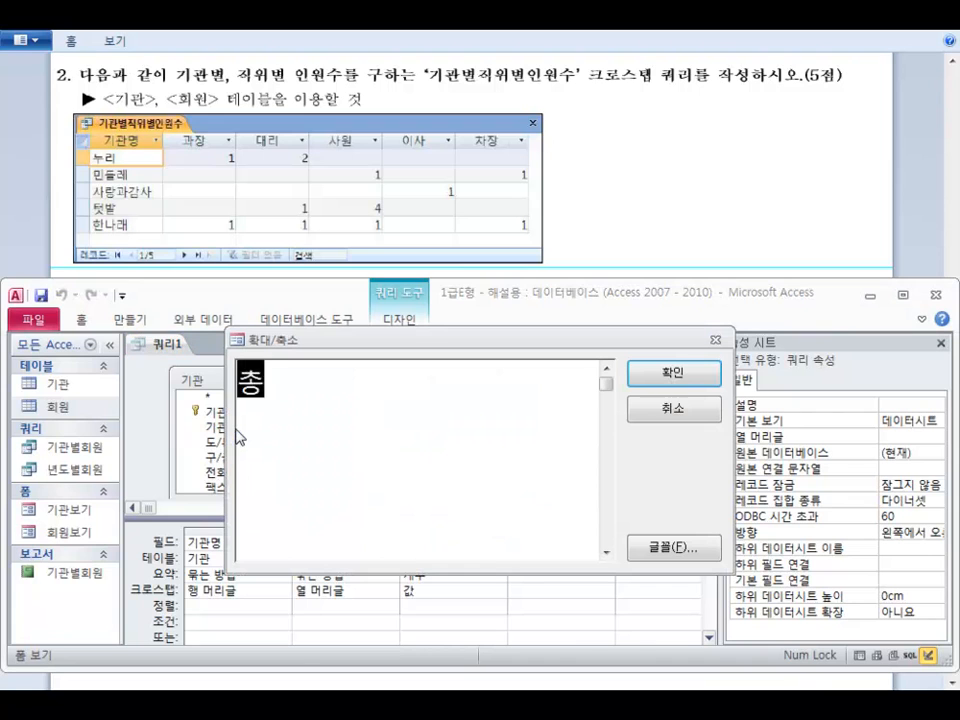
text(인원수:[])
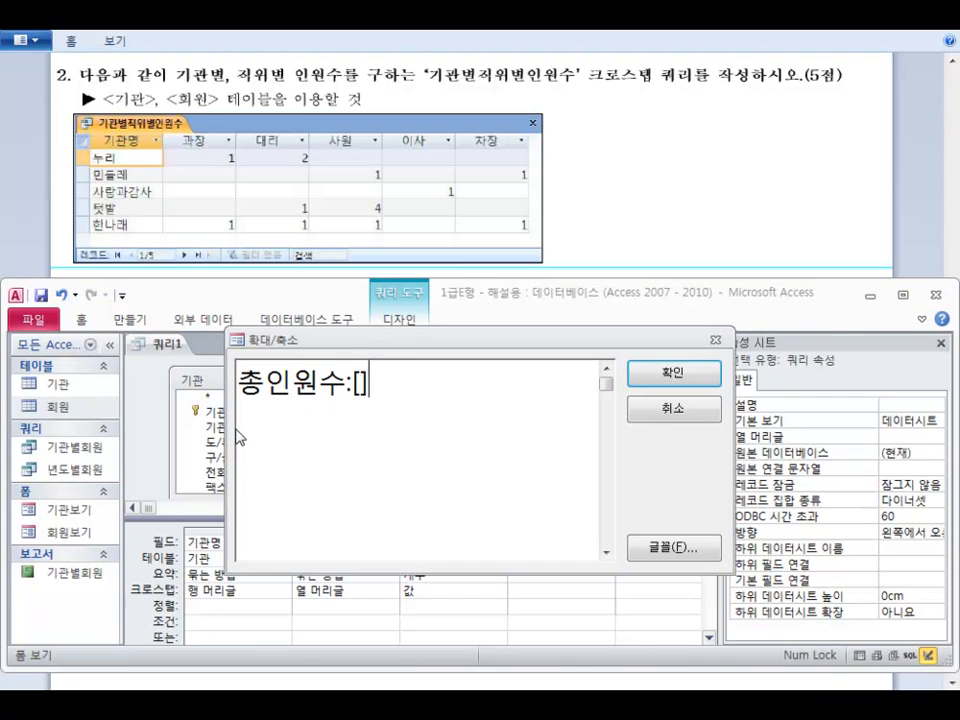
key(Left)
text(기관ㅁ)
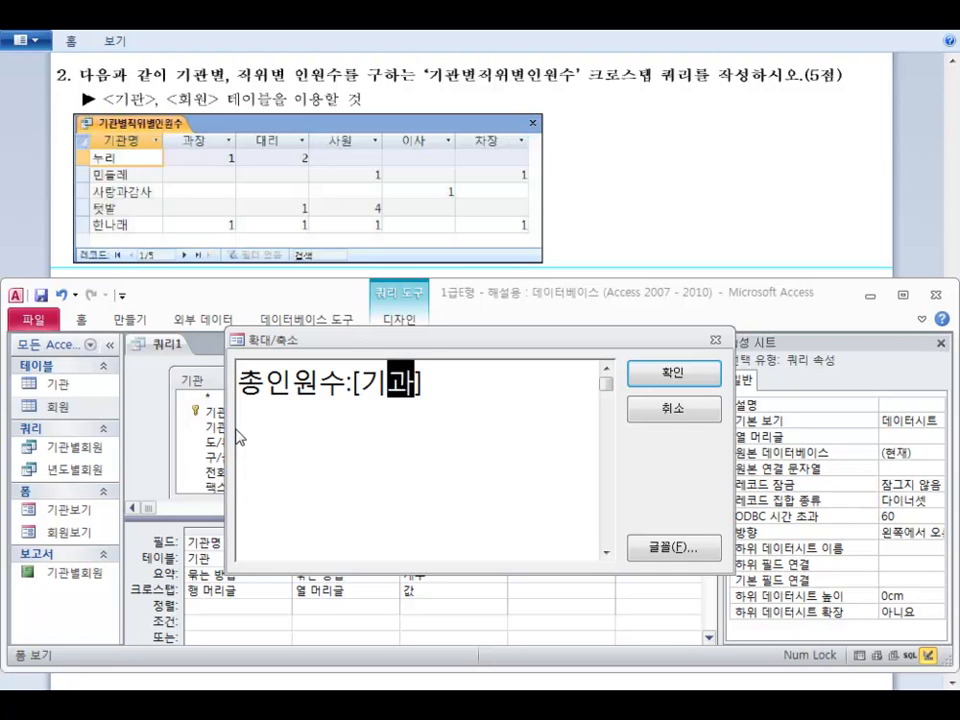
text(명)
key(Return)
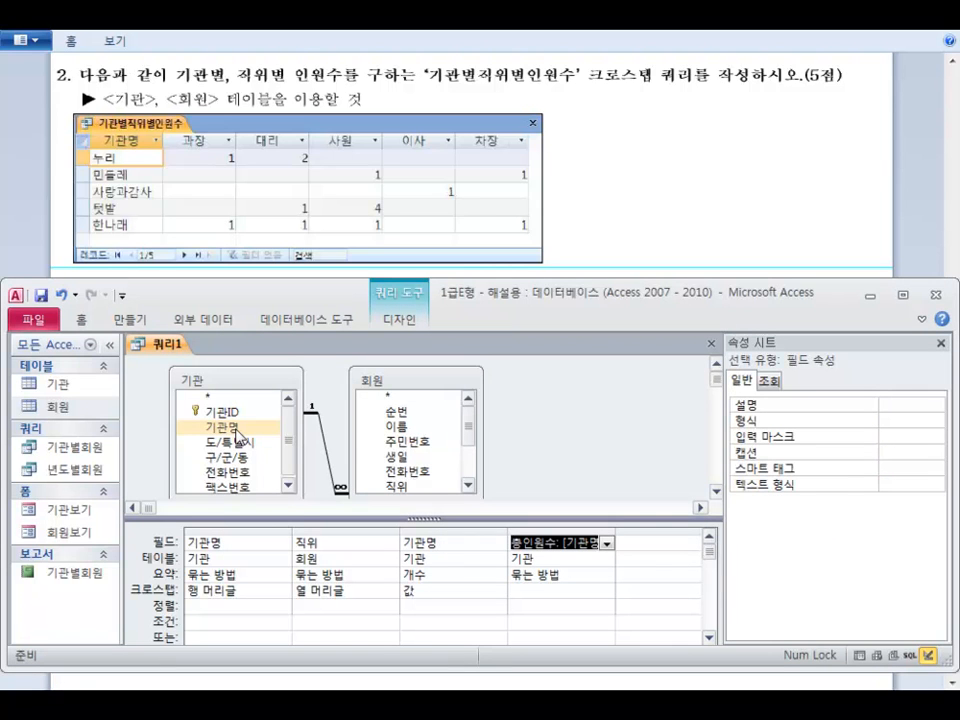
Step: Set the 총인원수 column's summary to 개수 and its crosstab role to 행 머리글, and display the datasheet
click(570, 575)
click(607, 575)
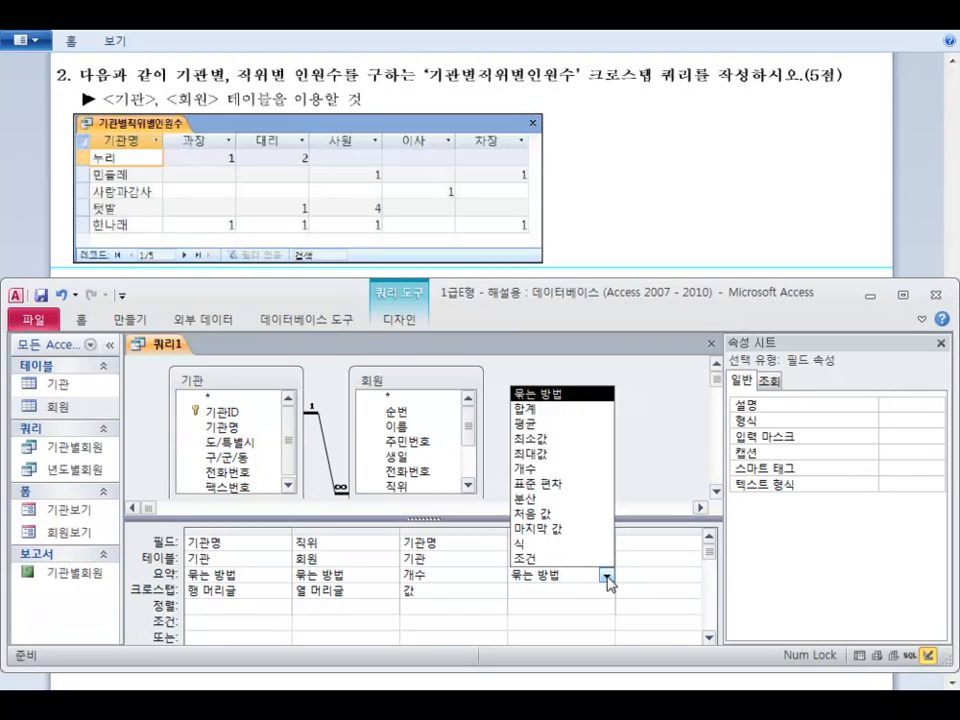
click(536, 468)
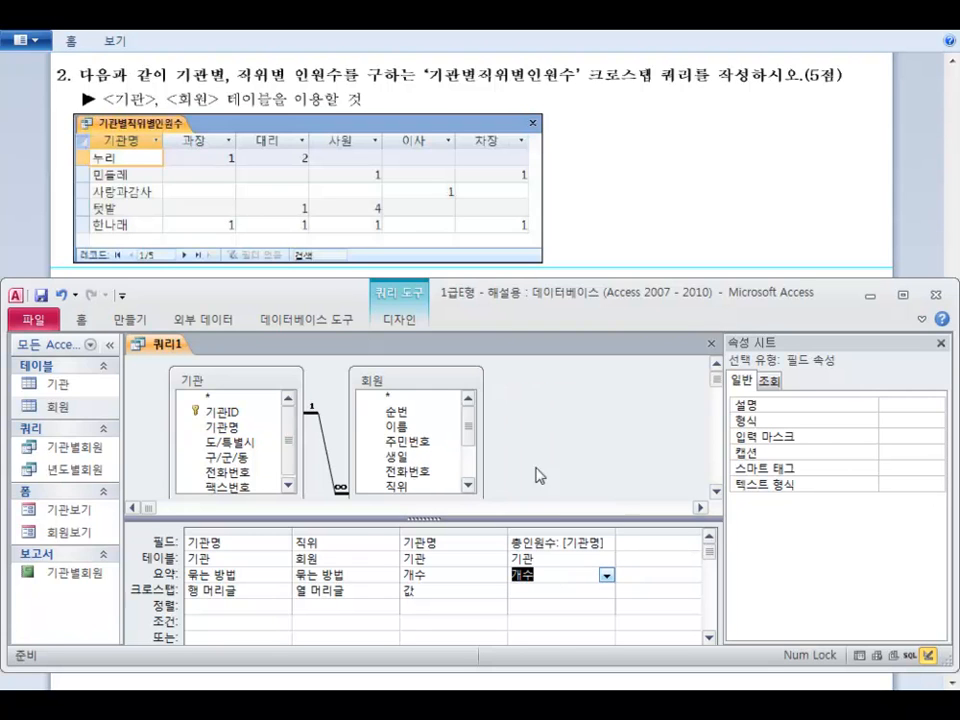
click(545, 590)
click(607, 591)
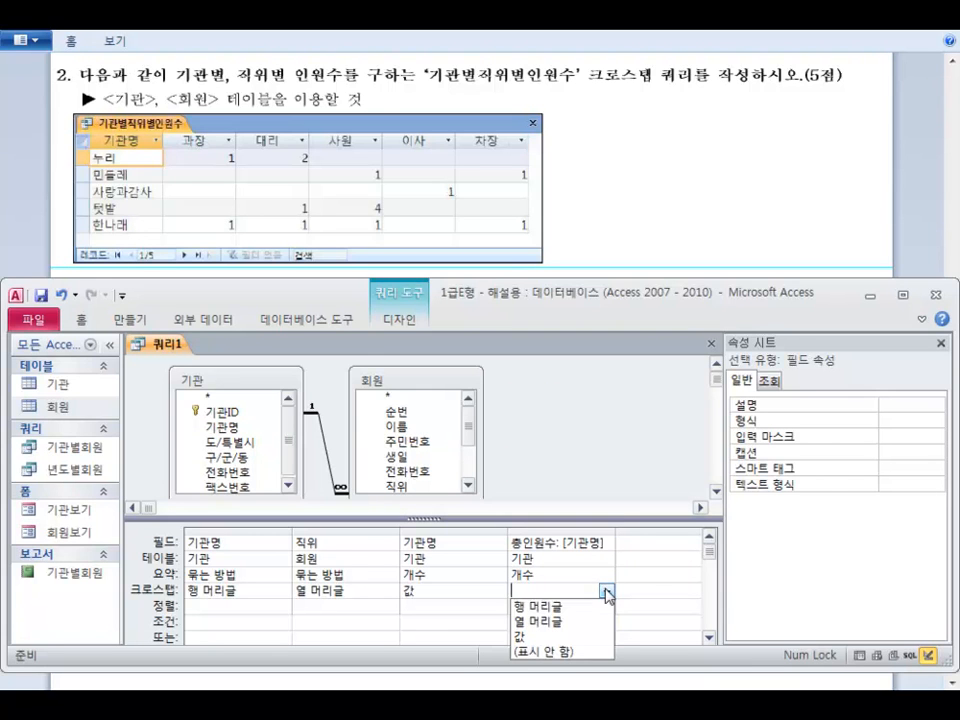
click(566, 607)
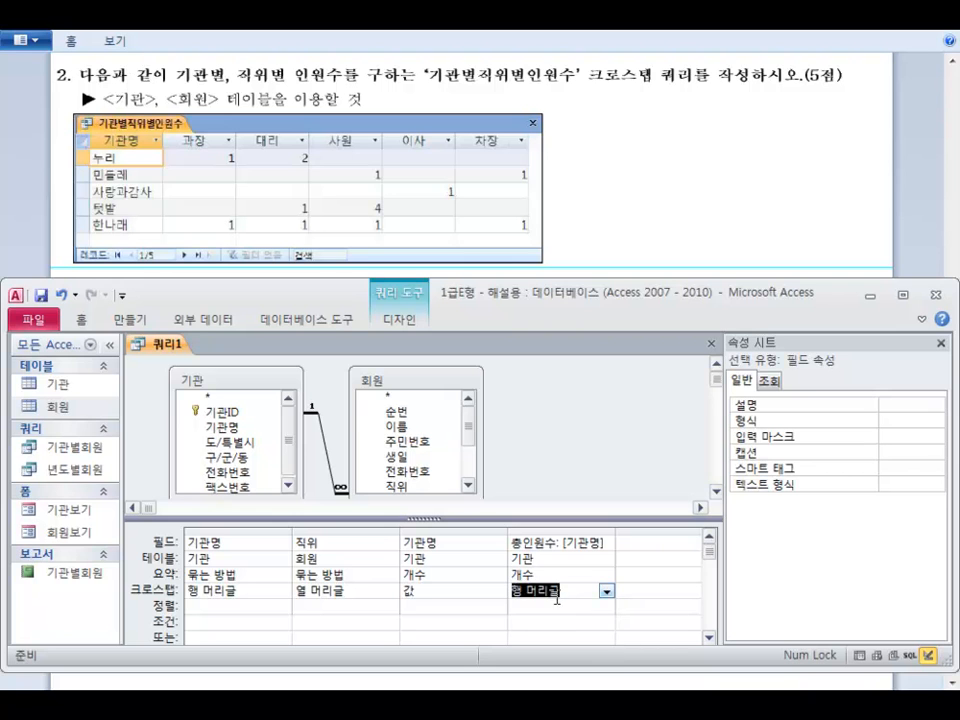
click(82, 322)
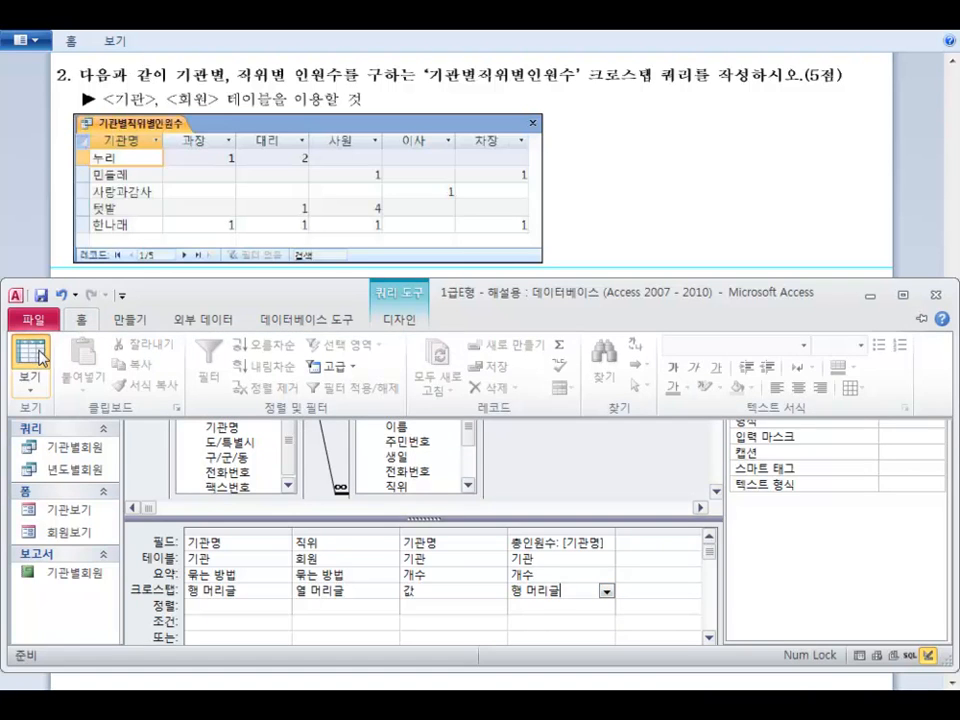
click(31, 362)
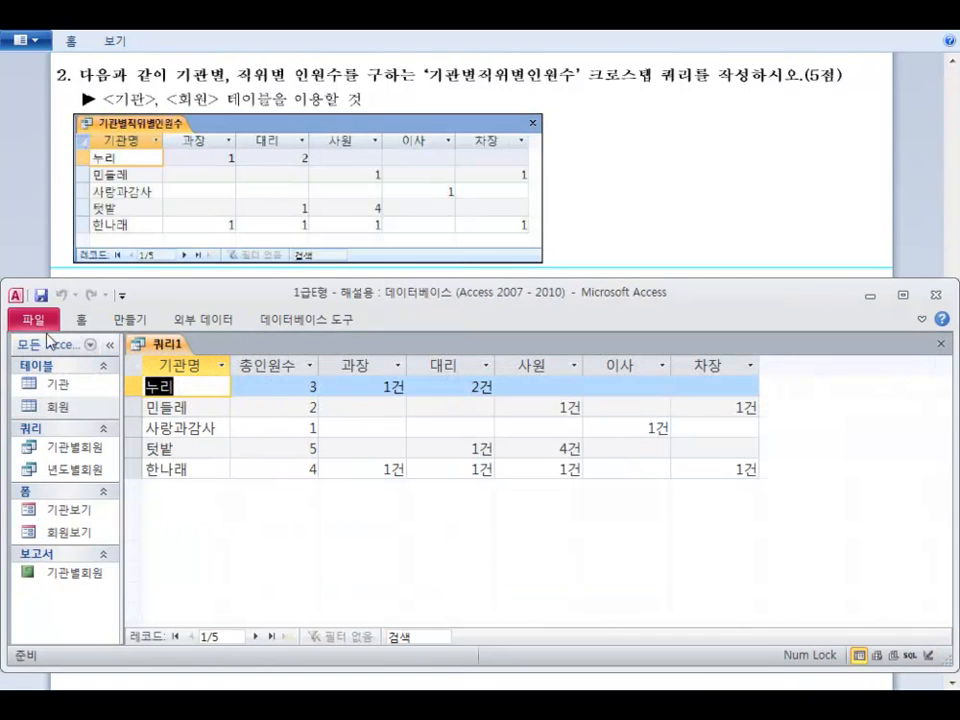
Step: Back in design view, set the 총인원수 column's 형식 property to 0₩건 and display the datasheet
click(82, 320)
click(31, 362)
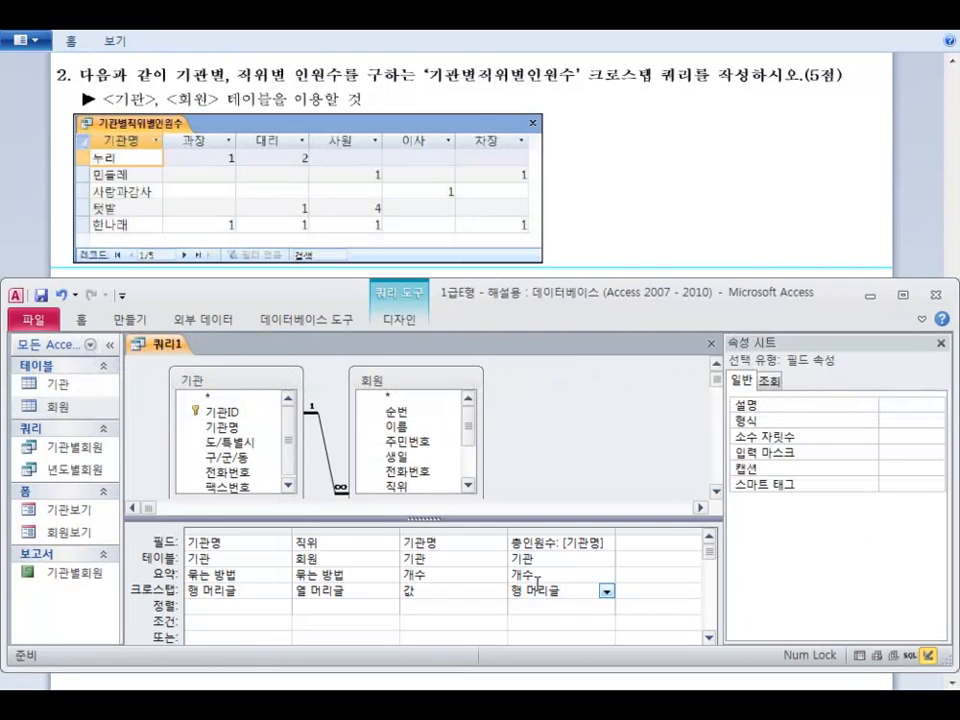
click(572, 604)
click(884, 419)
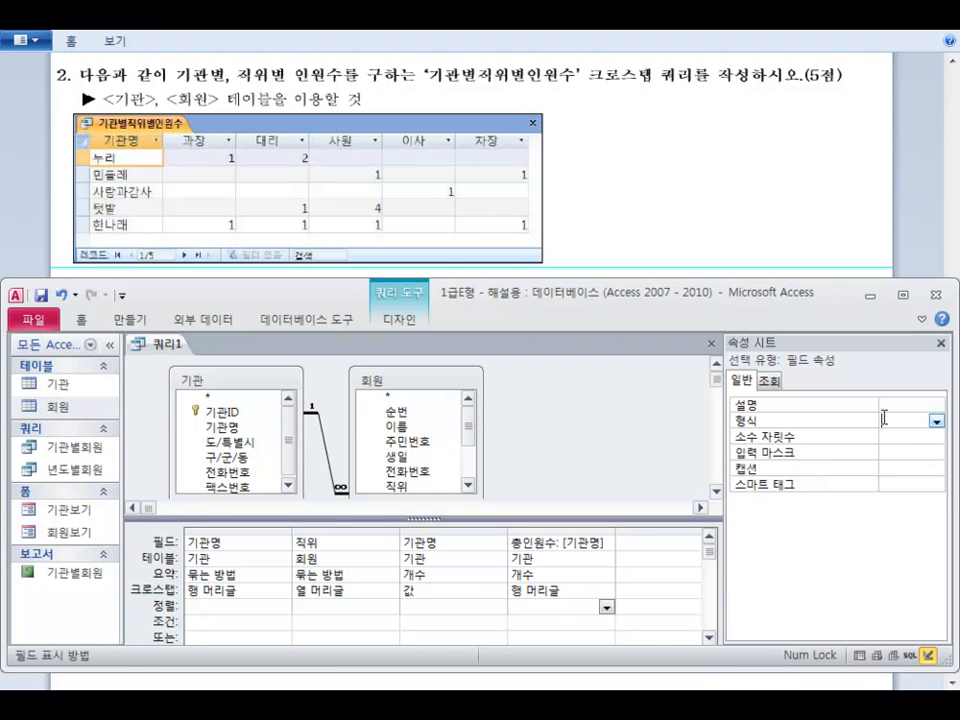
text(0#건)
key(Return)
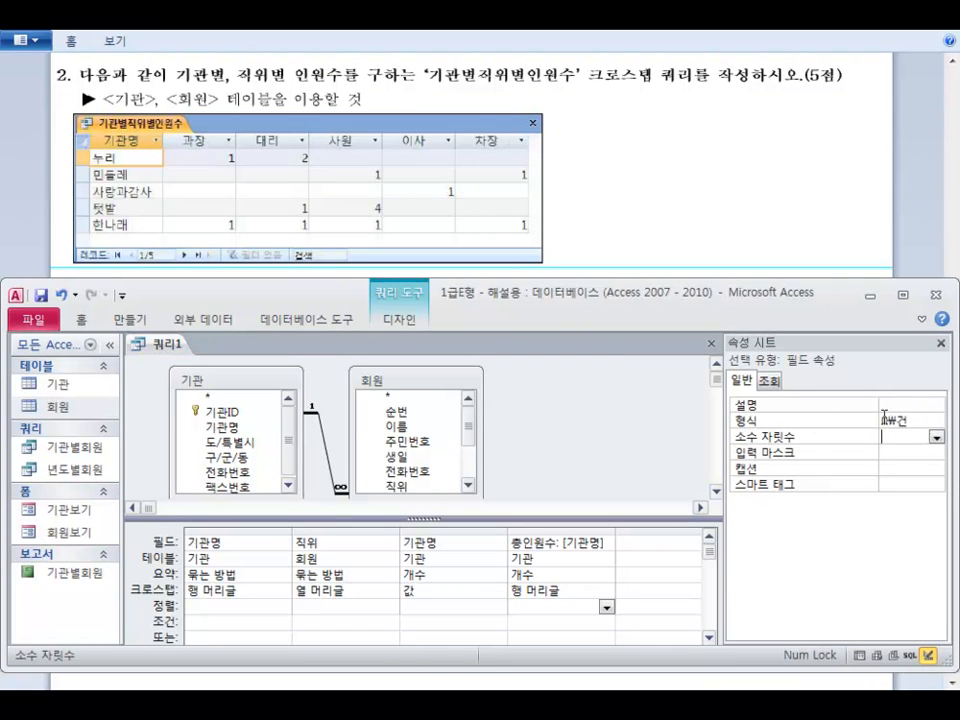
click(84, 320)
click(30, 352)
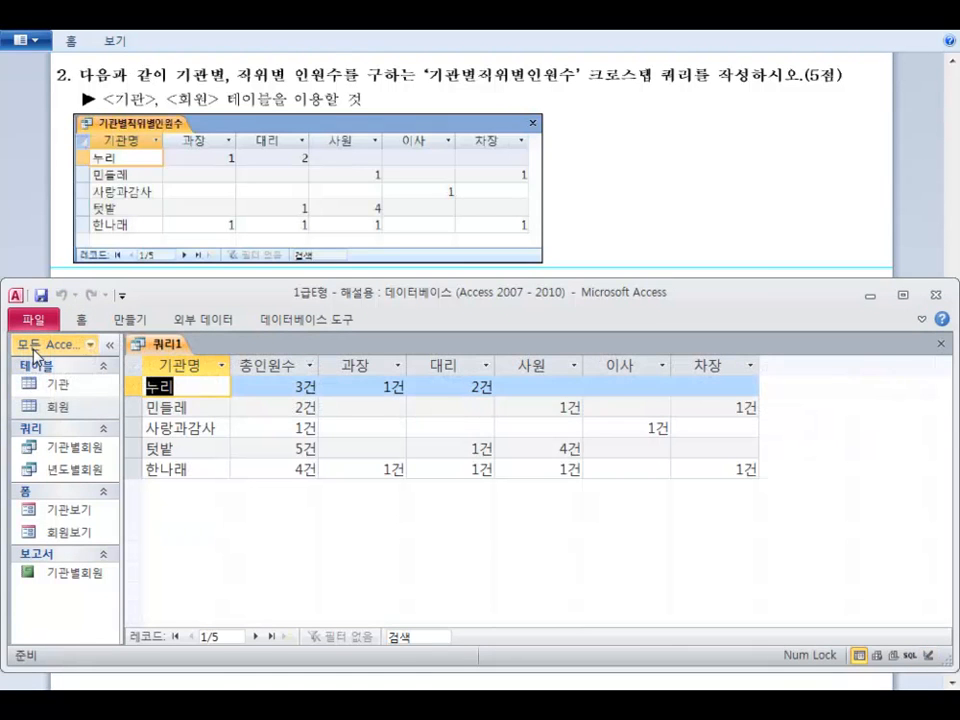
Step: Return the crosstab query to design view and close the property sheet
click(84, 320)
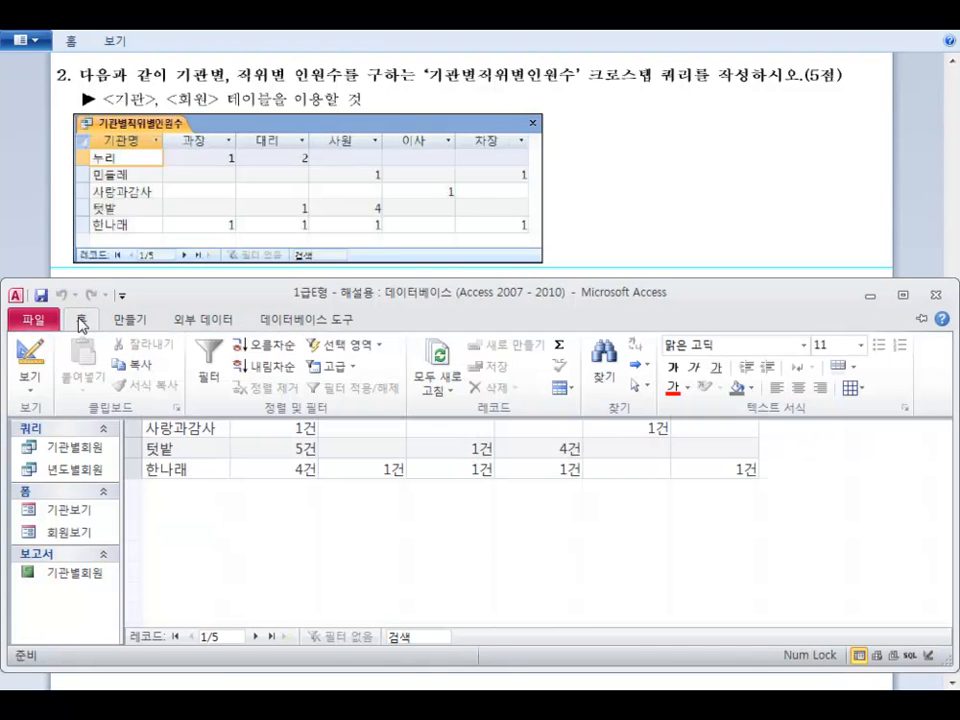
click(36, 354)
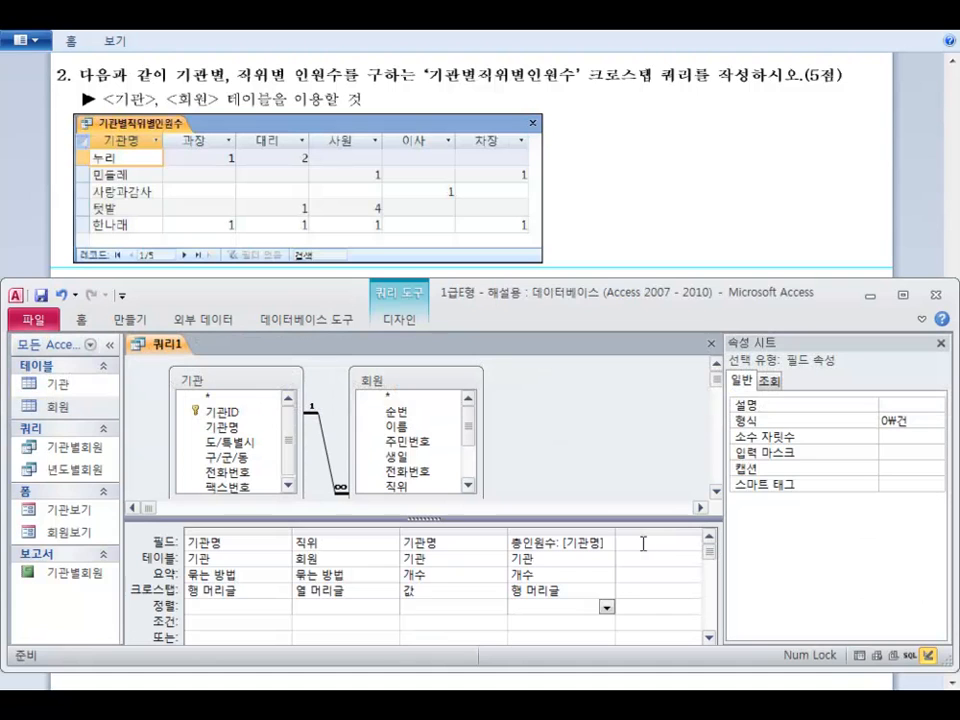
click(941, 343)
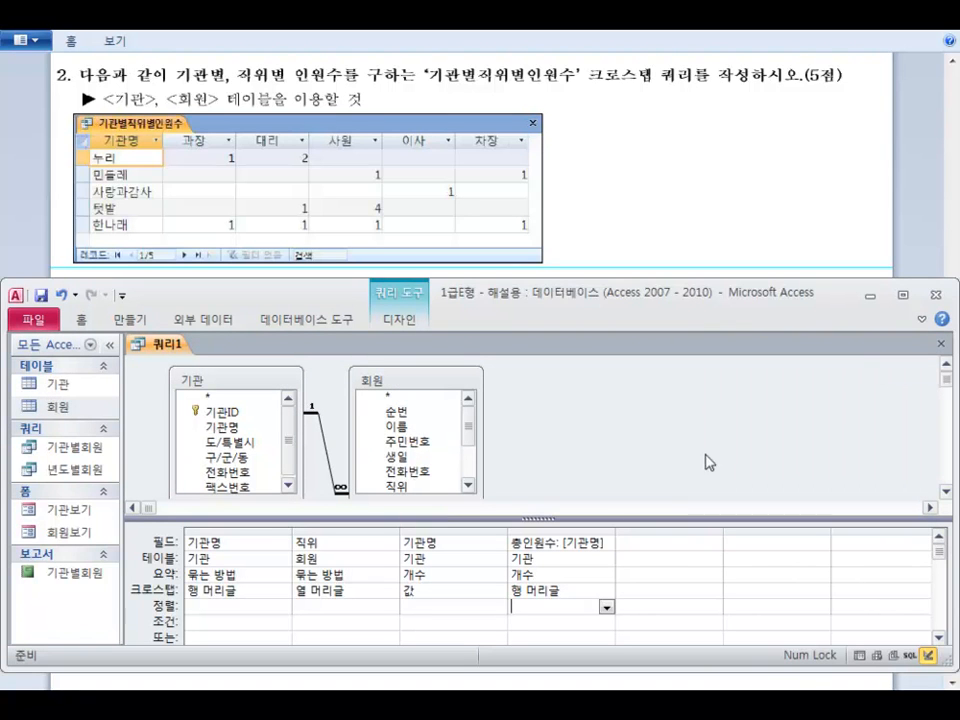
click(247, 606)
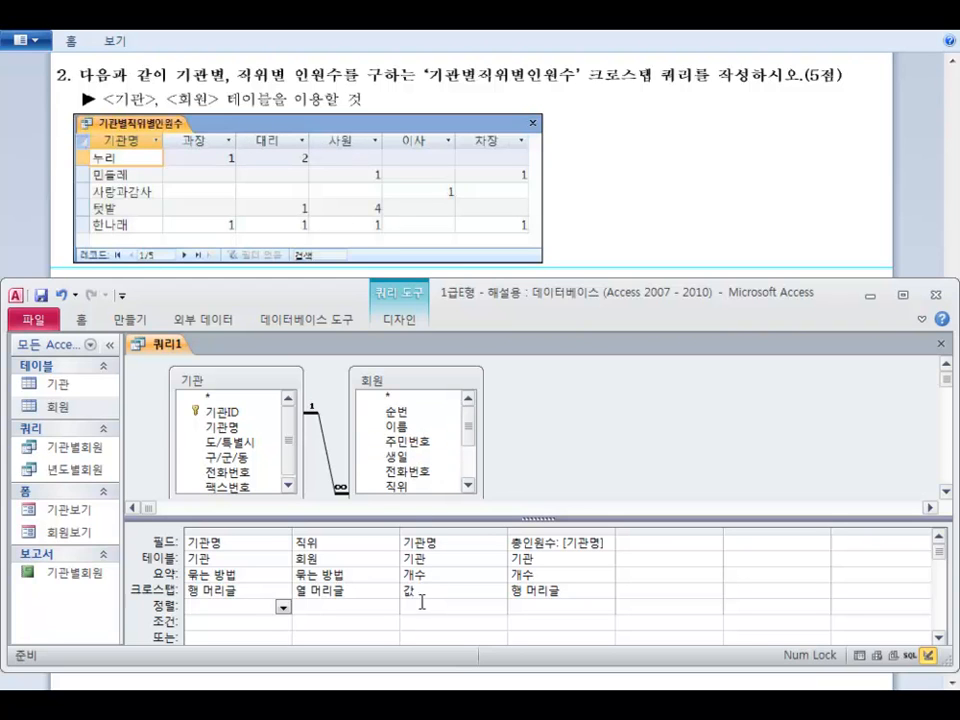
click(378, 607)
click(440, 619)
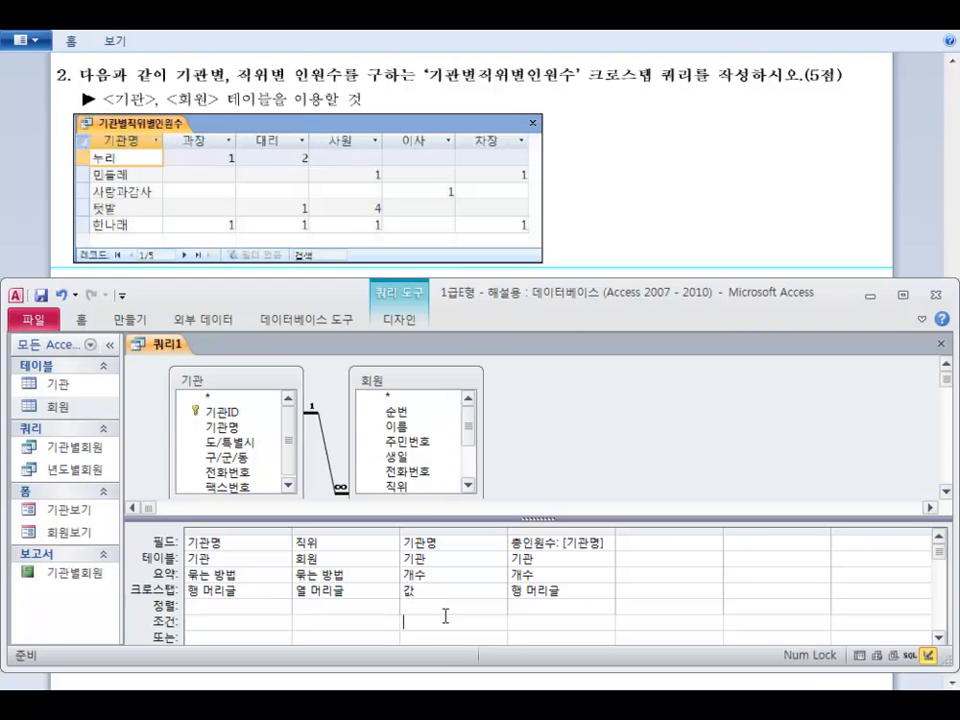
click(642, 592)
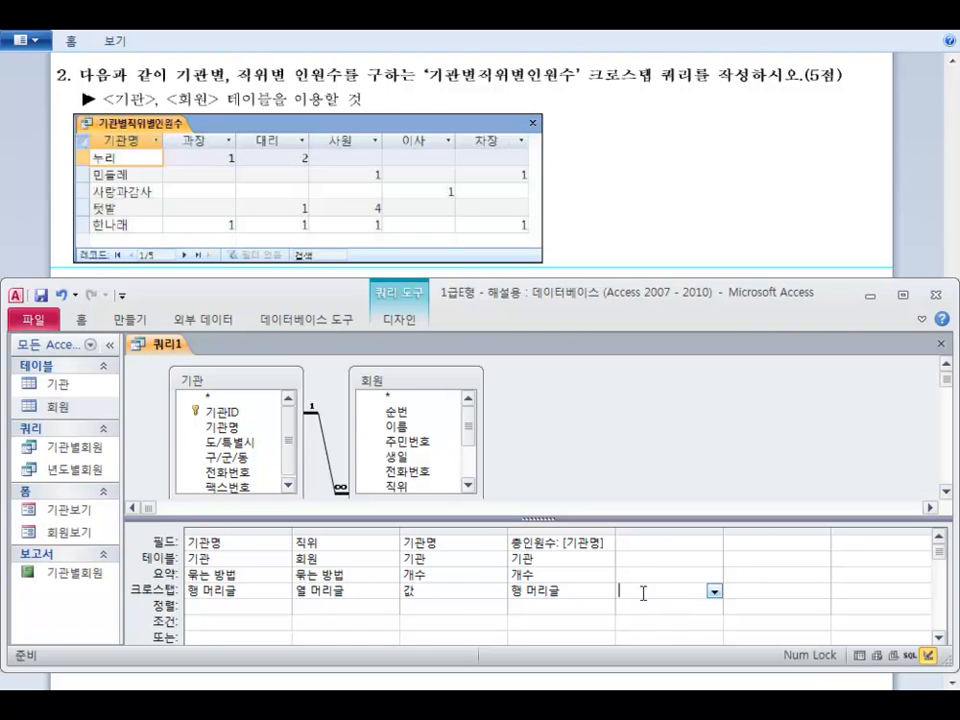
click(634, 540)
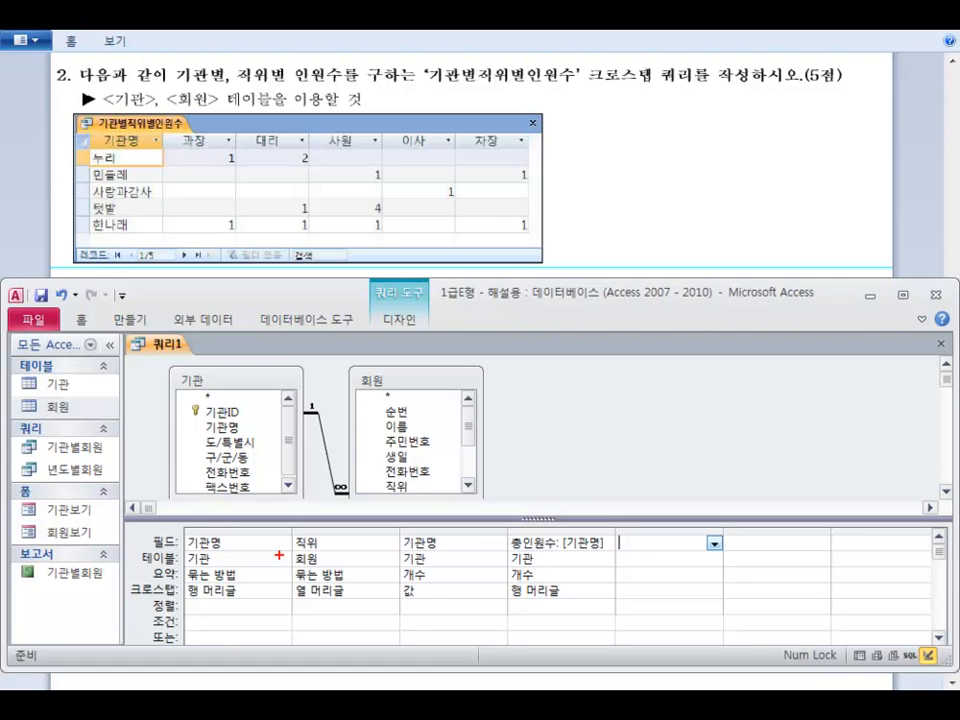
mouse_move(214, 529)
mouse_down()
mouse_move(190, 552)
mouse_move(218, 545)
mouse_up()
mouse_move(310, 549)
mouse_down()
mouse_move(295, 532)
mouse_move(319, 533)
mouse_up()
mouse_move(230, 603)
mouse_down()
mouse_move(315, 606)
mouse_move(326, 625)
mouse_move(348, 628)
mouse_up()
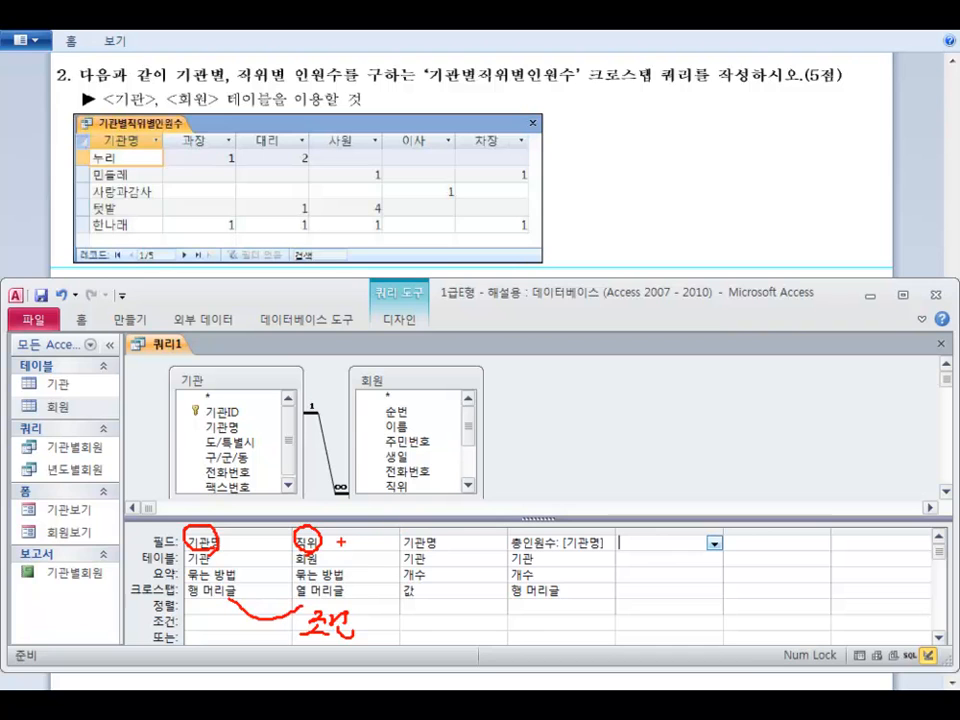
drag(564, 440, 590, 456)
drag(644, 437, 655, 452)
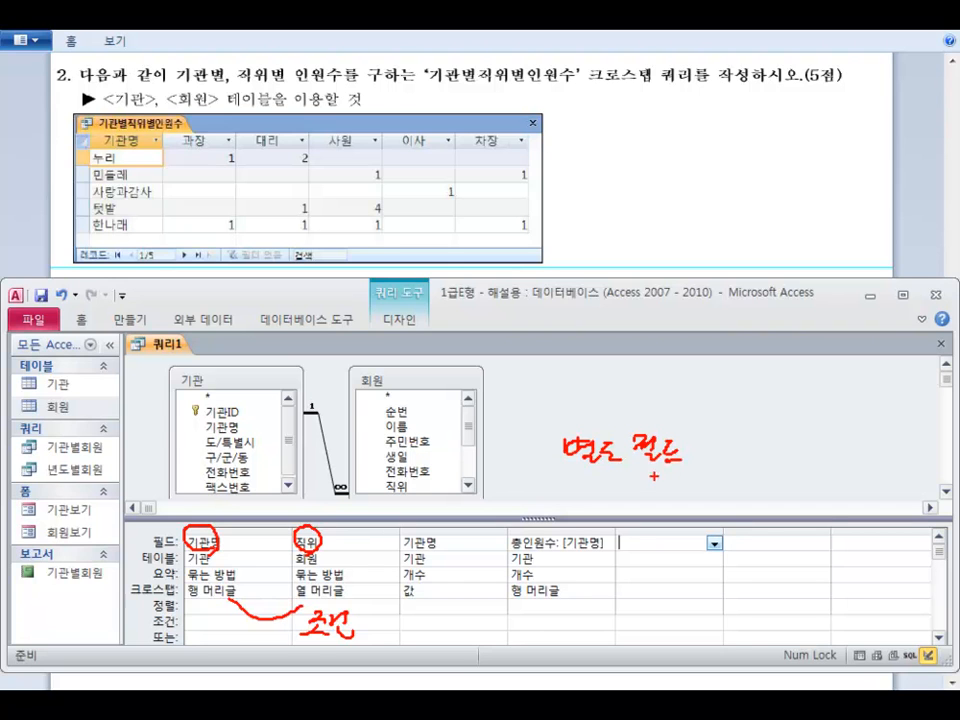
key(Escape)
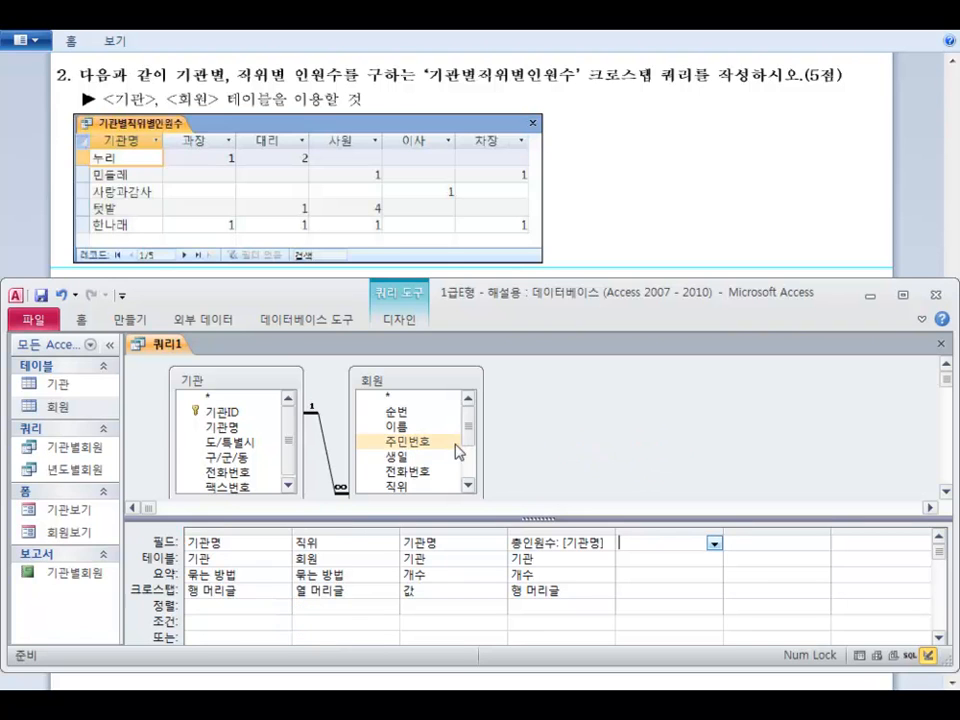
Step: Add the 회원 table's 이름 field as the fifth grid column and set its 요약 option to 조건
drag(467, 434, 469, 462)
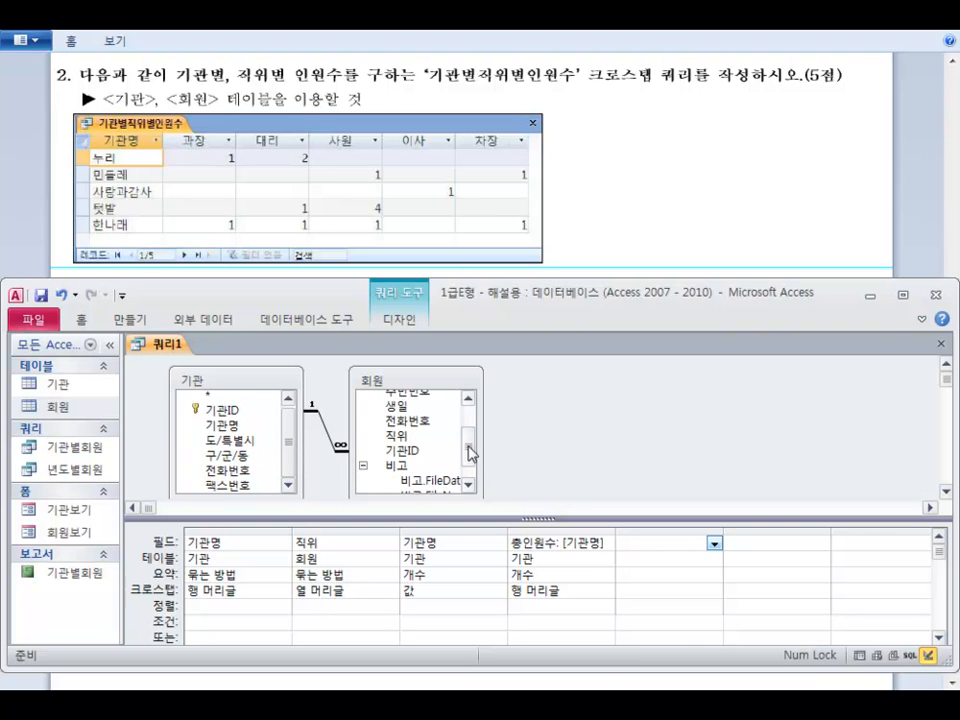
drag(467, 450, 472, 432)
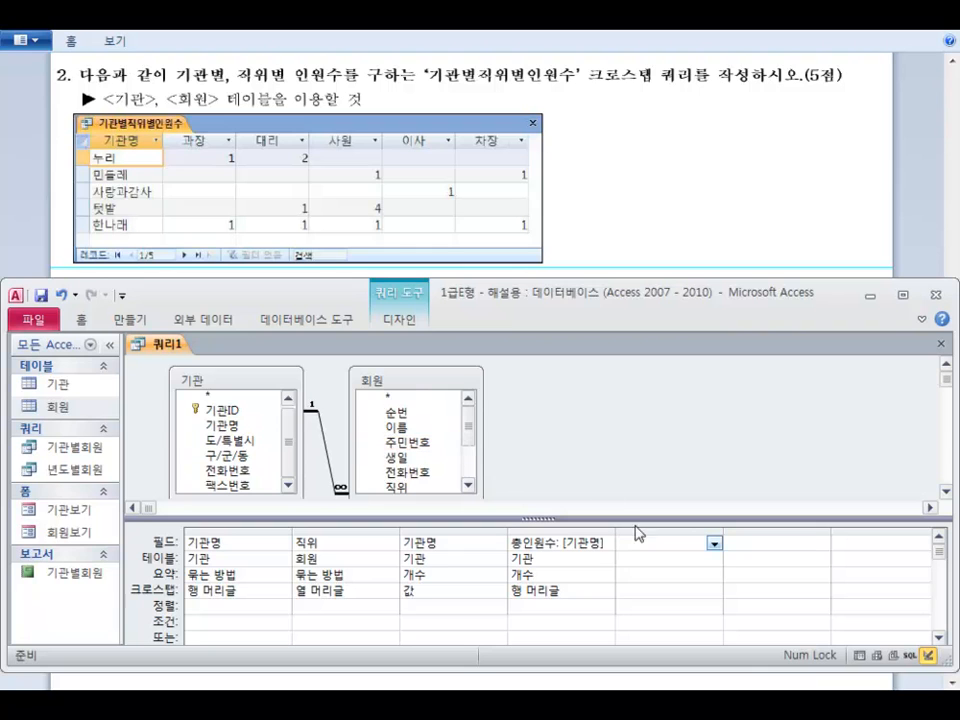
double_click(431, 427)
click(675, 575)
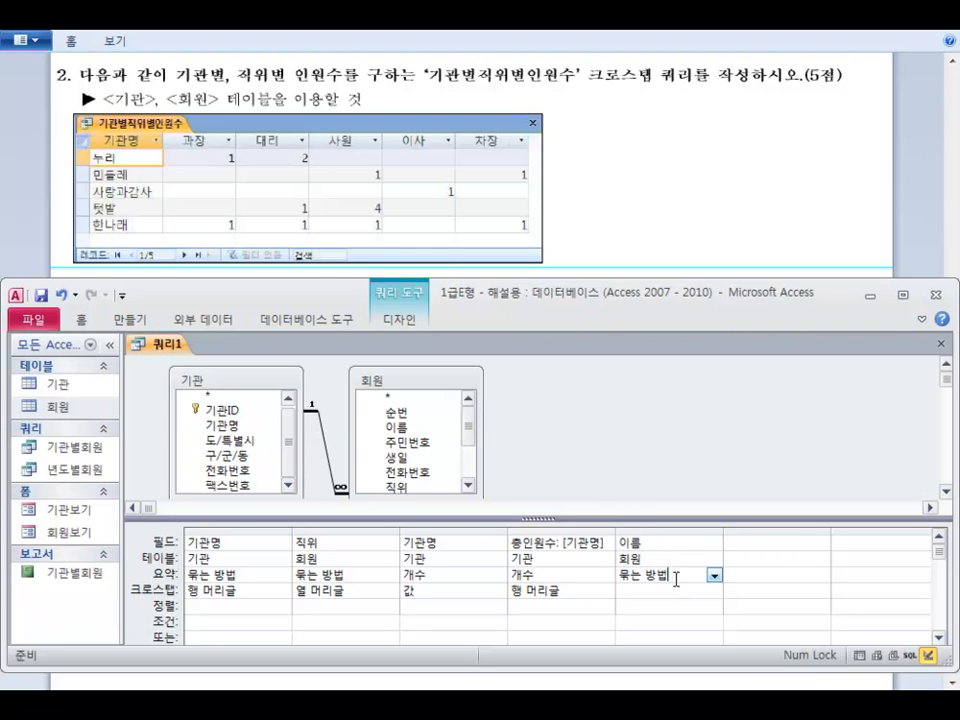
click(714, 576)
click(686, 558)
click(648, 590)
Step: Enter 김* OR 이* as the criterion in the 조건 row of the 이름 column, keeping its sort setting empty
click(650, 606)
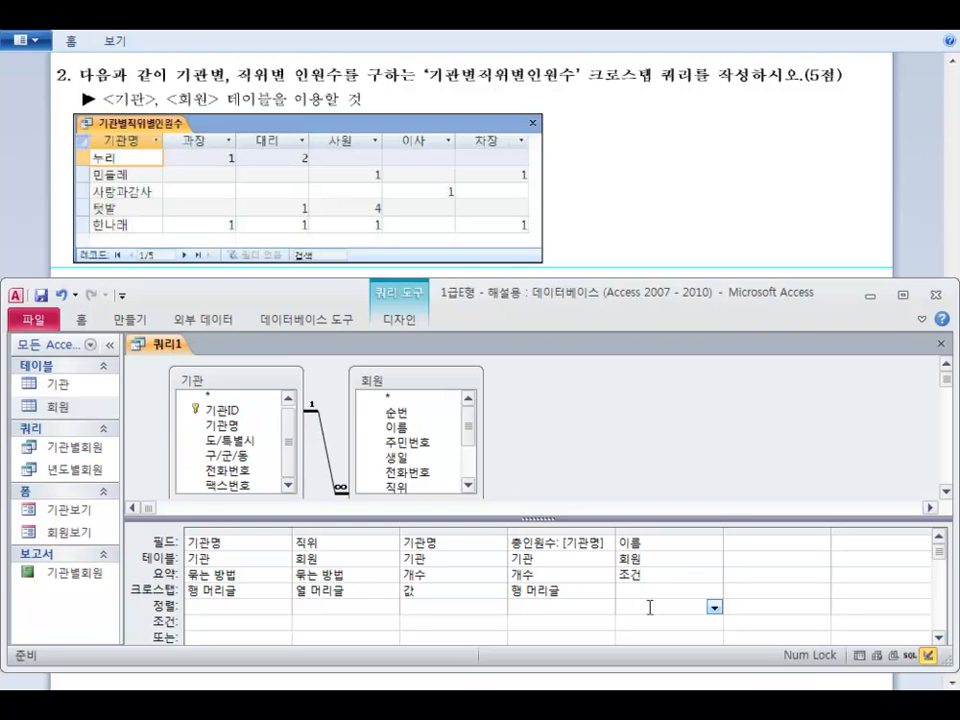
text(ㄱ)
text(*)
text( OR 이*)
click(877, 613)
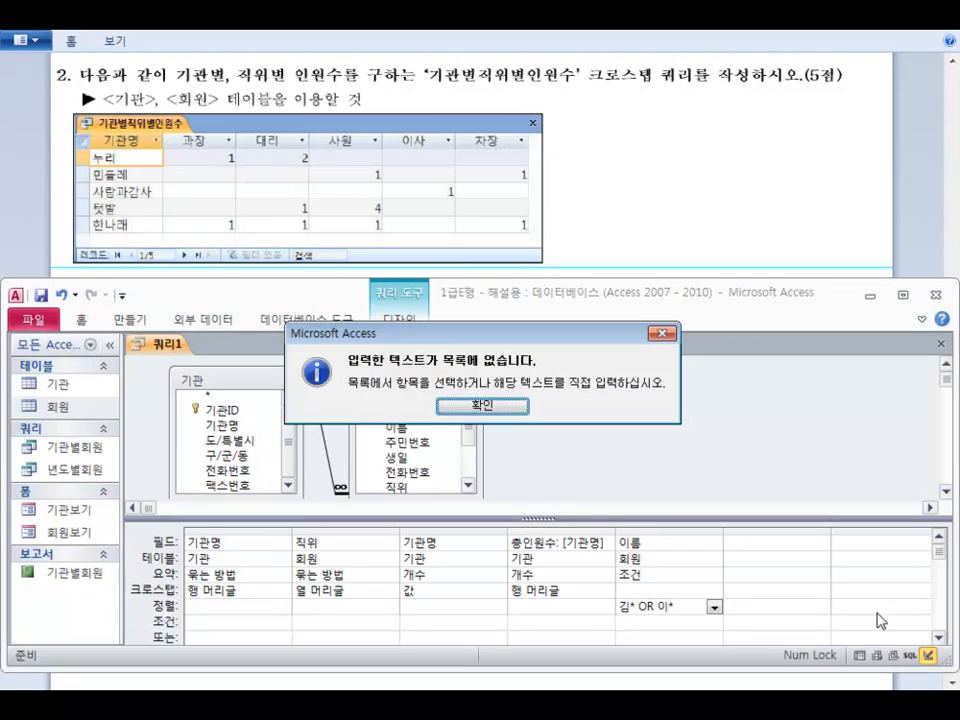
click(478, 408)
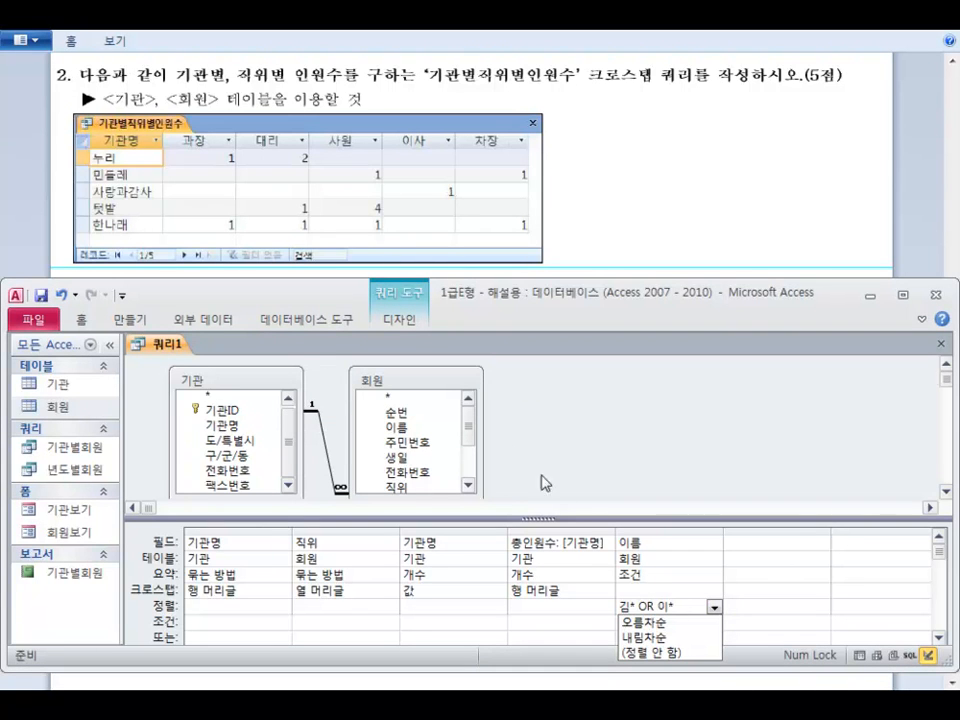
click(690, 607)
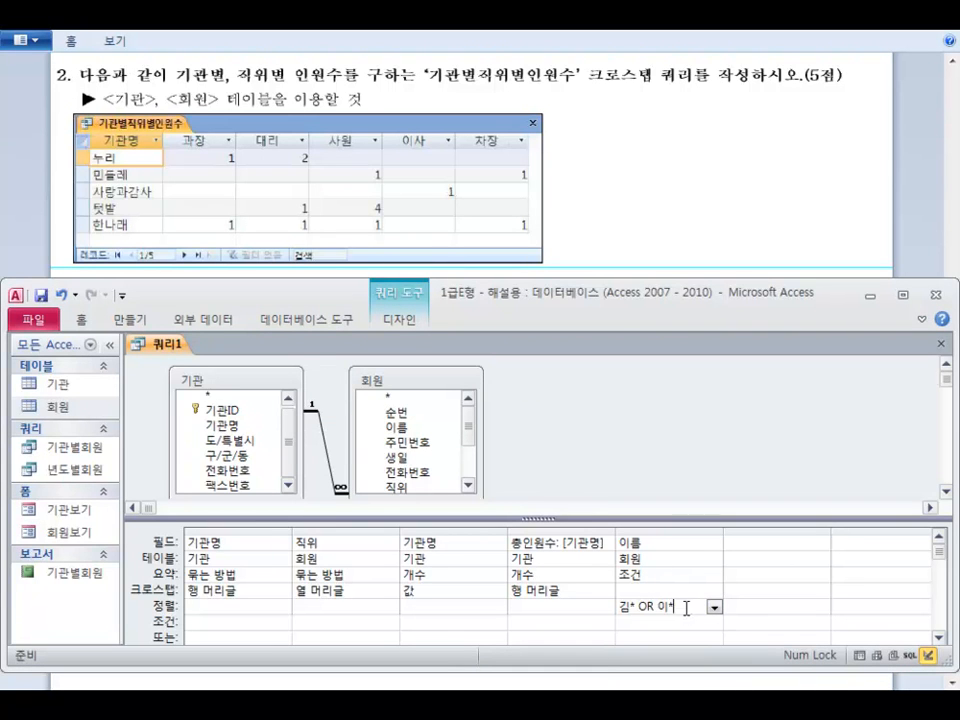
drag(687, 608, 592, 601)
key(ctrl+x)
click(630, 622)
key(ctrl+v)
key(Up)
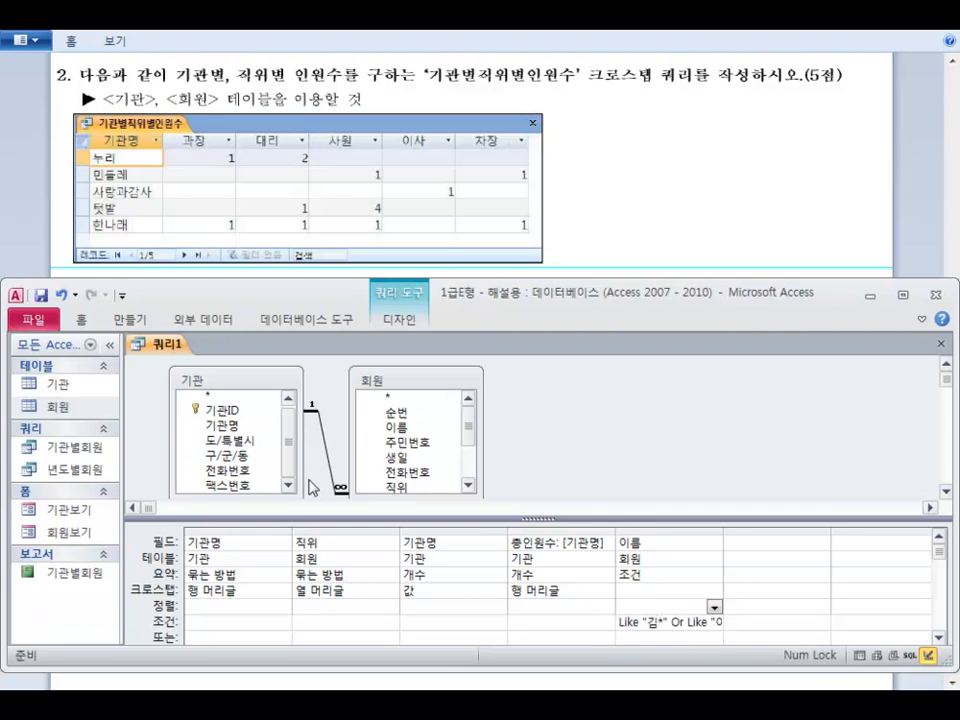
Step: Display the crosstab query's datasheet to check the name-filtered result, and return to design view
click(399, 319)
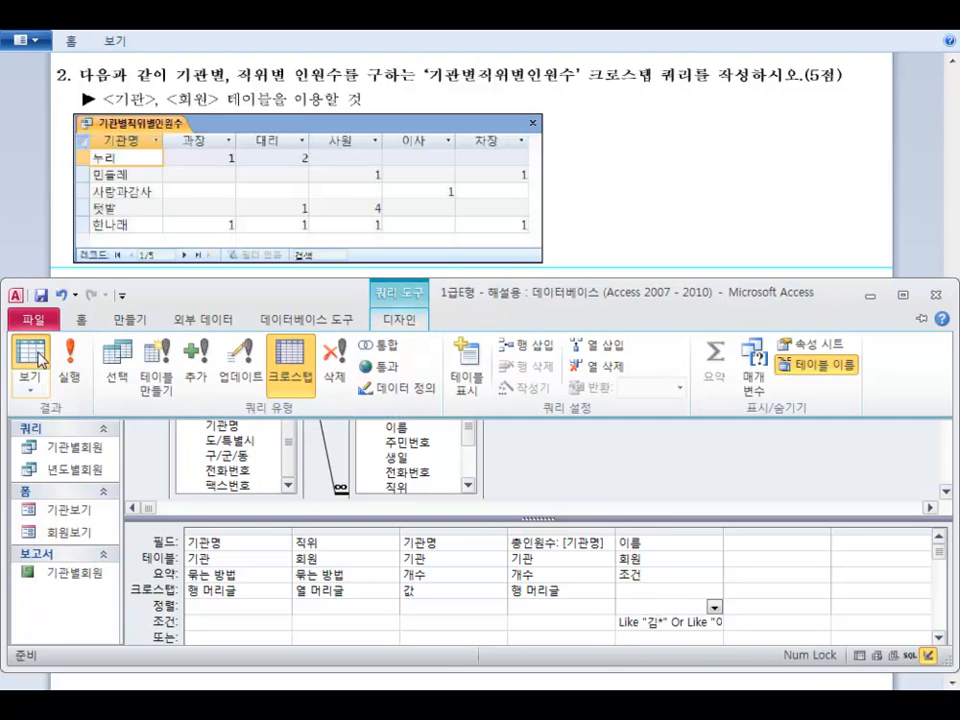
click(66, 340)
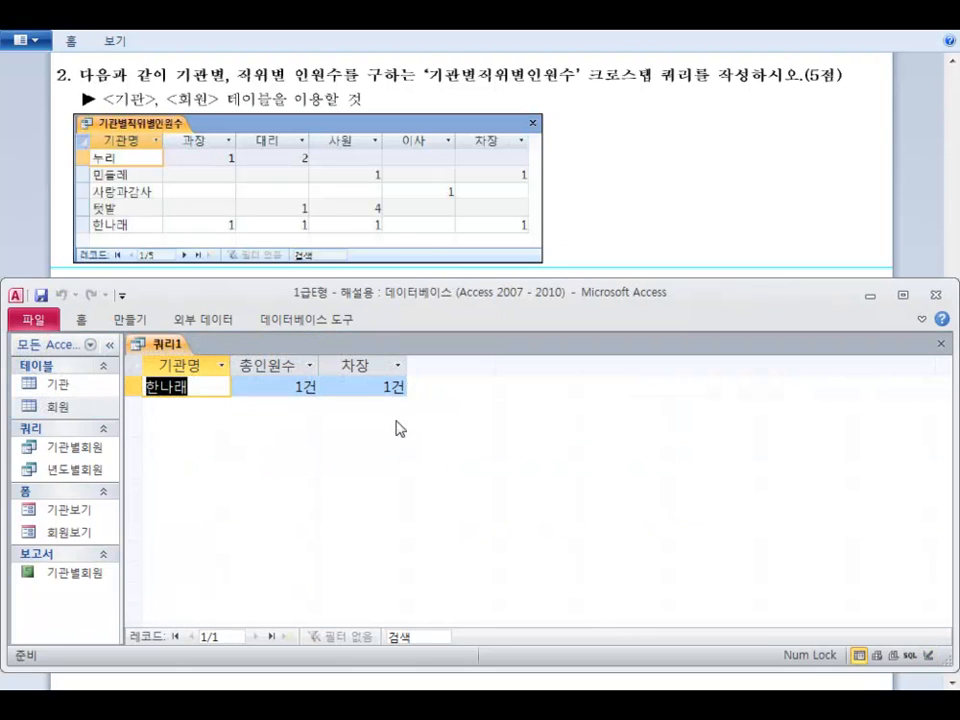
click(33, 319)
click(80, 319)
click(80, 319)
click(28, 358)
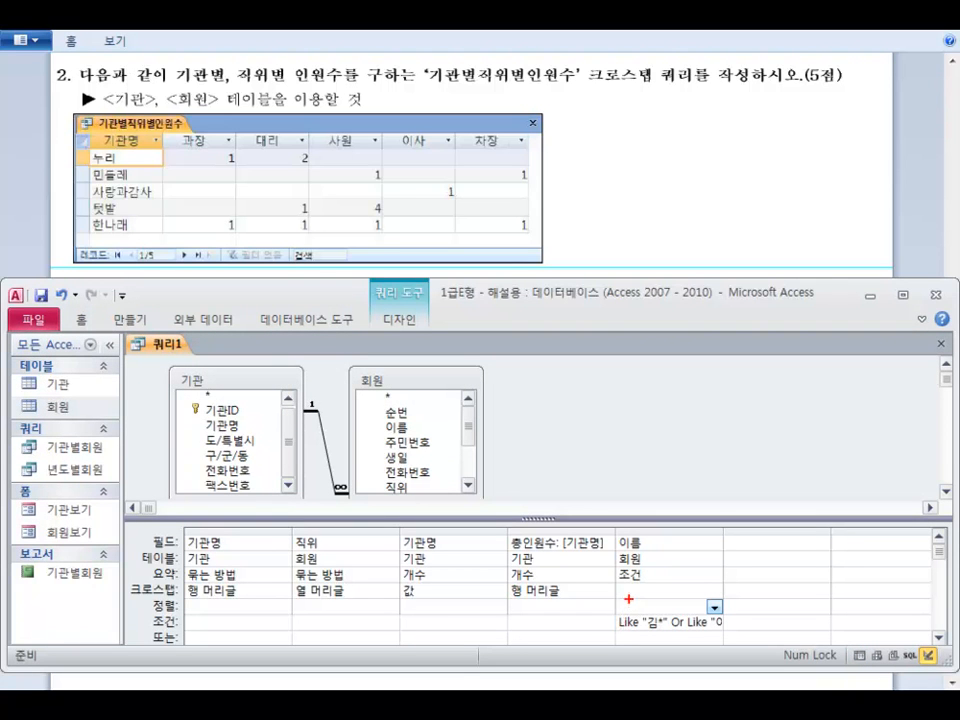
mouse_move(646, 570)
mouse_down()
mouse_move(640, 584)
mouse_move(618, 588)
mouse_up()
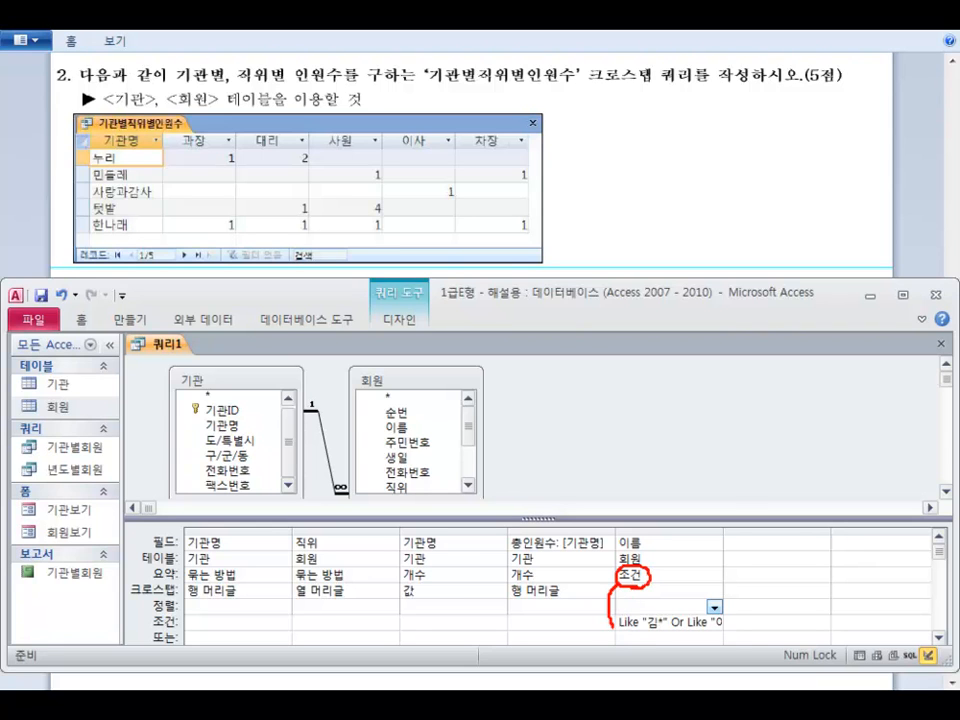
drag(238, 591, 240, 619)
drag(357, 594, 340, 619)
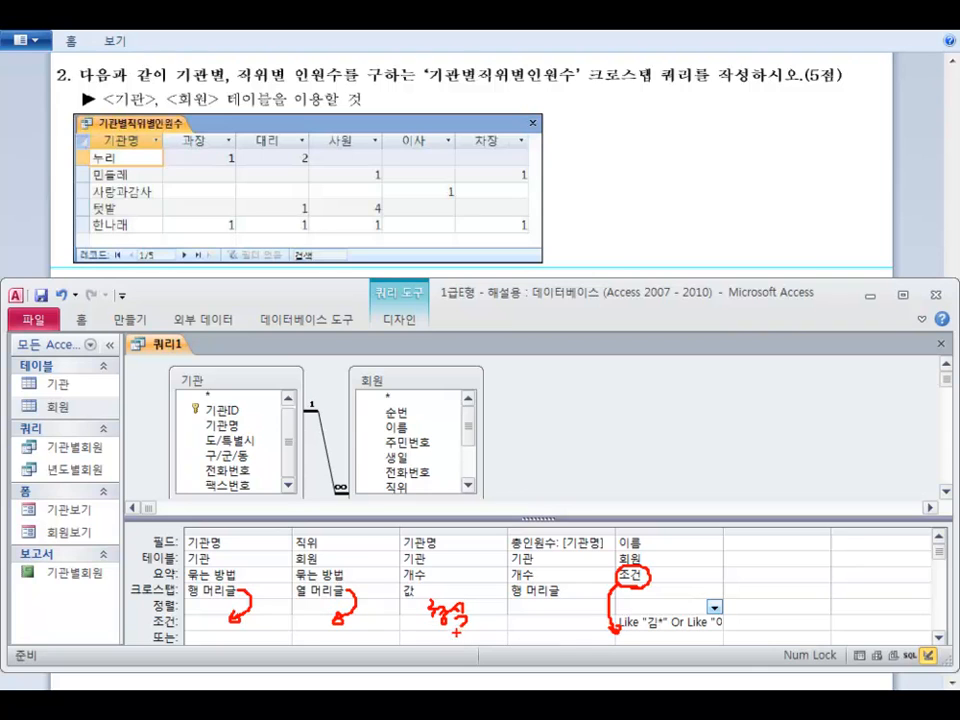
mouse_move(535, 559)
mouse_down()
mouse_move(537, 525)
mouse_move(540, 557)
mouse_up()
drag(543, 511, 567, 507)
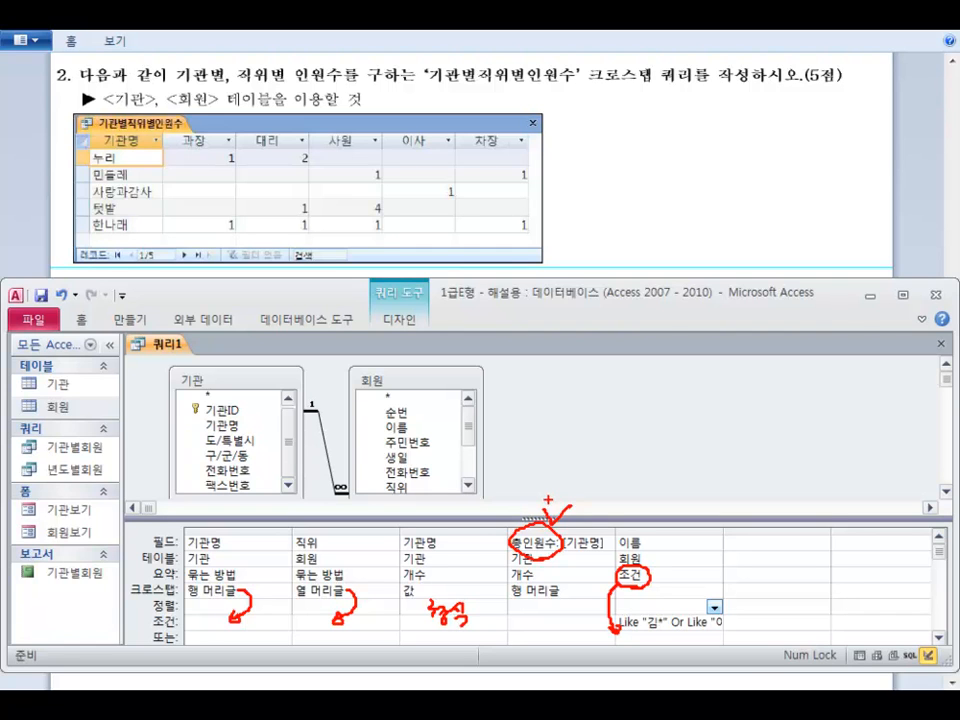
key(Escape)
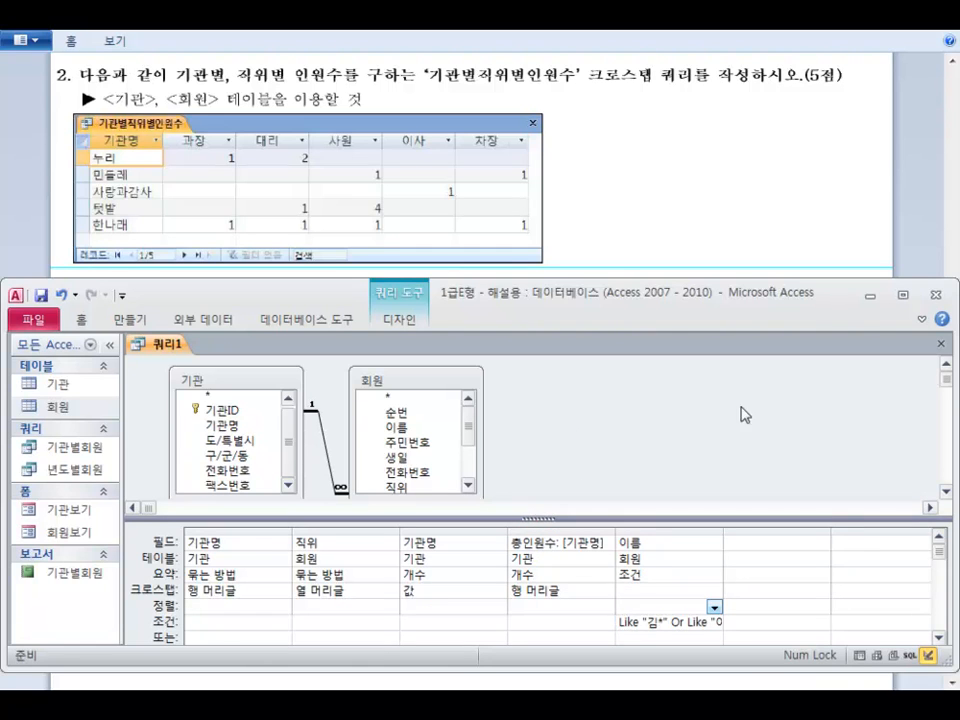
Step: Delete the 이름 criterion column from the query grid
click(686, 529)
key(Delete)
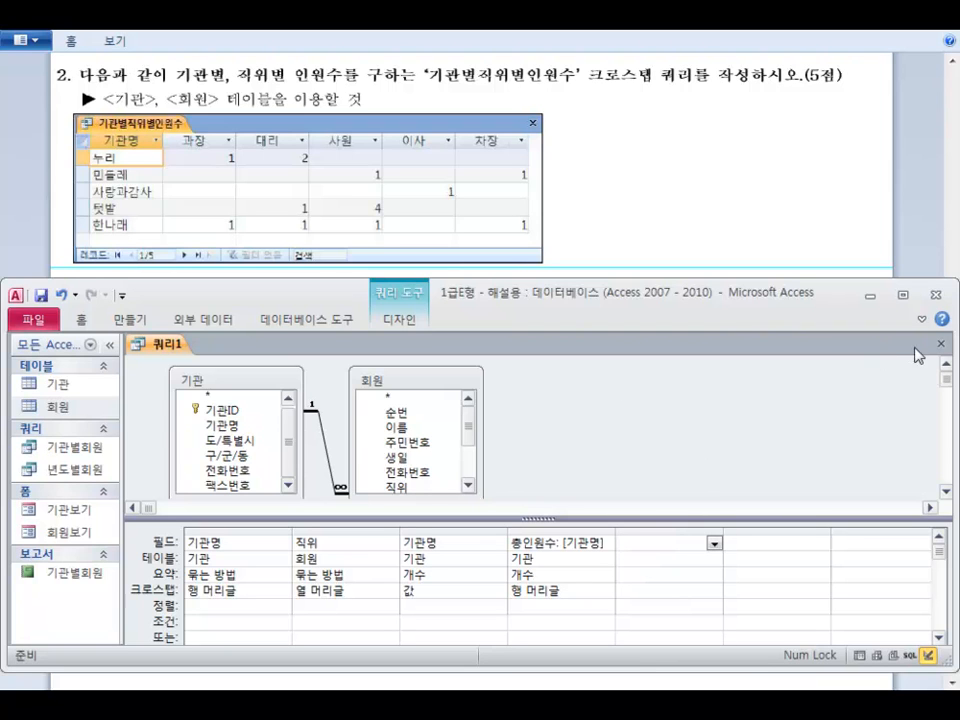
Step: Close the crosstab query and save it under the name 기관별직위별인원수
click(940, 347)
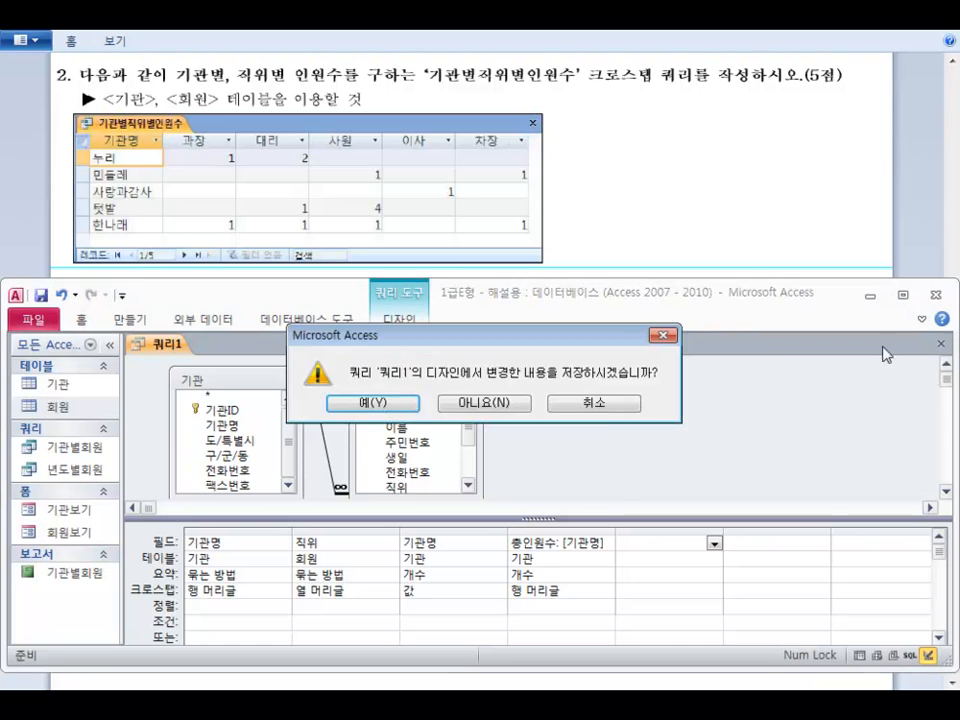
click(395, 402)
text(기관별직)
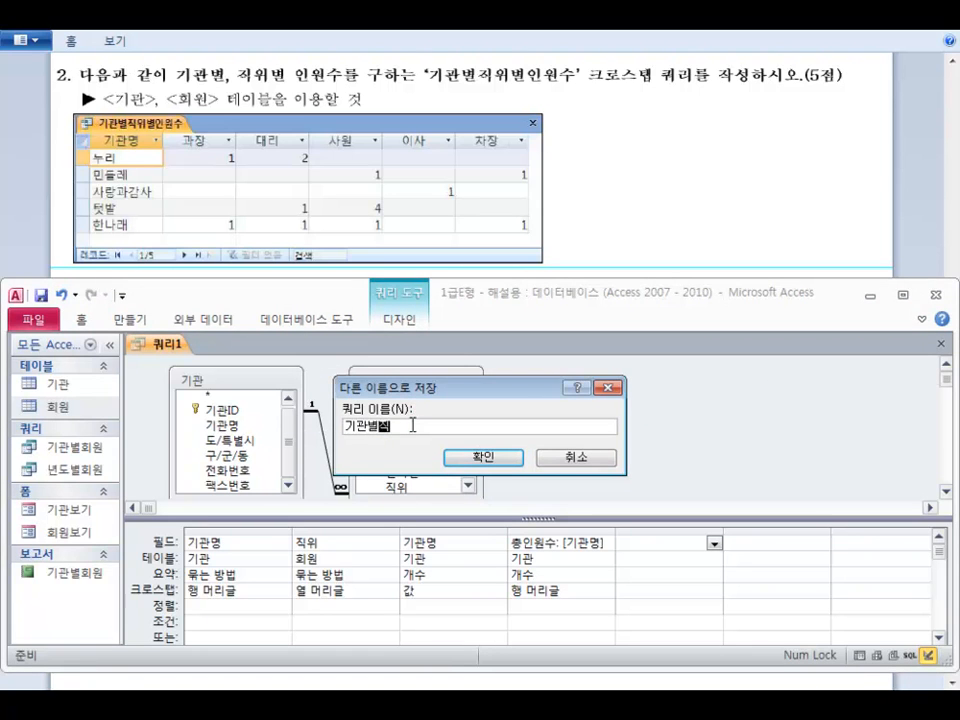
text(위별인원수)
key(Return)
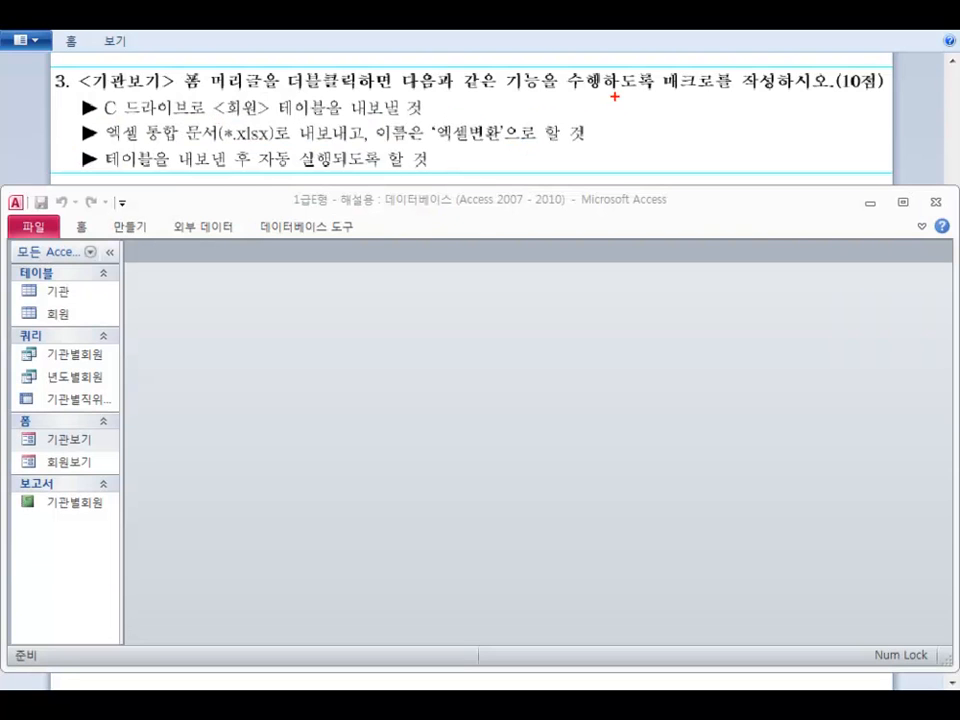
mouse_move(694, 92)
mouse_down()
mouse_move(670, 85)
mouse_move(684, 100)
mouse_move(664, 99)
mouse_up()
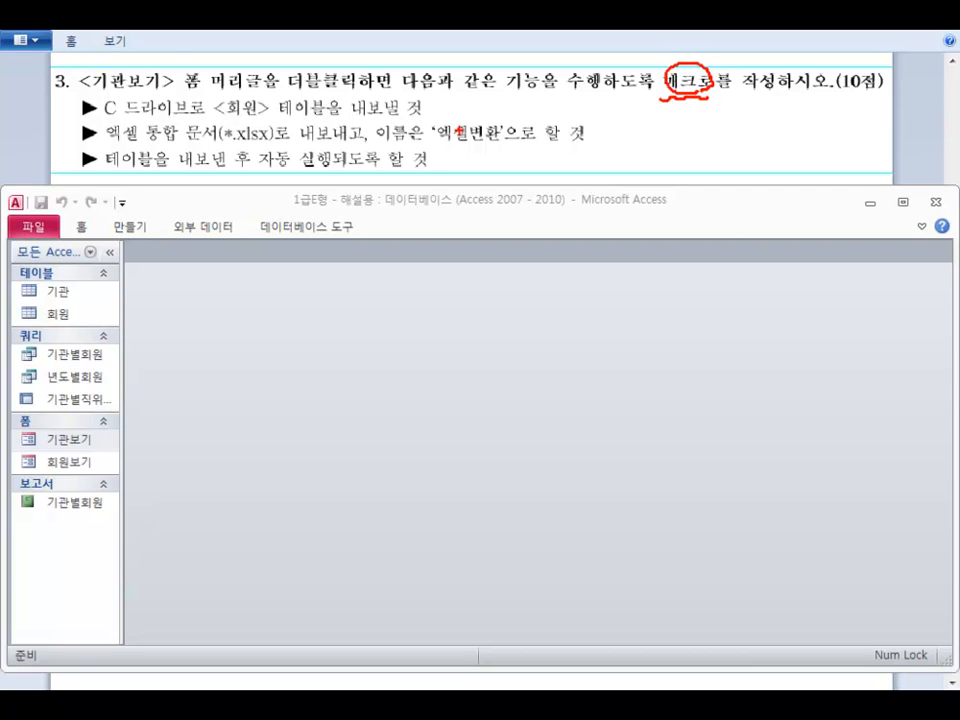
mouse_move(181, 88)
mouse_down()
mouse_move(352, 84)
mouse_move(286, 72)
mouse_move(345, 64)
mouse_up()
drag(222, 66, 245, 54)
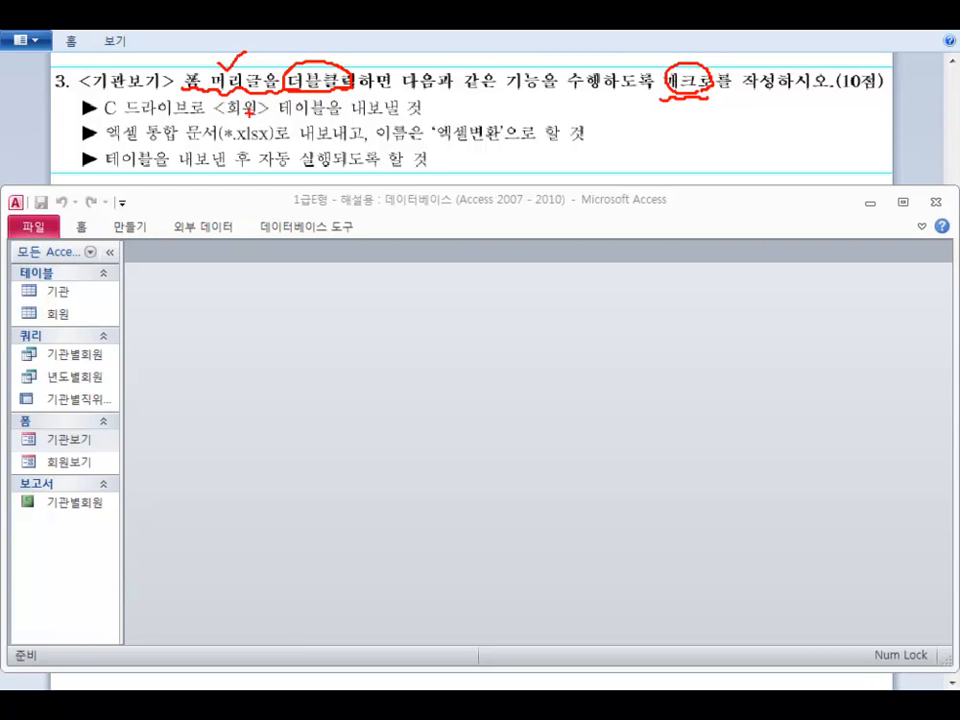
drag(74, 91, 160, 93)
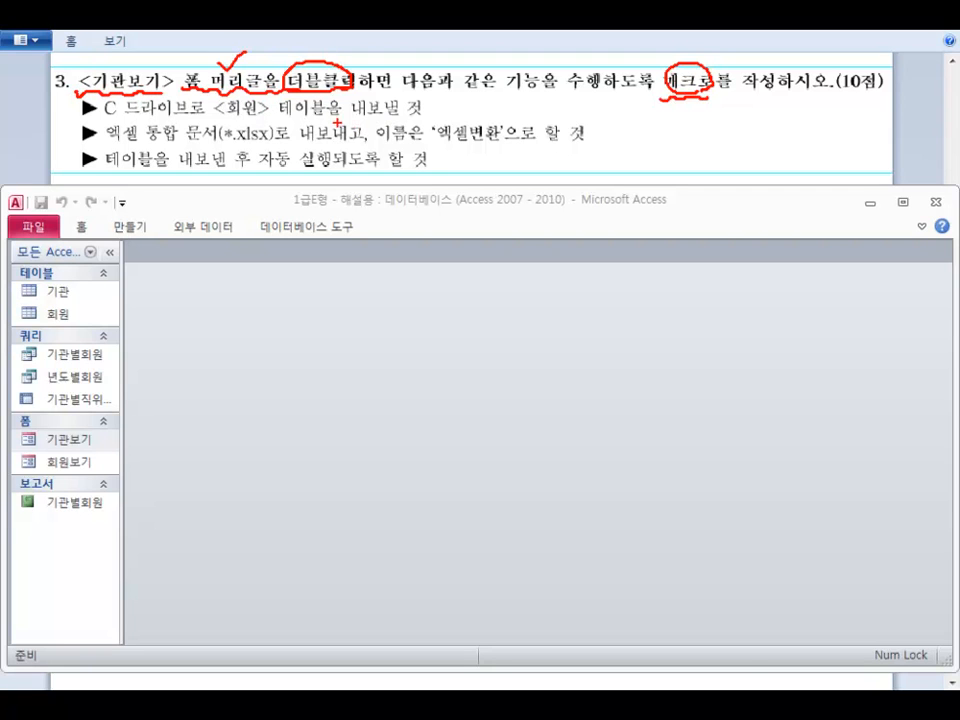
mouse_move(258, 96)
mouse_down()
mouse_move(266, 124)
mouse_move(395, 116)
mouse_up()
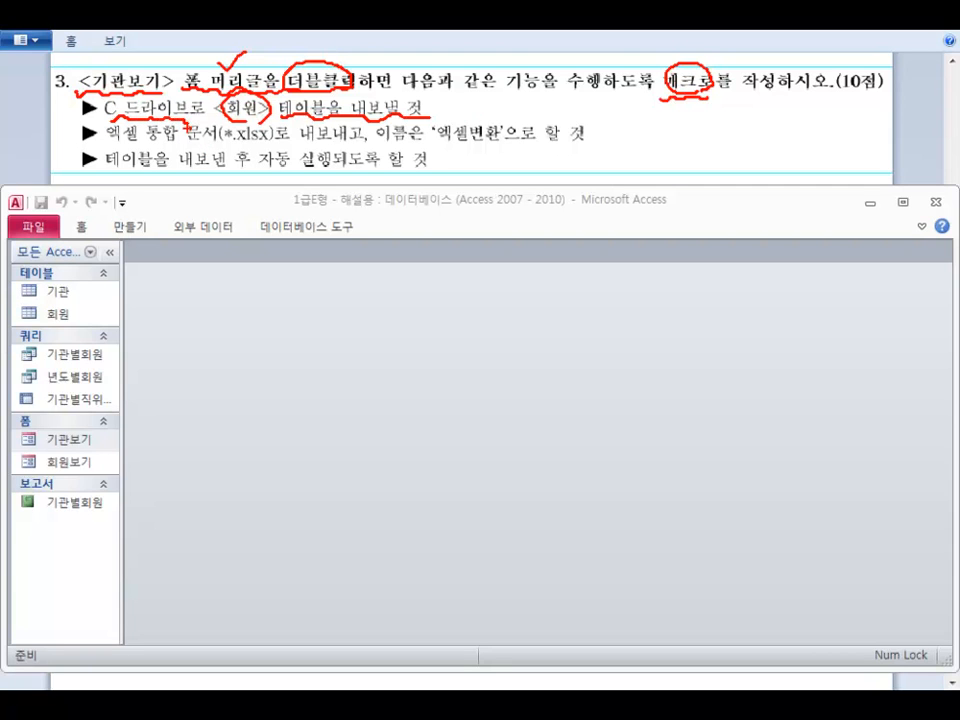
mouse_move(620, 128)
mouse_down()
mouse_move(613, 148)
mouse_move(660, 141)
mouse_up()
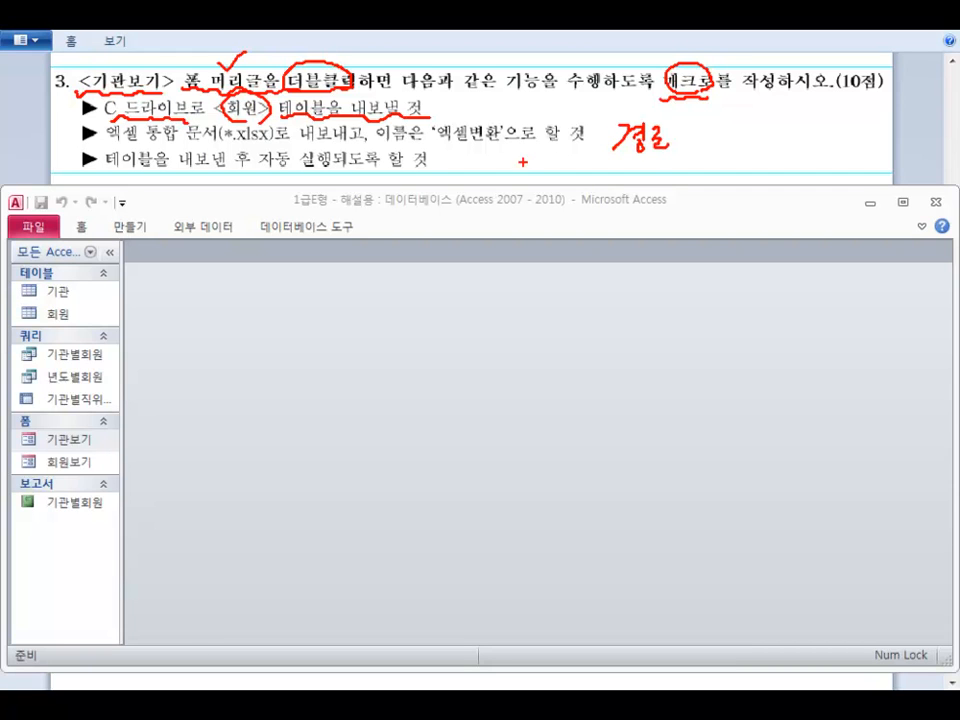
drag(106, 147, 268, 150)
mouse_move(390, 147)
mouse_down()
mouse_move(460, 146)
mouse_move(466, 114)
mouse_up()
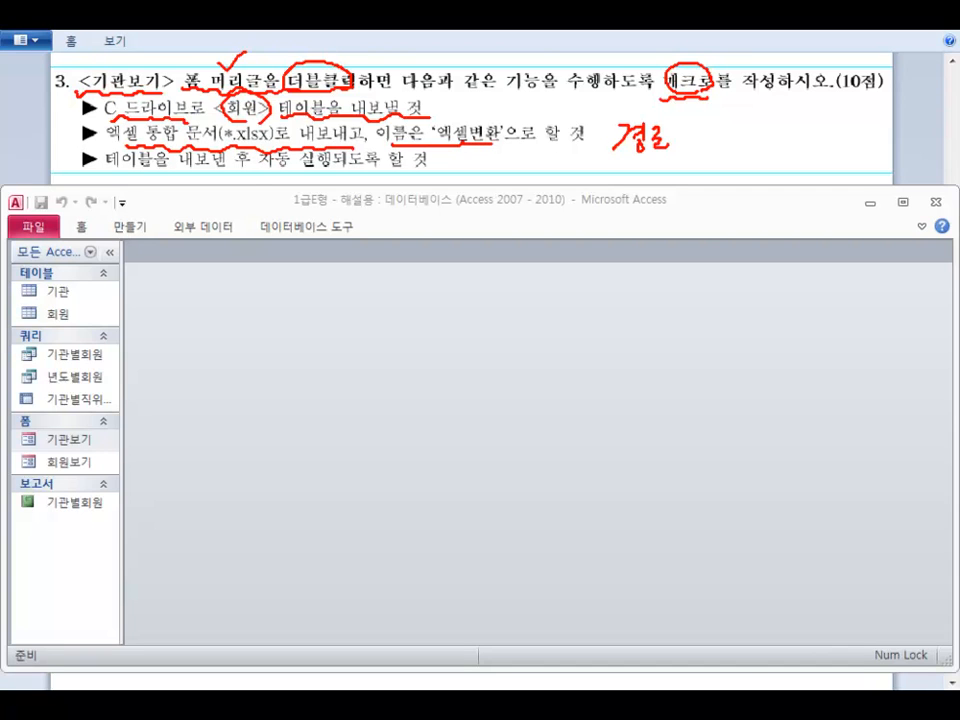
drag(245, 172, 322, 168)
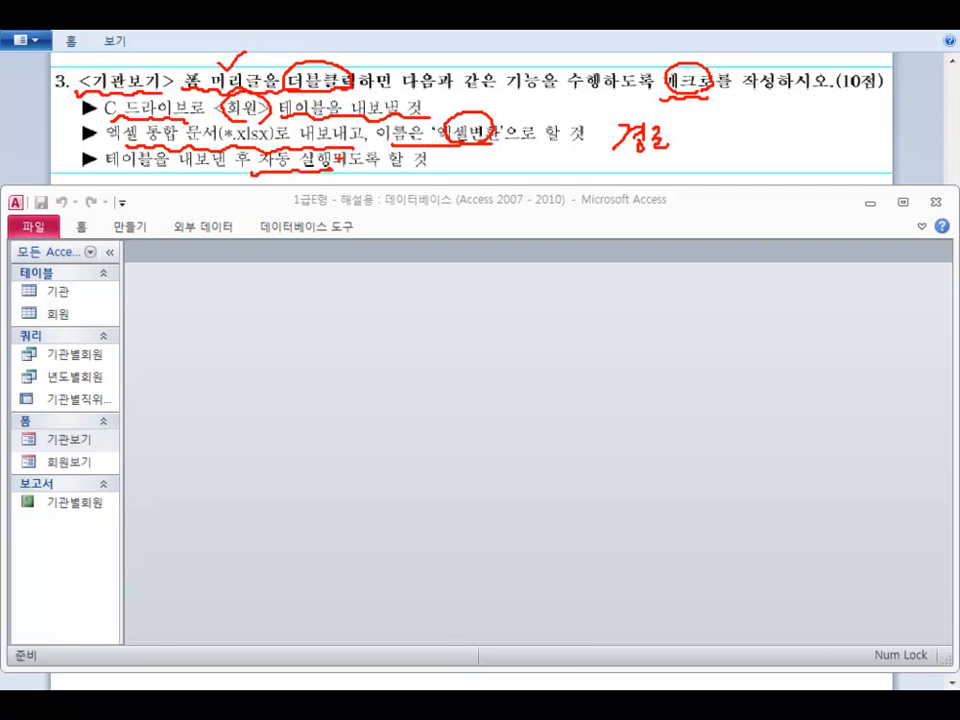
mouse_move(399, 310)
mouse_down()
mouse_move(418, 354)
mouse_move(438, 317)
mouse_move(514, 318)
mouse_up()
drag(503, 330, 503, 348)
drag(396, 348, 535, 341)
drag(604, 319, 654, 338)
mouse_move(644, 326)
mouse_down()
mouse_move(662, 324)
mouse_move(667, 352)
mouse_move(682, 324)
mouse_up()
drag(685, 312, 706, 332)
drag(697, 321, 726, 318)
drag(607, 343, 712, 345)
drag(577, 308, 603, 297)
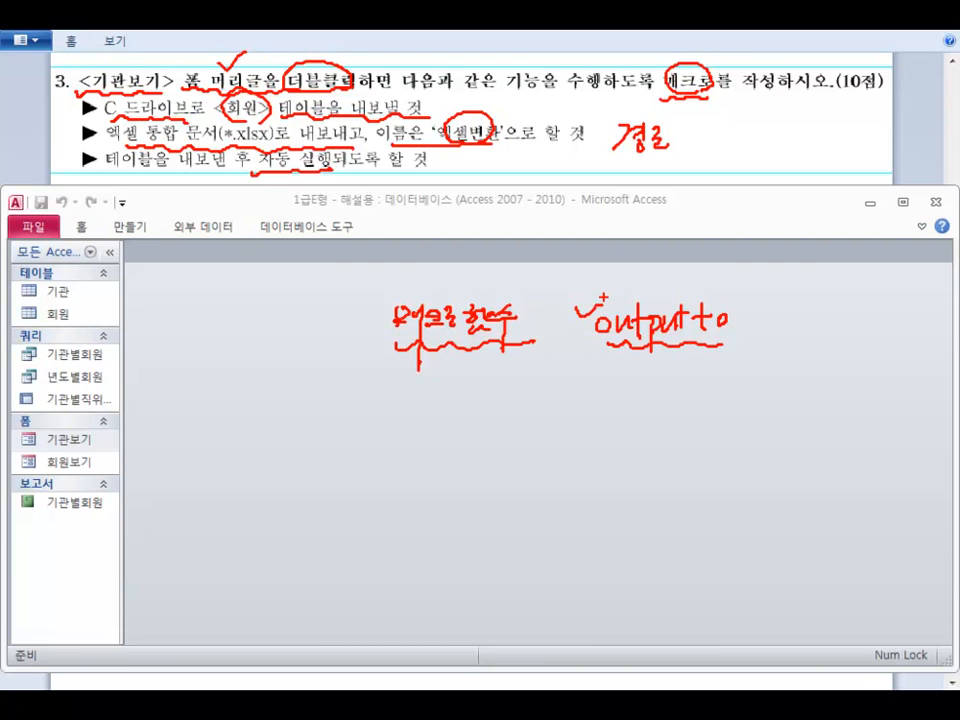
key(Escape)
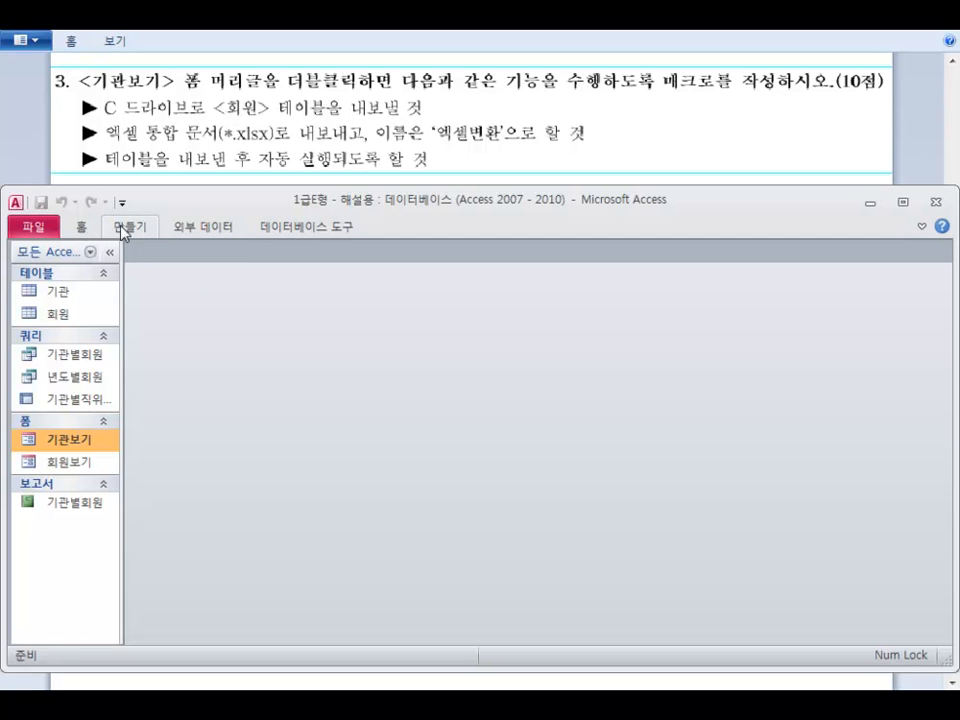
click(95, 252)
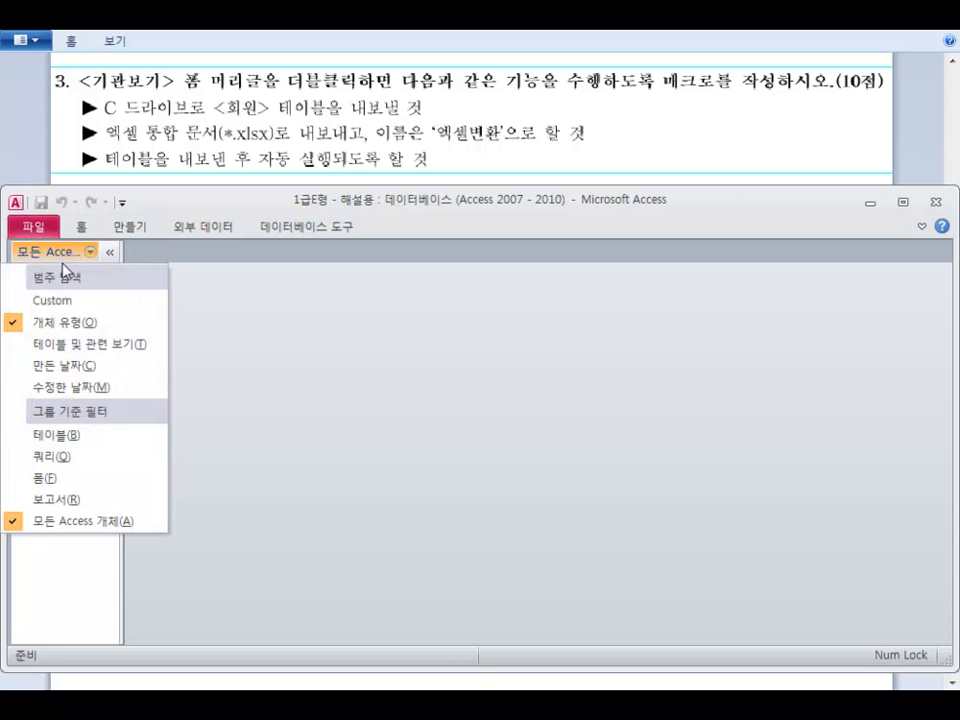
click(281, 313)
Step: Open the 기관보기 form and switch it to design view
click(129, 227)
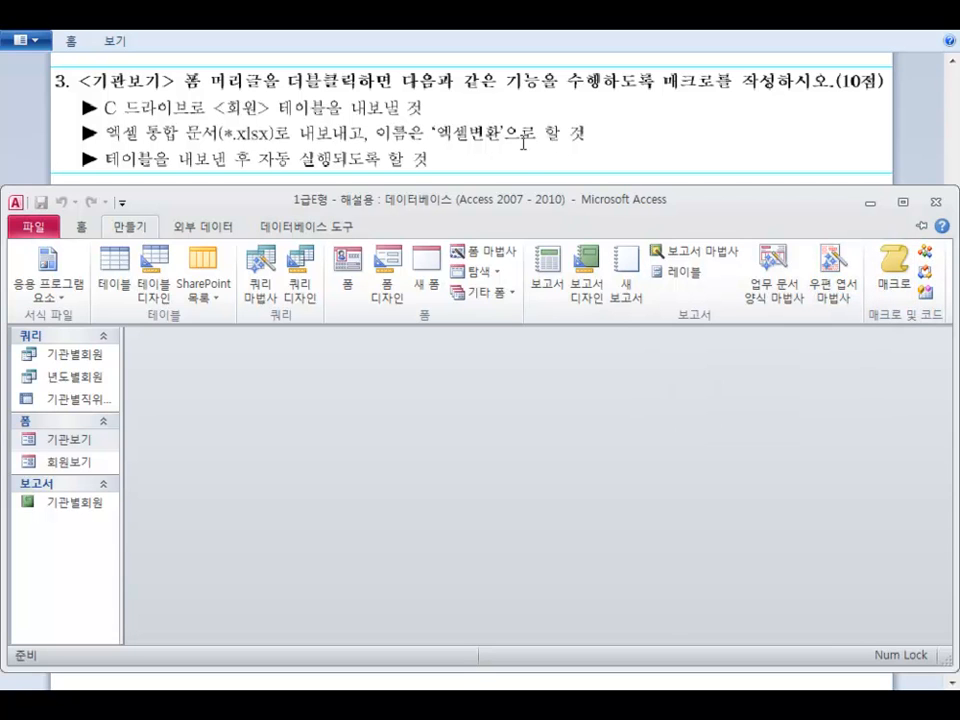
click(367, 378)
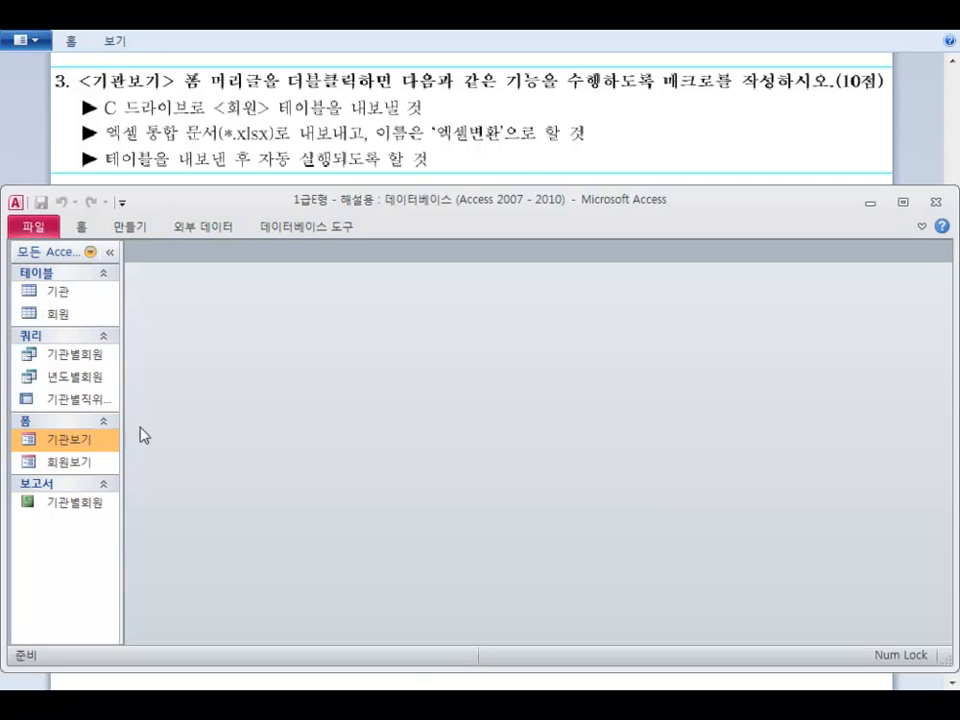
double_click(60, 442)
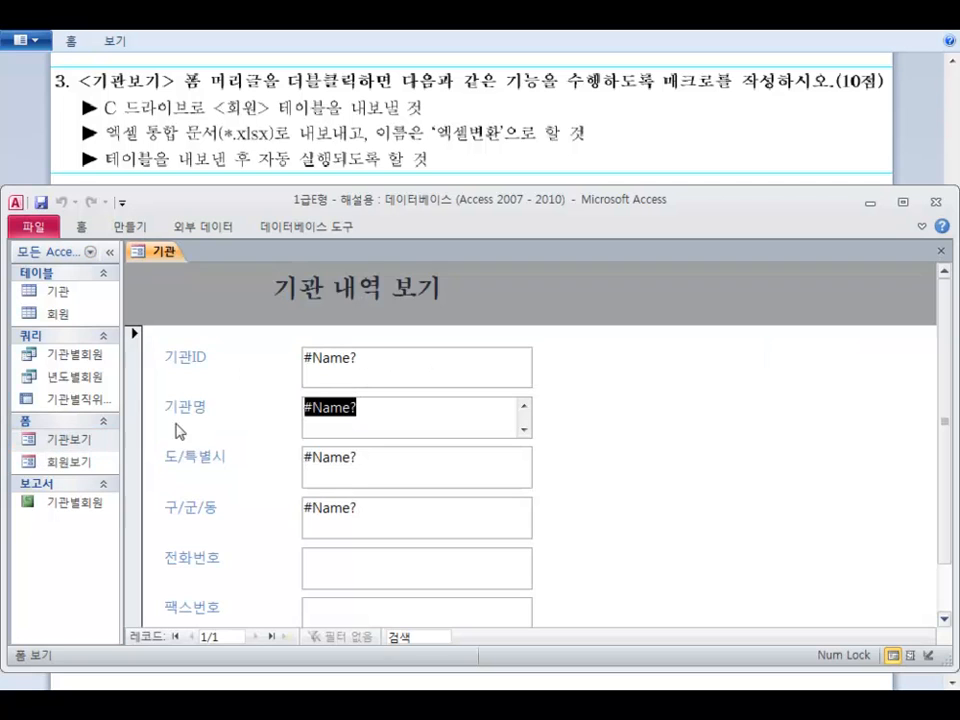
click(163, 256)
right_click(155, 253)
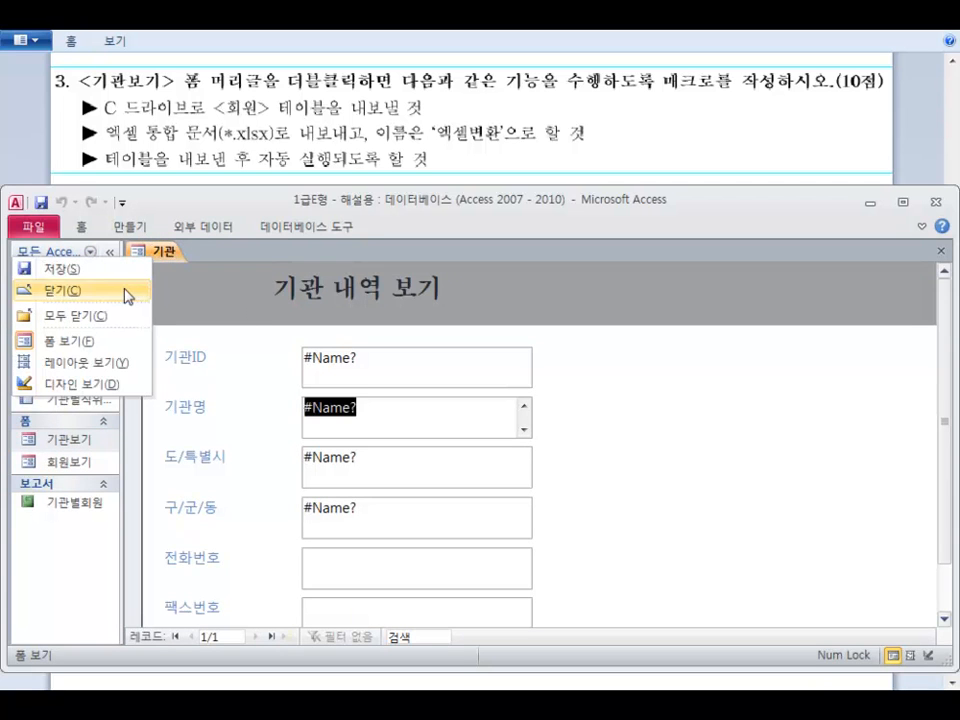
click(100, 384)
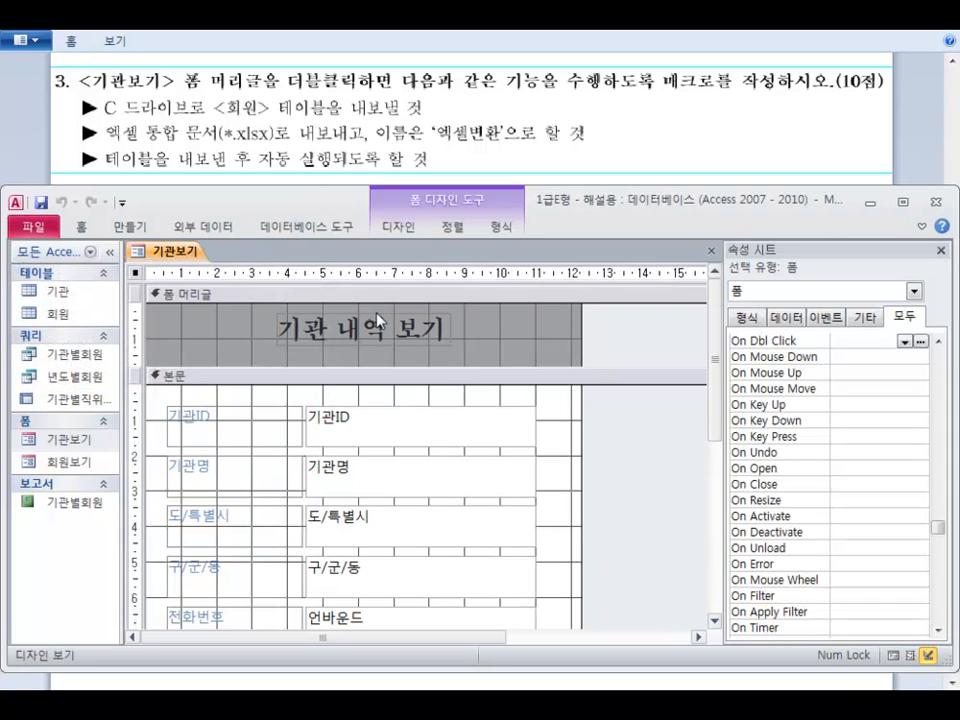
Step: Remove the embedded macro from the On Dbl Click event of the 폼 머리글 section
click(489, 294)
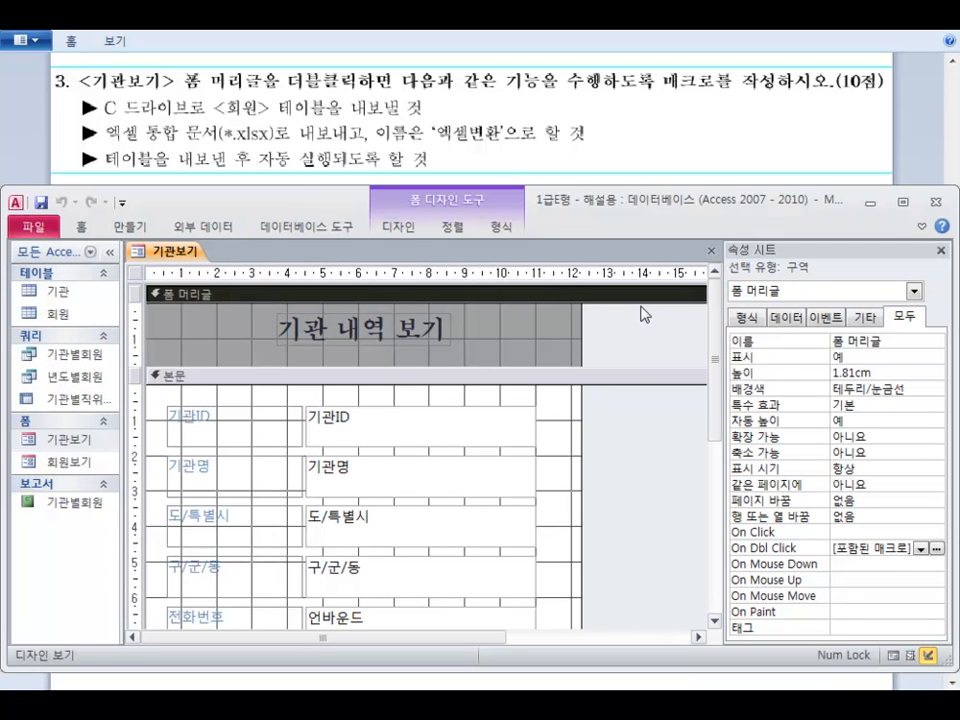
click(825, 317)
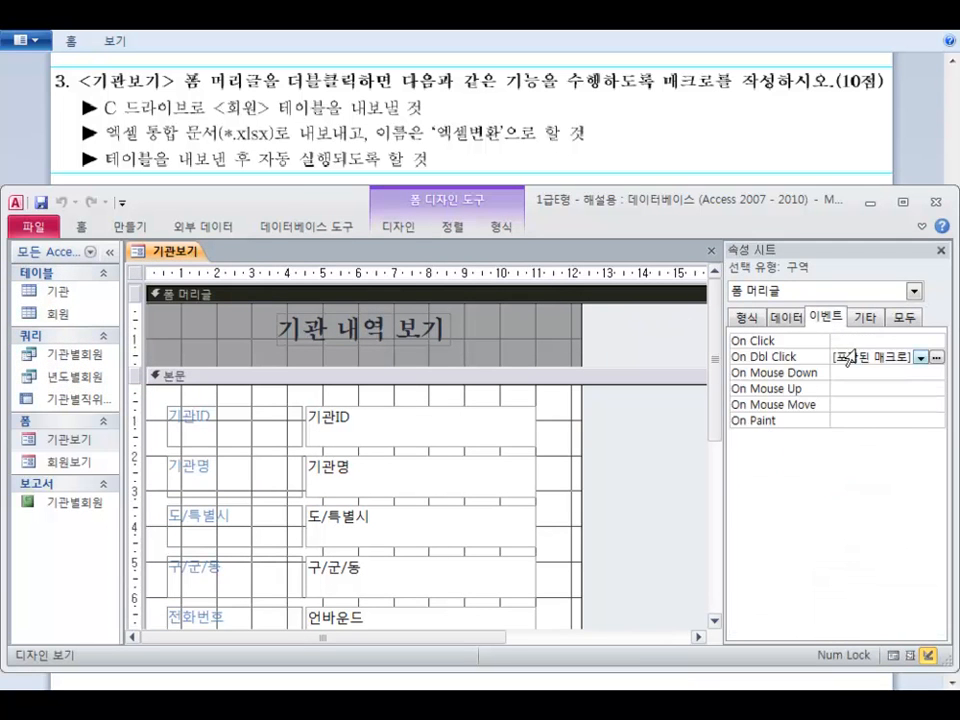
click(836, 356)
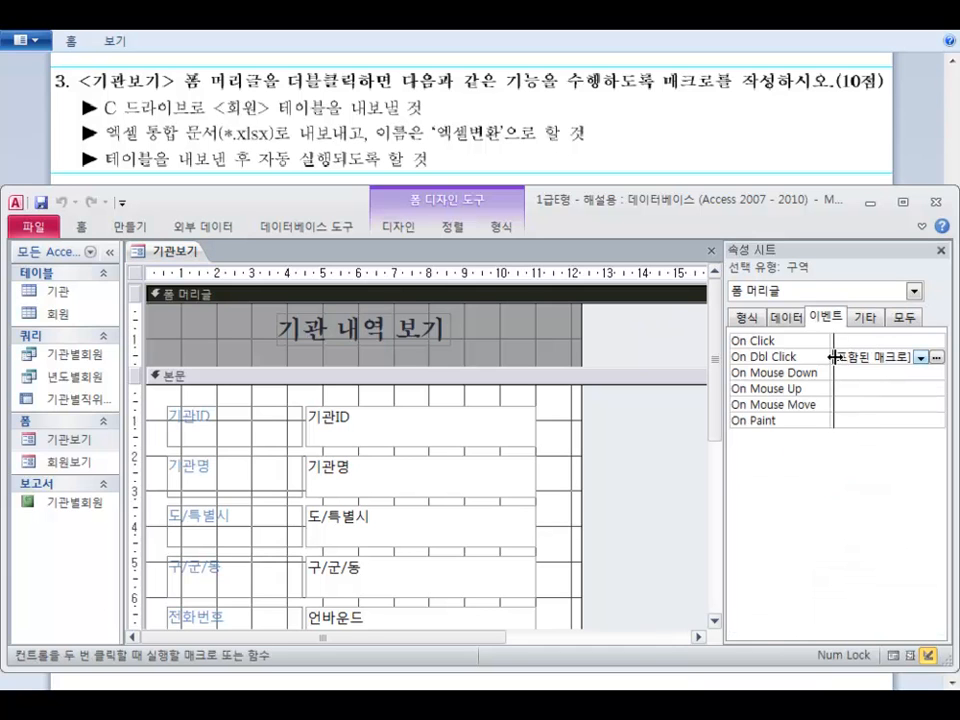
click(830, 357)
key(Delete)
click(873, 375)
click(878, 358)
Step: Start a new macro for the form header's On Dbl Click event using 매크로 작성기
click(937, 359)
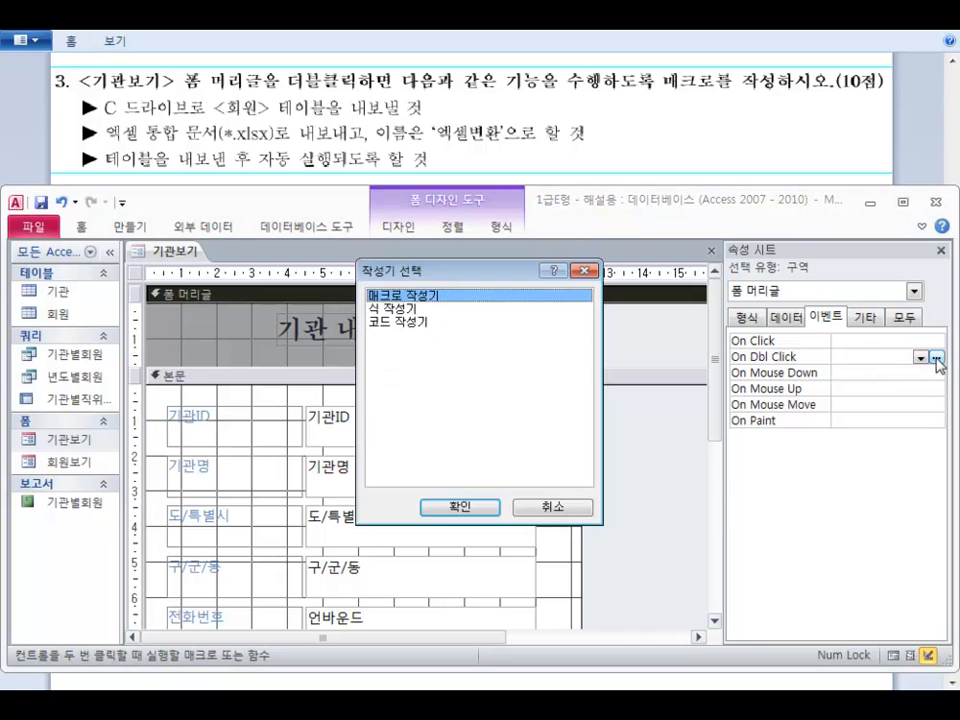
click(475, 325)
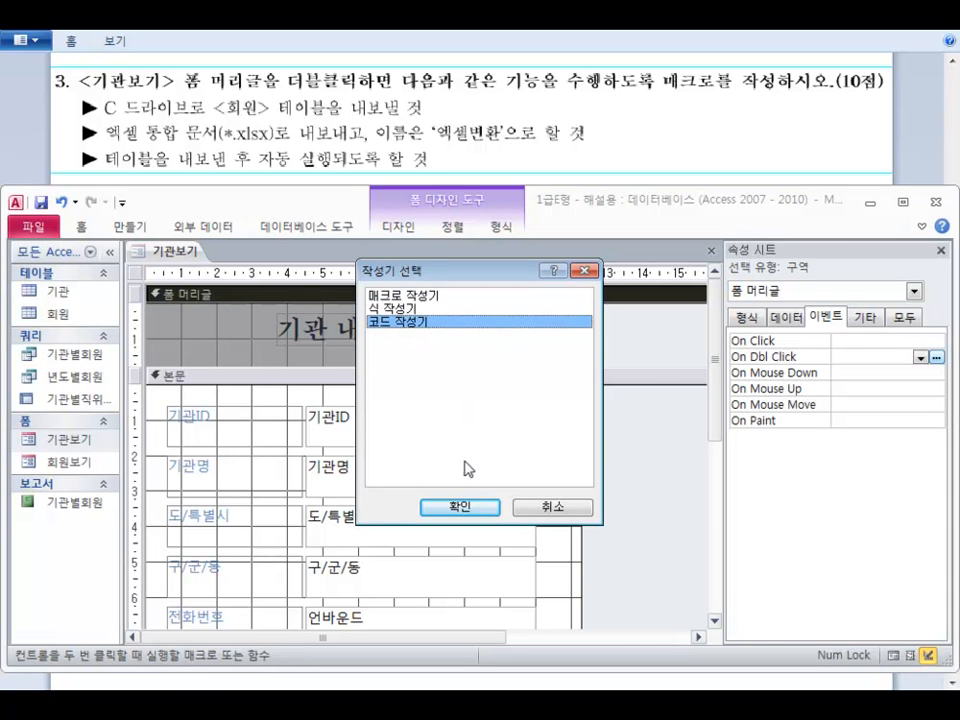
click(428, 296)
click(430, 322)
click(430, 298)
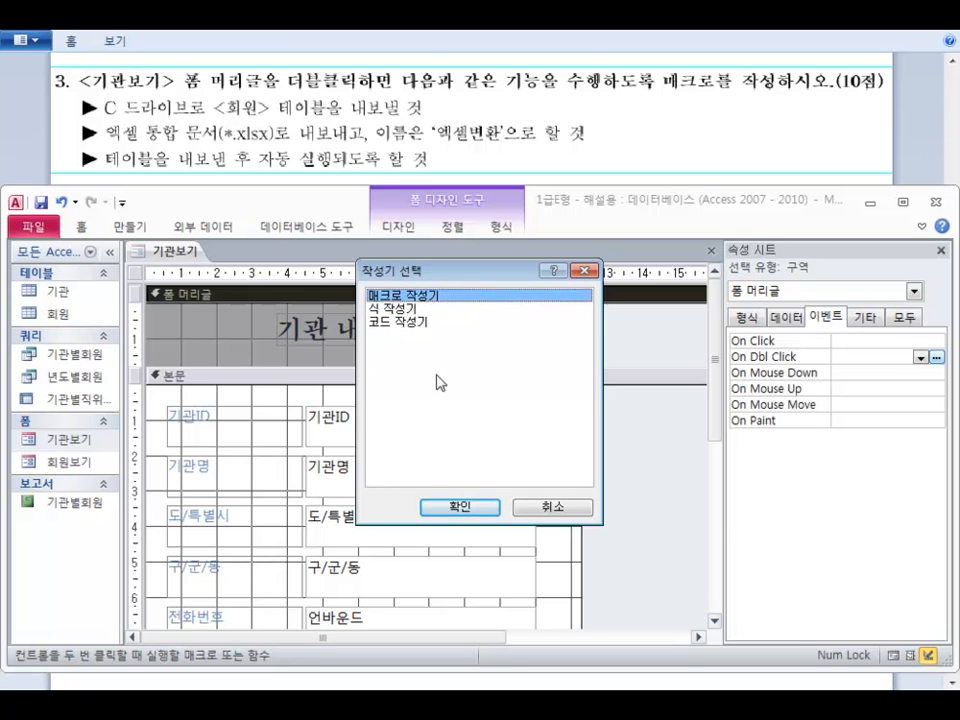
click(460, 507)
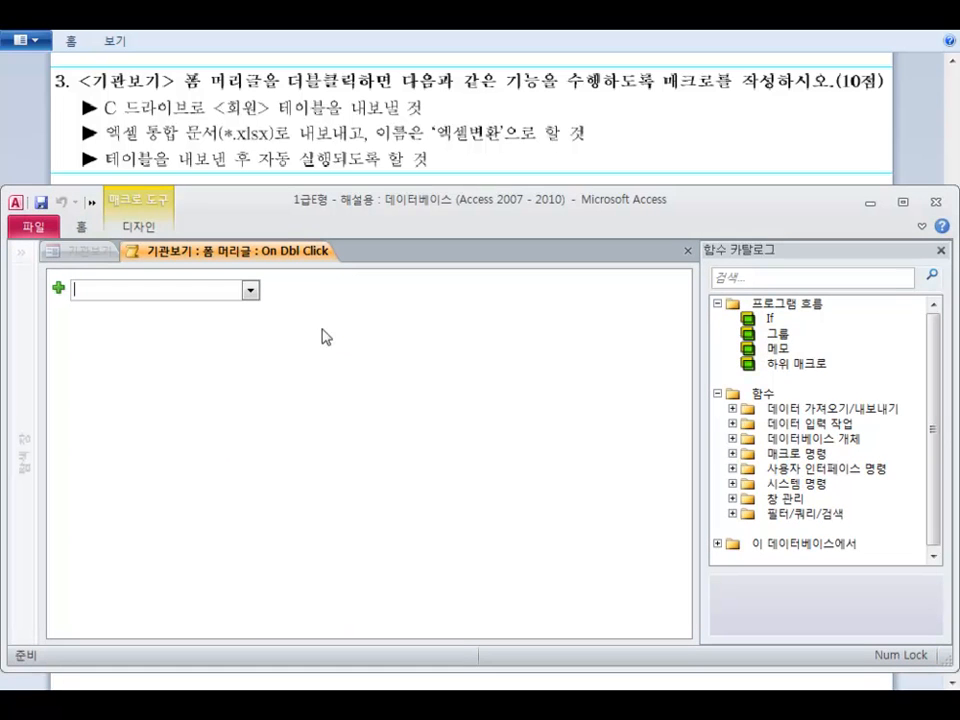
Step: Add the OutputTo (ExportWithFormatting) action to the form header's double-click macro
text(ㅐㅕㅅ)
key(BackSpace)
key(BackSpace)
key(BackSpace)
text(outputto)
key(Return)
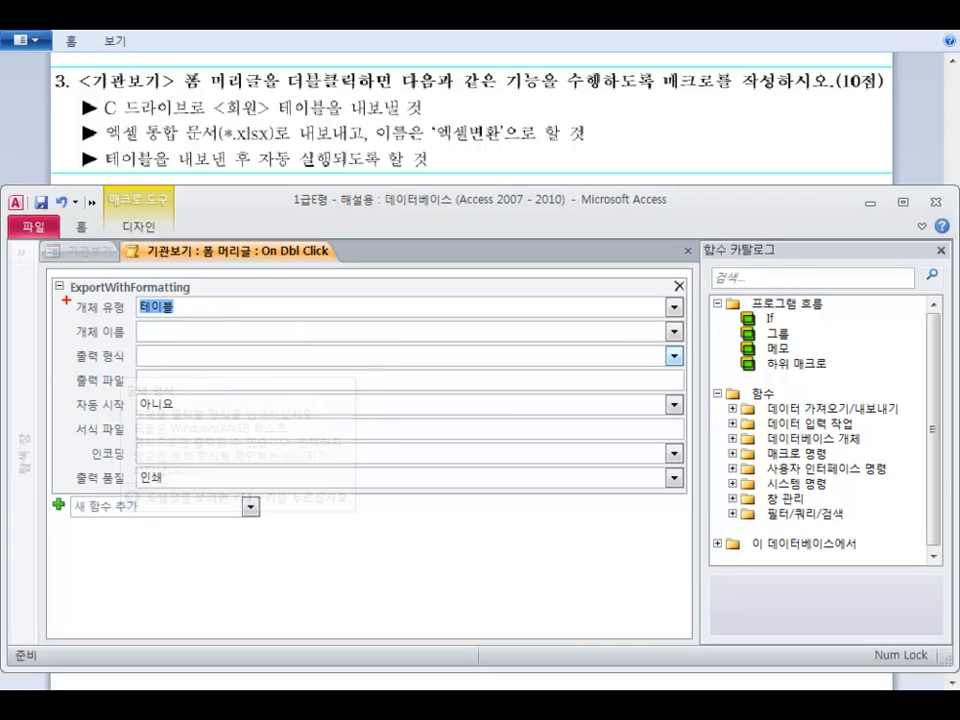
drag(66, 296, 187, 292)
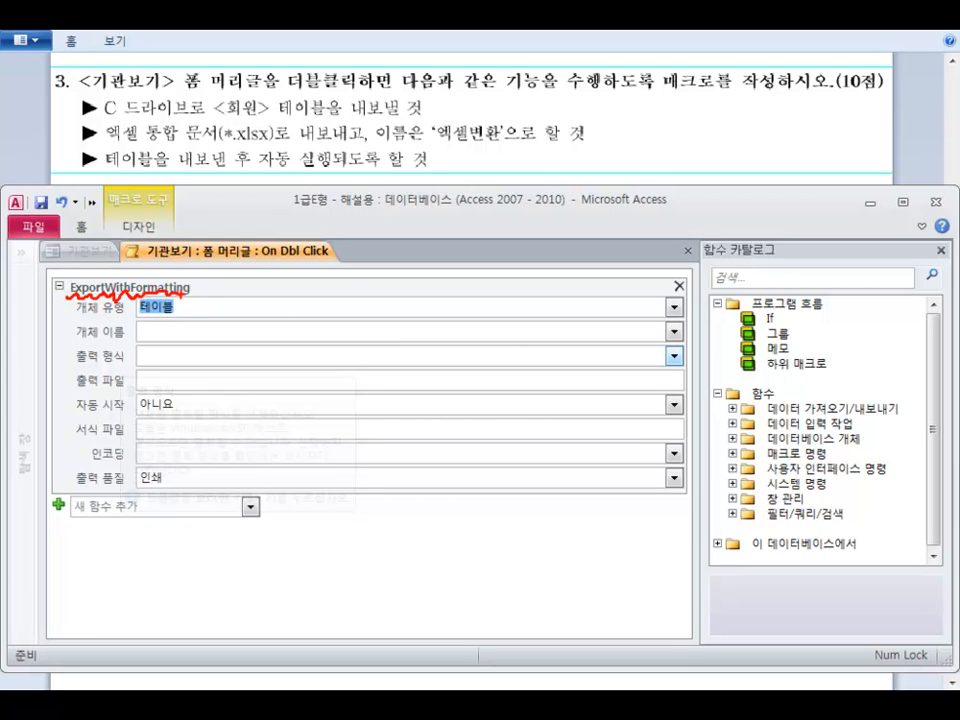
drag(67, 272, 89, 264)
mouse_move(232, 274)
mouse_down()
mouse_move(268, 279)
mouse_move(283, 300)
mouse_move(322, 270)
mouse_move(416, 281)
mouse_up()
drag(407, 291, 416, 290)
mouse_move(419, 268)
mouse_down()
mouse_move(418, 305)
mouse_move(440, 281)
mouse_move(484, 274)
mouse_up()
drag(488, 271, 489, 272)
drag(378, 286, 494, 291)
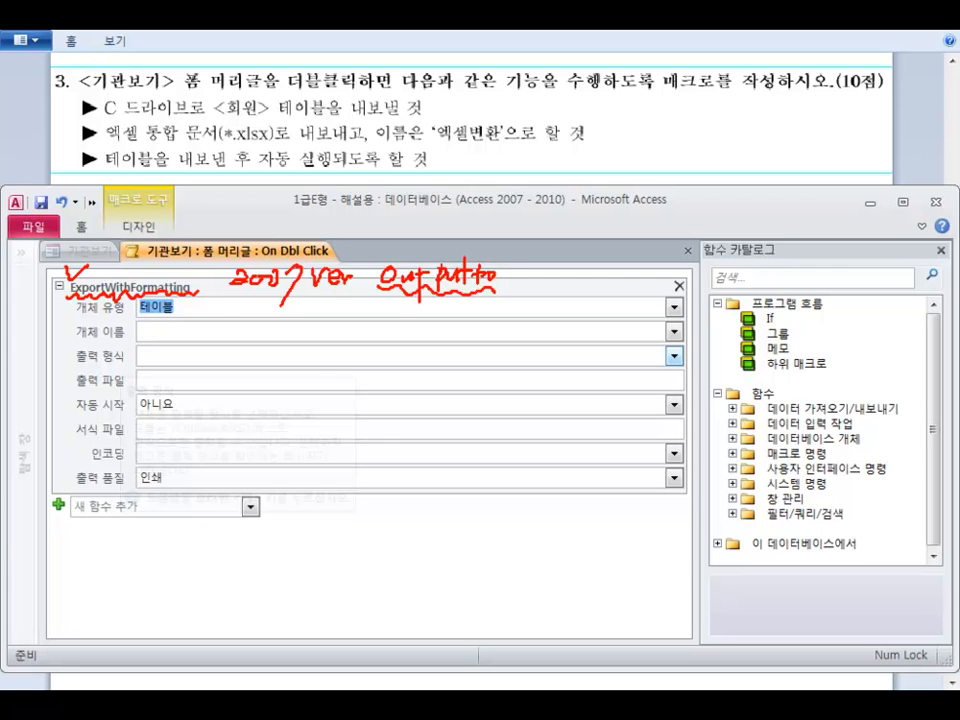
key(Escape)
Step: Set the export action's 개체 이름 to 회원 and its 출력 형식 to Excel 통합 문서 (*.xlsx)
click(674, 333)
click(190, 370)
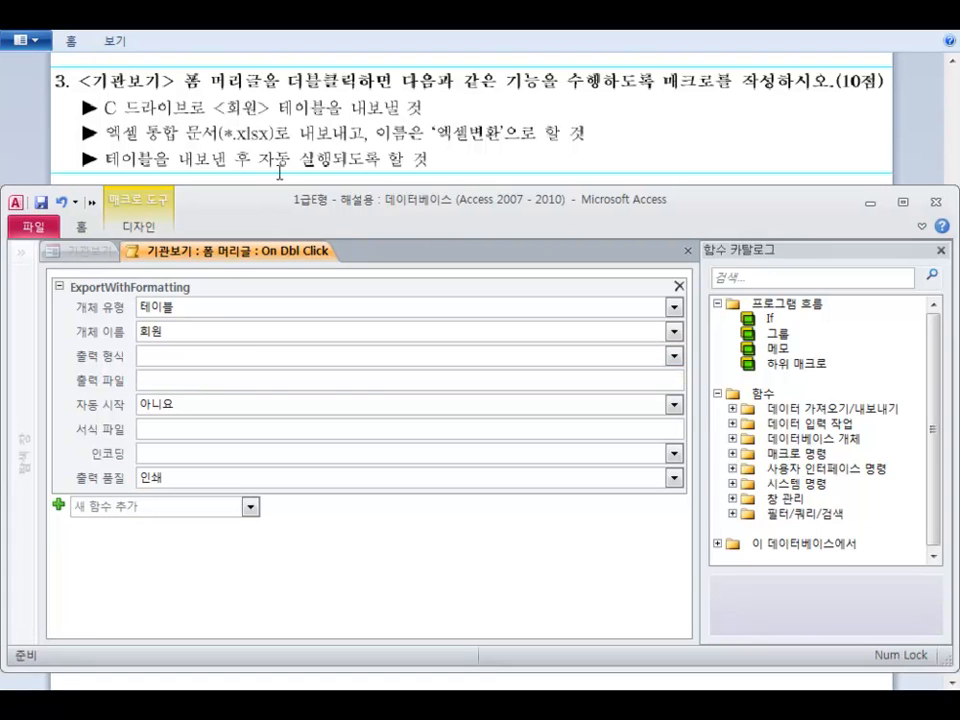
click(674, 356)
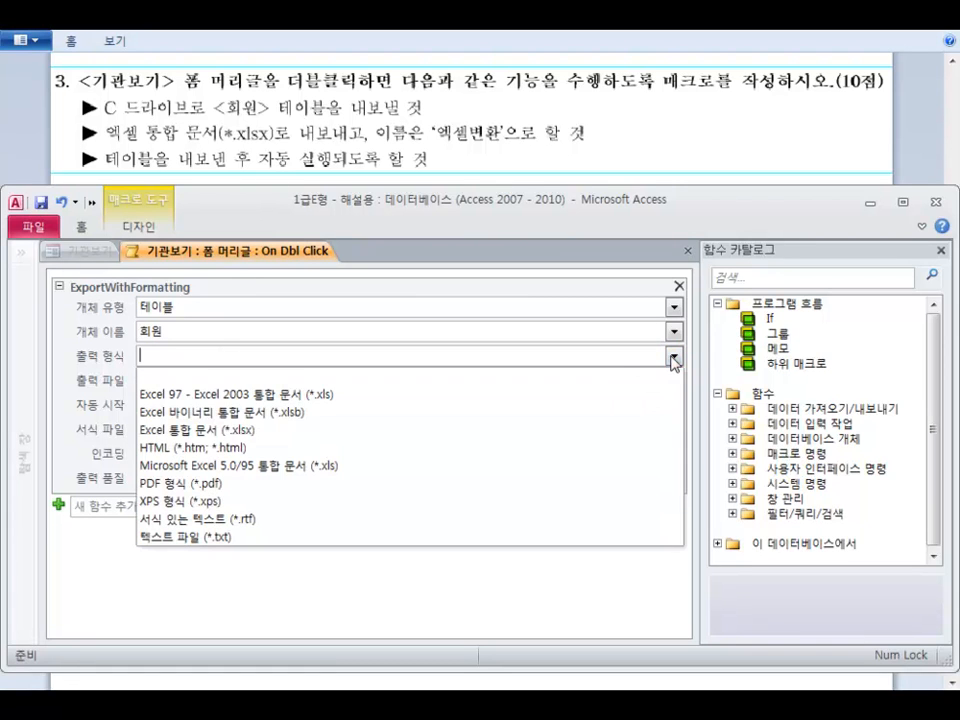
click(277, 437)
click(250, 380)
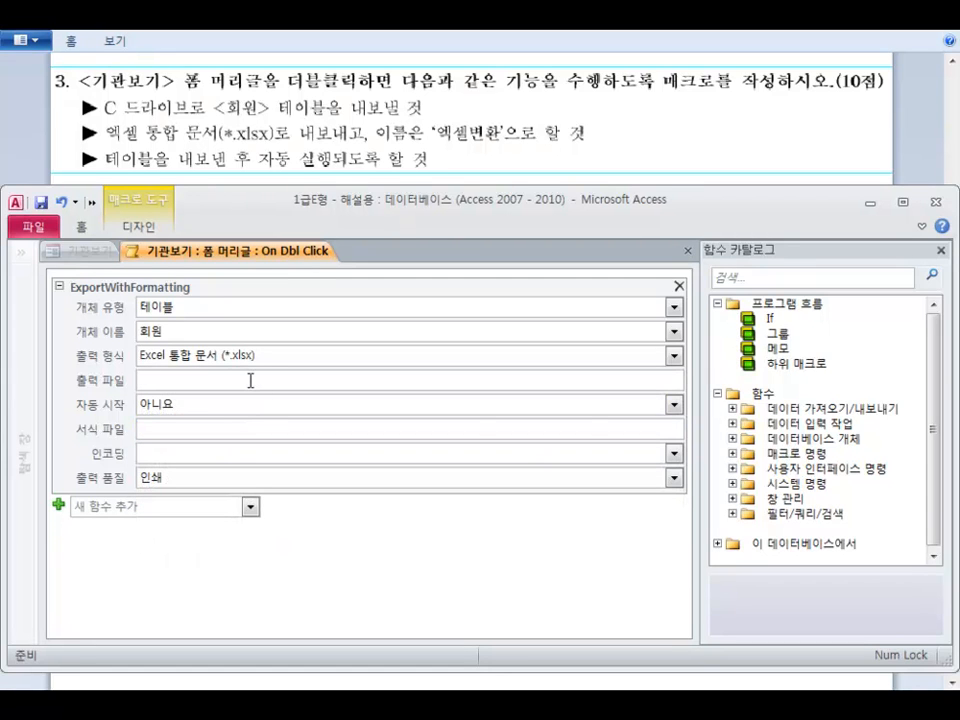
Step: Set the export action's 자동 시작 argument to 예
click(674, 404)
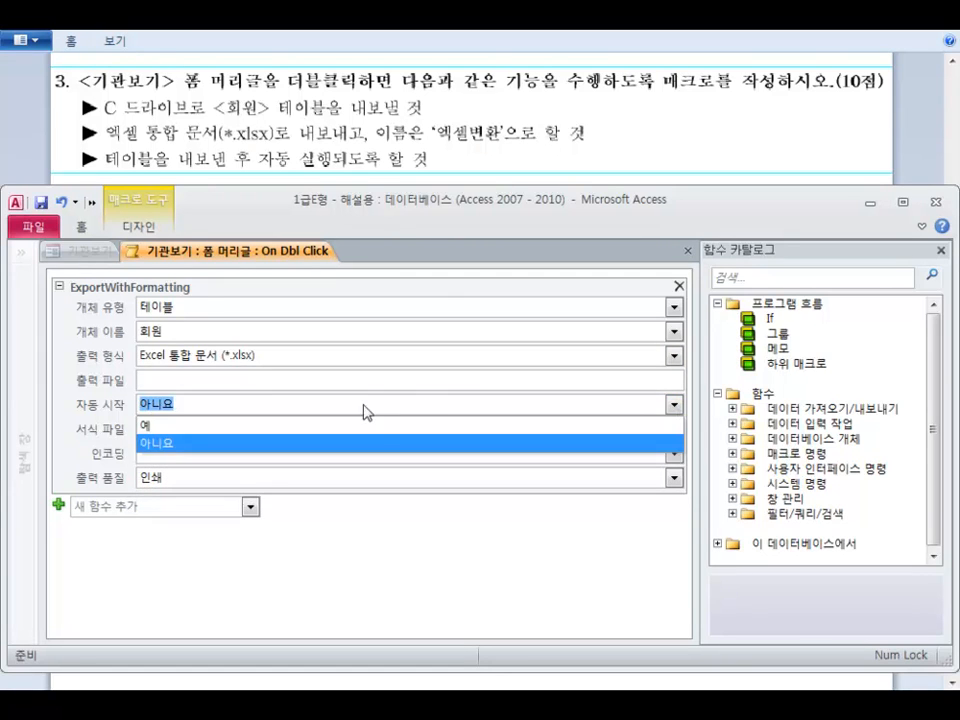
click(315, 427)
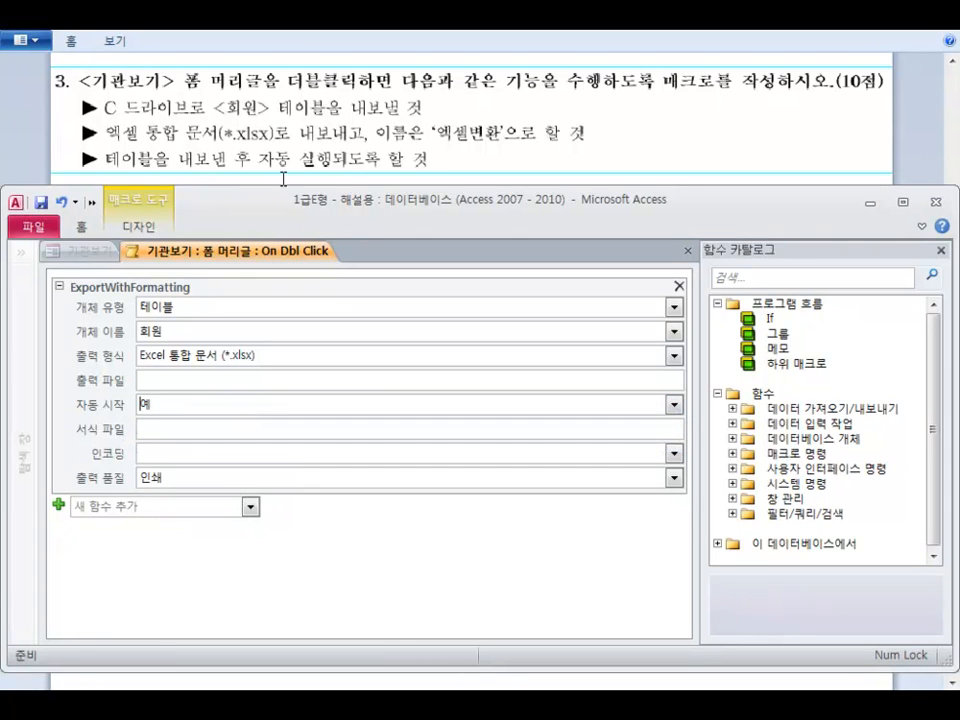
click(201, 380)
drag(109, 127, 190, 116)
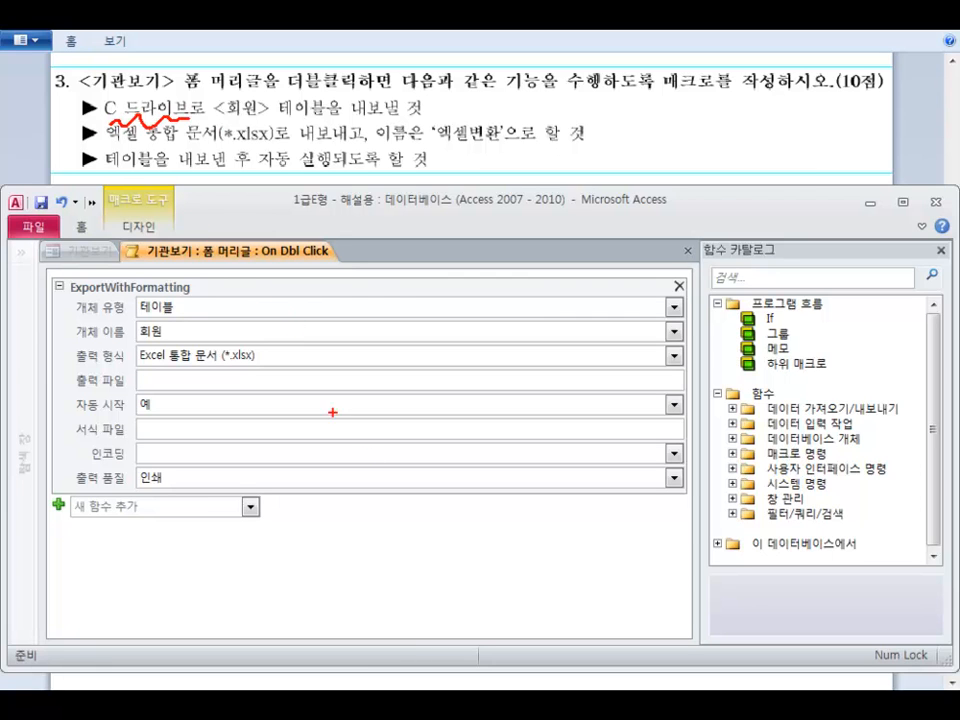
drag(396, 448, 402, 465)
mouse_move(432, 447)
mouse_down()
mouse_move(445, 466)
mouse_move(455, 447)
mouse_up()
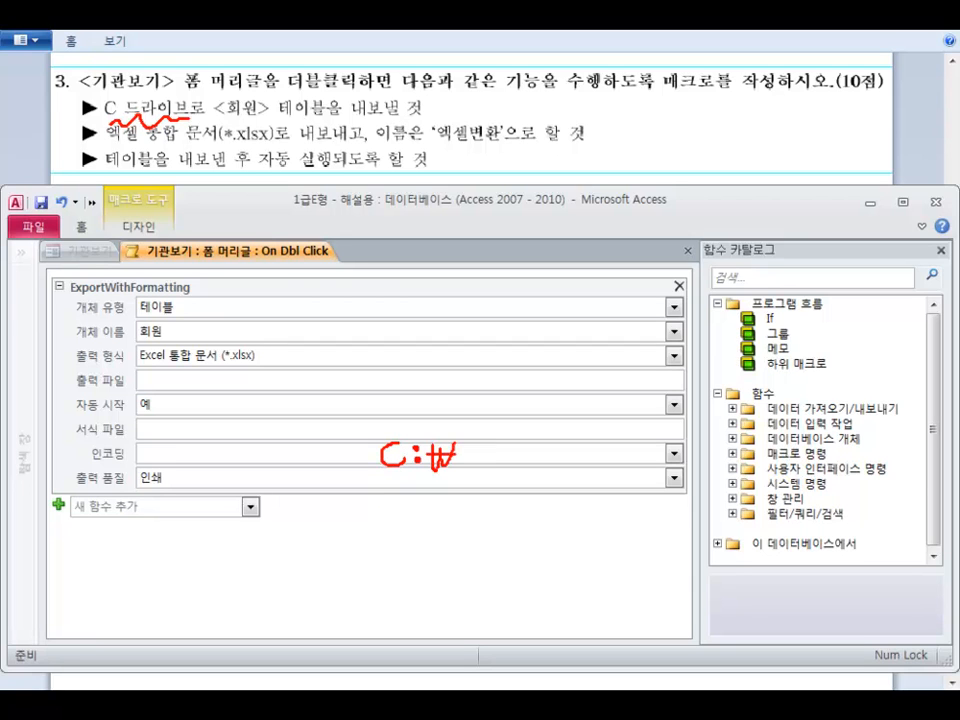
mouse_move(377, 478)
mouse_down()
mouse_move(452, 481)
mouse_move(398, 514)
mouse_move(455, 518)
mouse_move(394, 538)
mouse_up()
drag(469, 433, 484, 430)
mouse_move(425, 350)
mouse_down()
mouse_move(421, 368)
mouse_move(455, 369)
mouse_move(466, 350)
mouse_up()
click(437, 355)
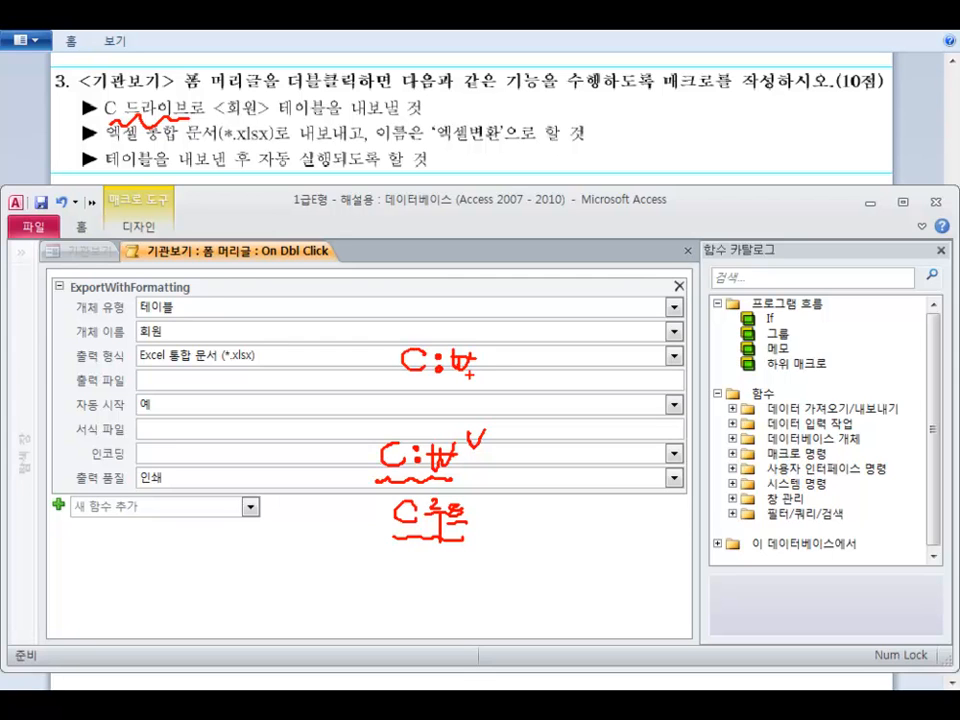
mouse_move(485, 346)
mouse_down()
mouse_move(483, 371)
mouse_move(507, 369)
mouse_up()
mouse_move(508, 357)
mouse_down()
mouse_move(520, 372)
mouse_move(546, 350)
mouse_move(574, 372)
mouse_move(664, 368)
mouse_up()
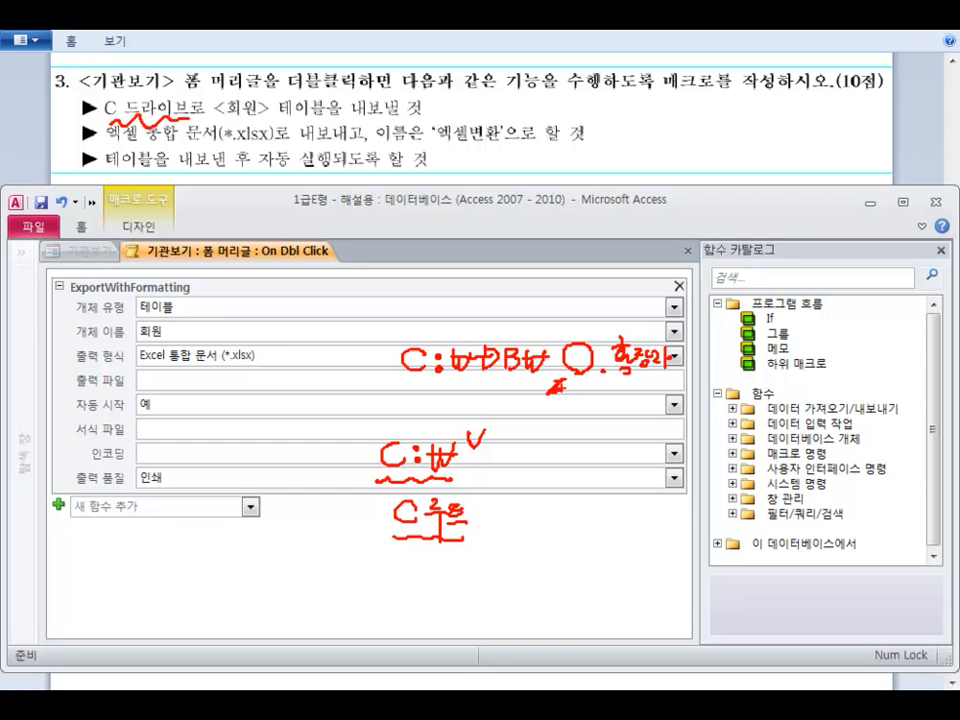
mouse_move(568, 376)
mouse_down()
mouse_move(576, 395)
mouse_move(560, 415)
mouse_move(592, 418)
mouse_move(632, 380)
mouse_move(672, 375)
mouse_up()
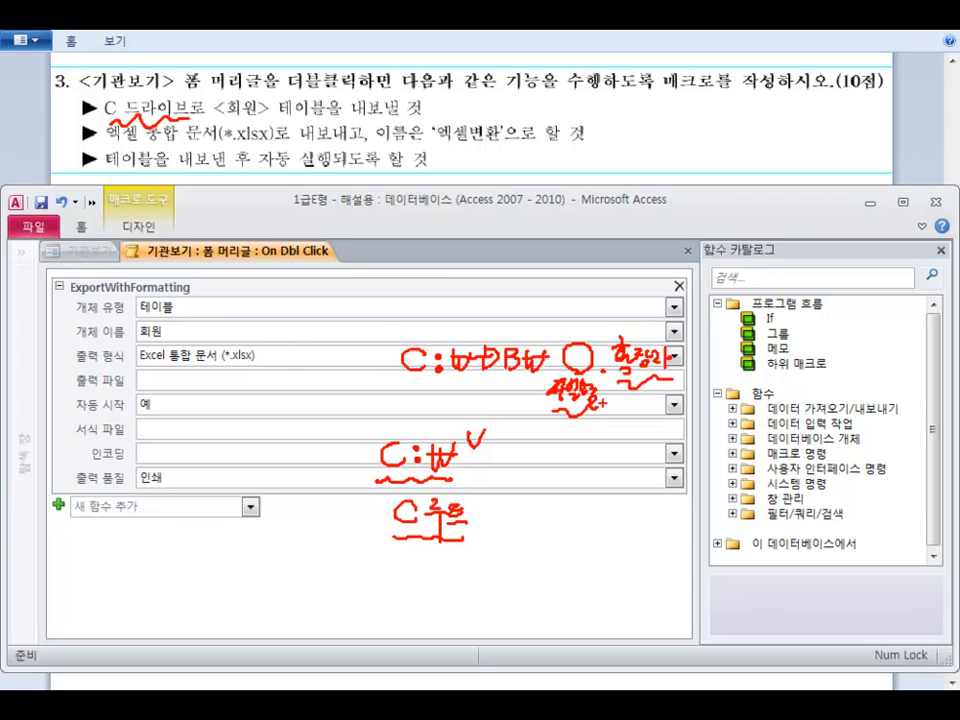
drag(385, 338, 398, 351)
mouse_move(396, 570)
mouse_down()
mouse_move(400, 588)
mouse_move(447, 569)
mouse_move(602, 580)
mouse_move(632, 598)
mouse_up()
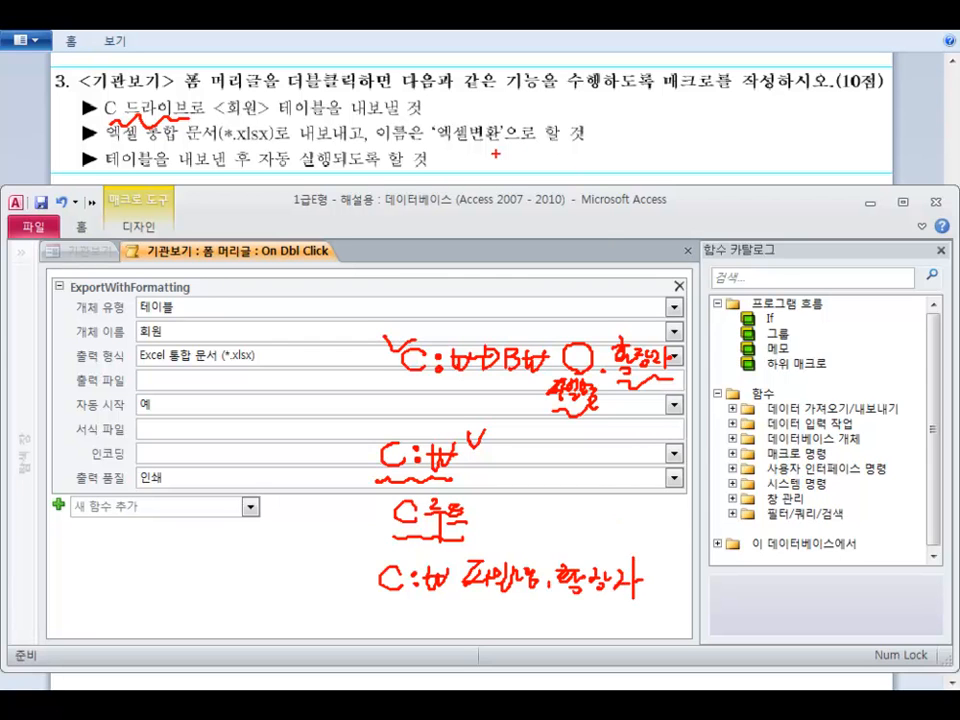
drag(450, 146, 505, 149)
drag(262, 120, 266, 122)
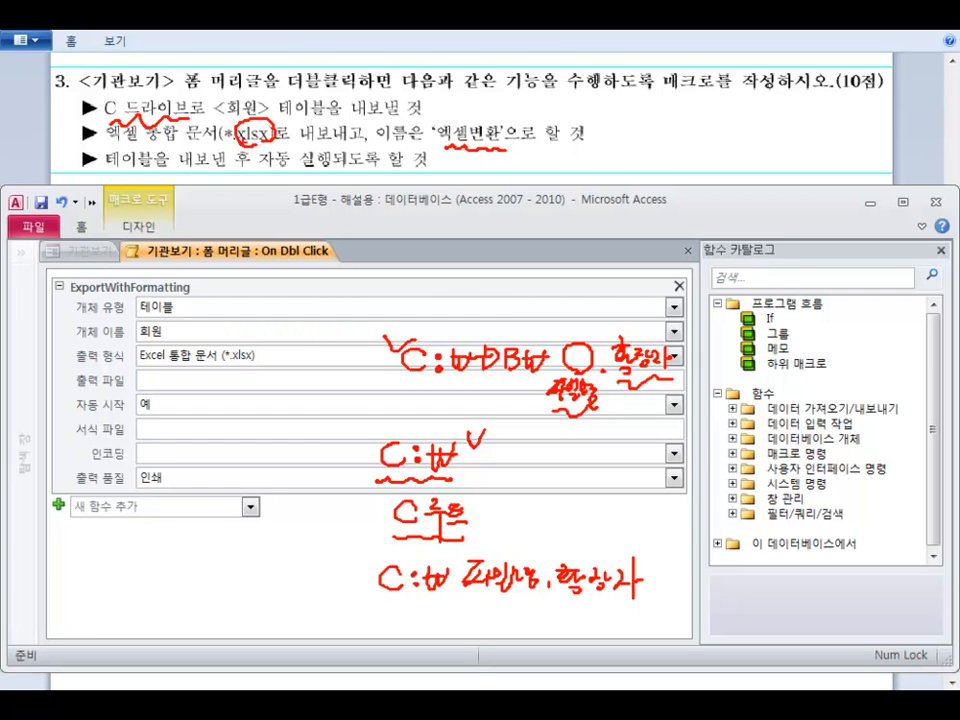
key(Escape)
Step: Set the export action's 출력 파일 to c:\엑셀변환.xlsx
click(181, 380)
text(c)
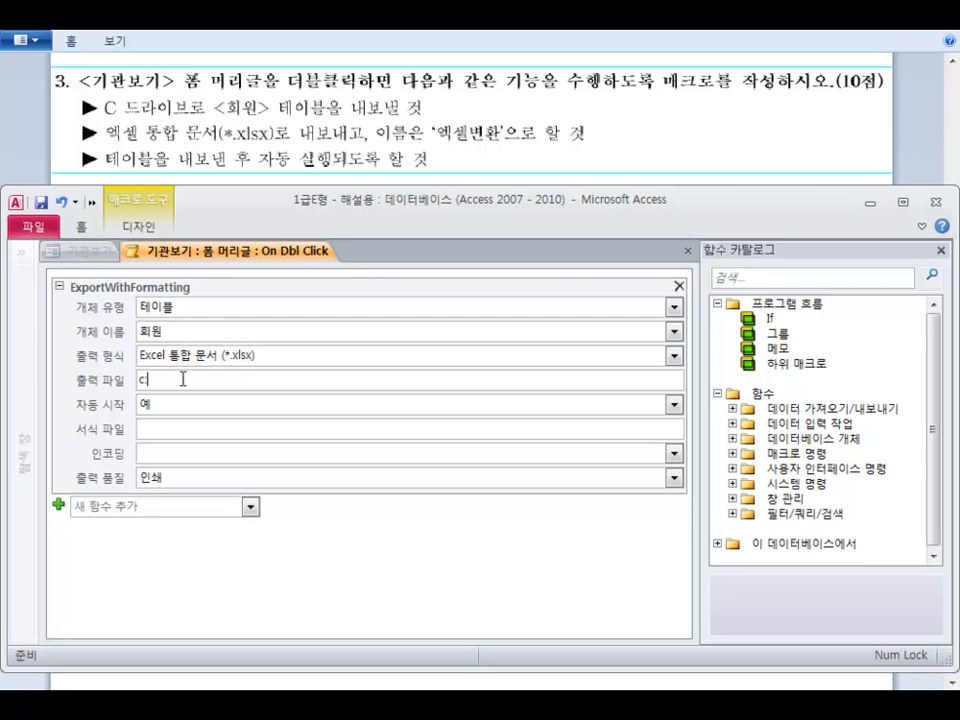
text(:\)
key(shift+F2)
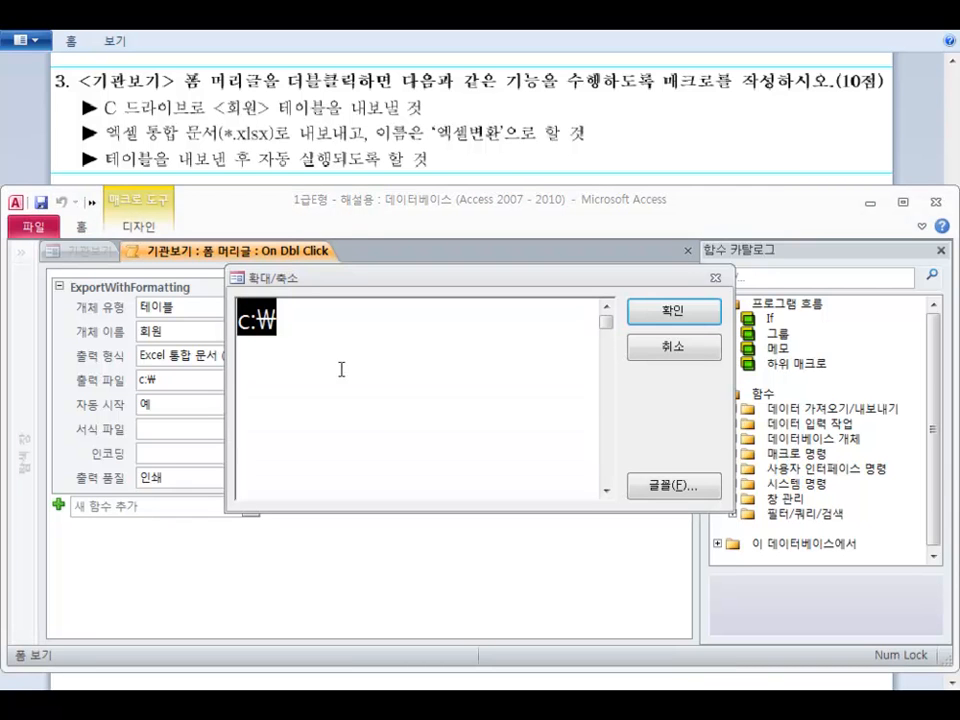
click(327, 340)
text(dp)
key(BackSpace)
key(BackSpace)
key(Hangul)
text(엑셀변환)
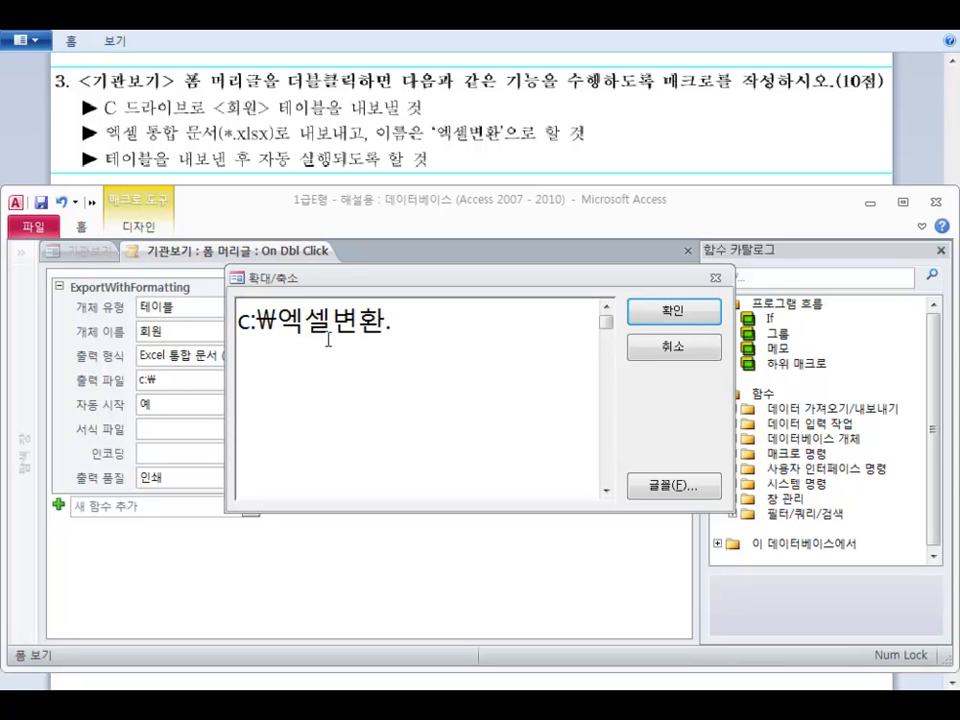
text(.xlsx)
click(660, 312)
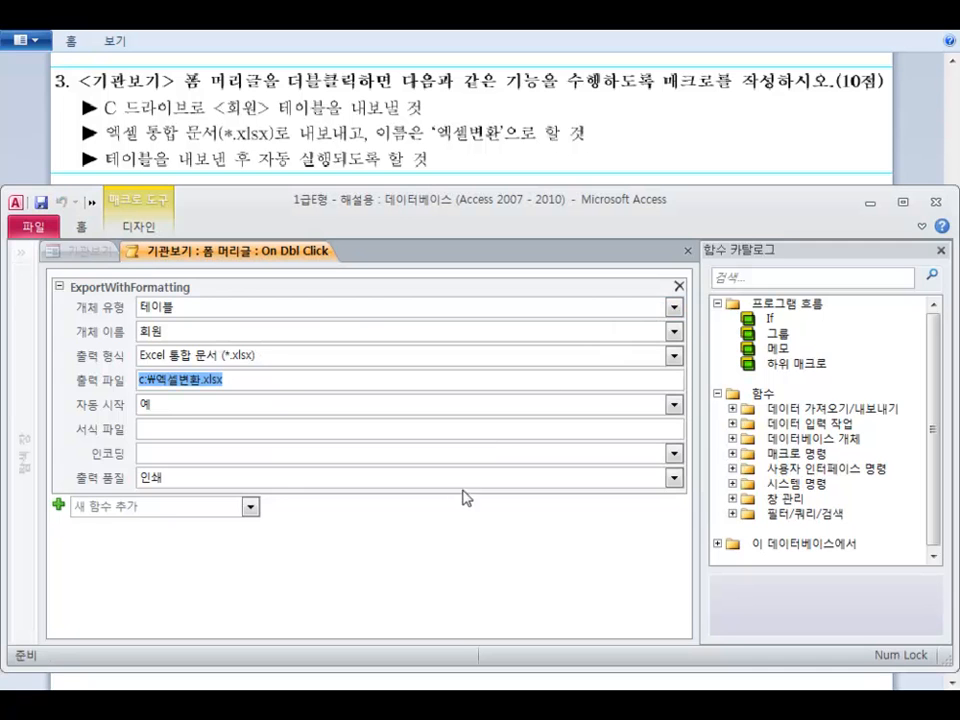
click(457, 538)
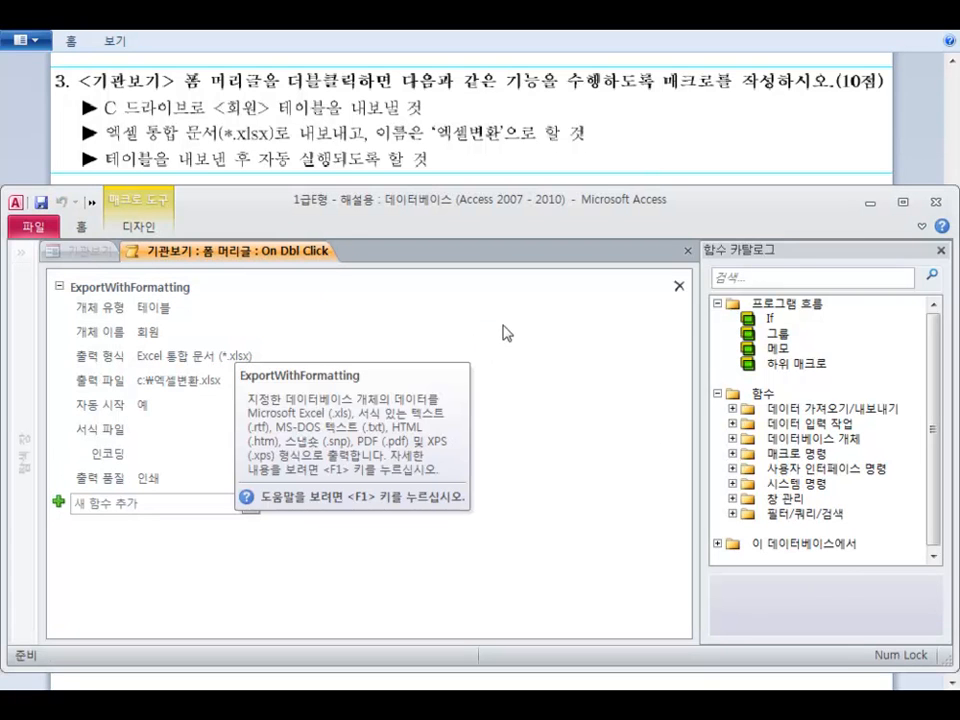
Step: Change the export action's 출력 파일 to c:\DB\엑셀변환.xlsx, and save and close the macro
right_click(197, 382)
click(217, 380)
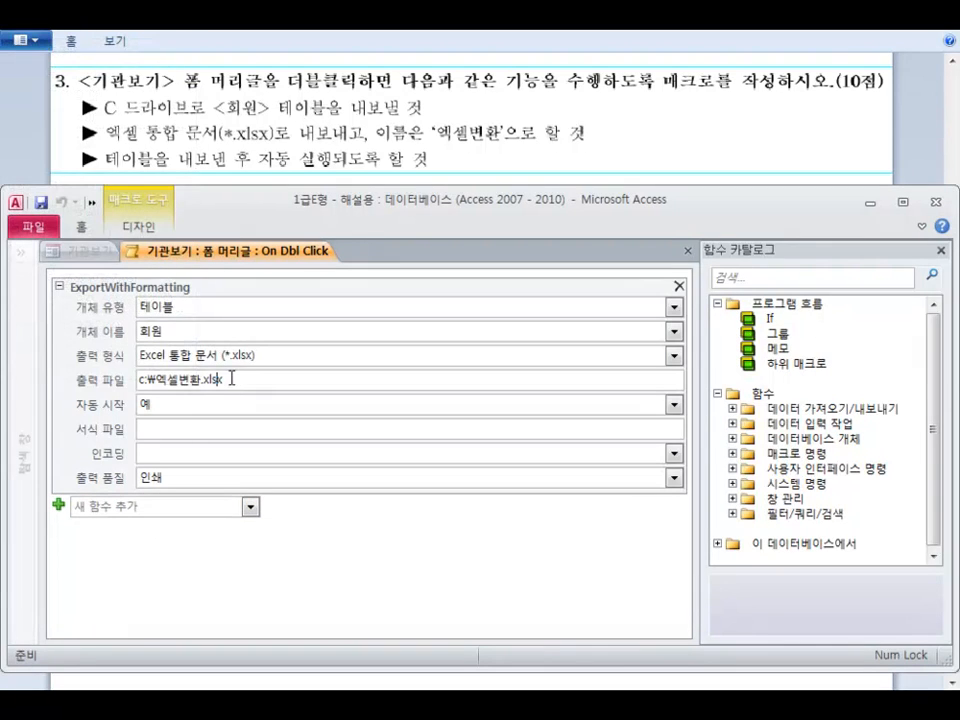
key(shift+F2)
click(278, 335)
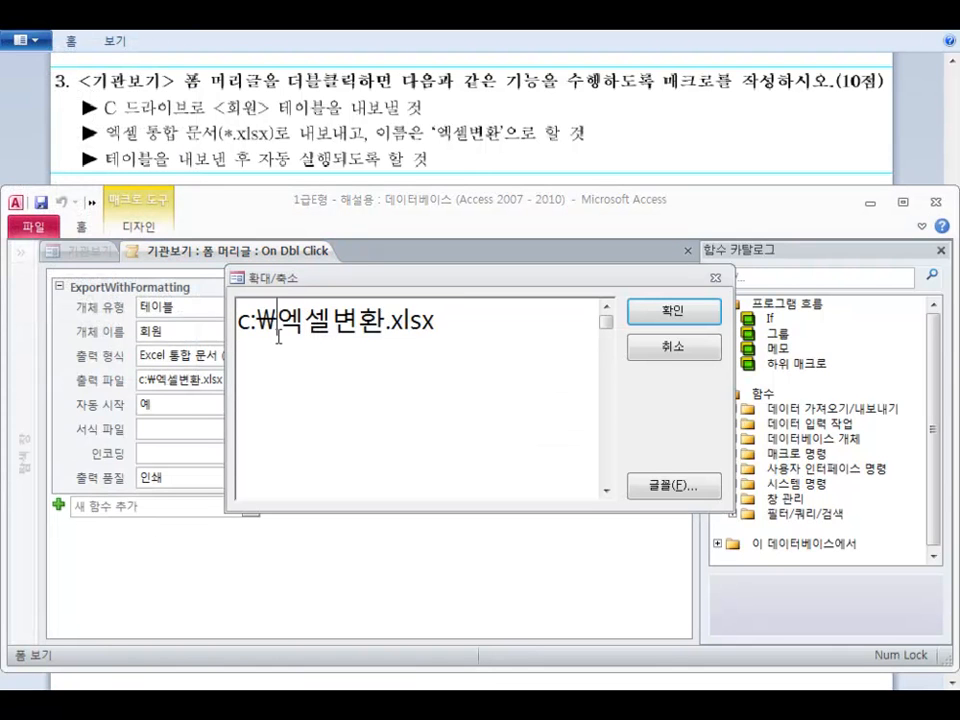
text(ㅇ₩)
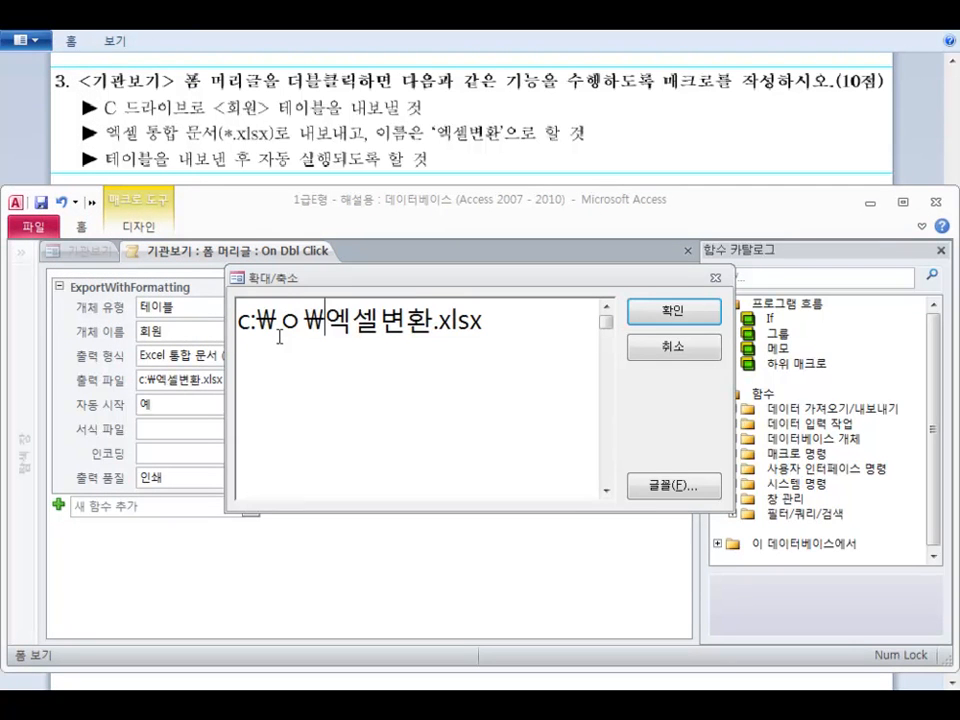
key(BackSpace)
key(BackSpace)
text(DB)
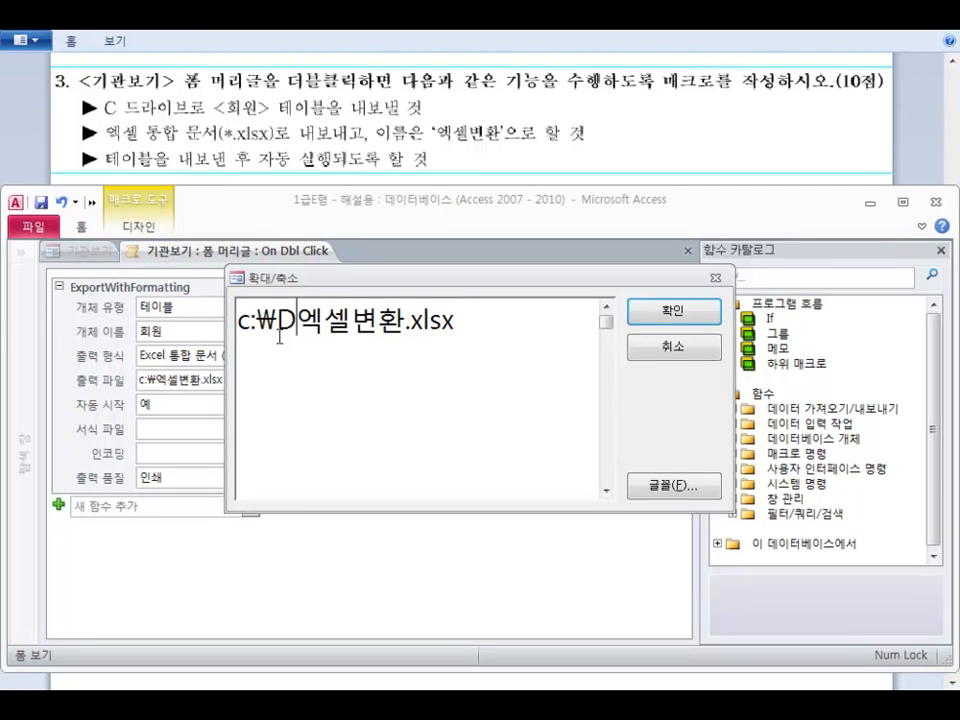
text(\)
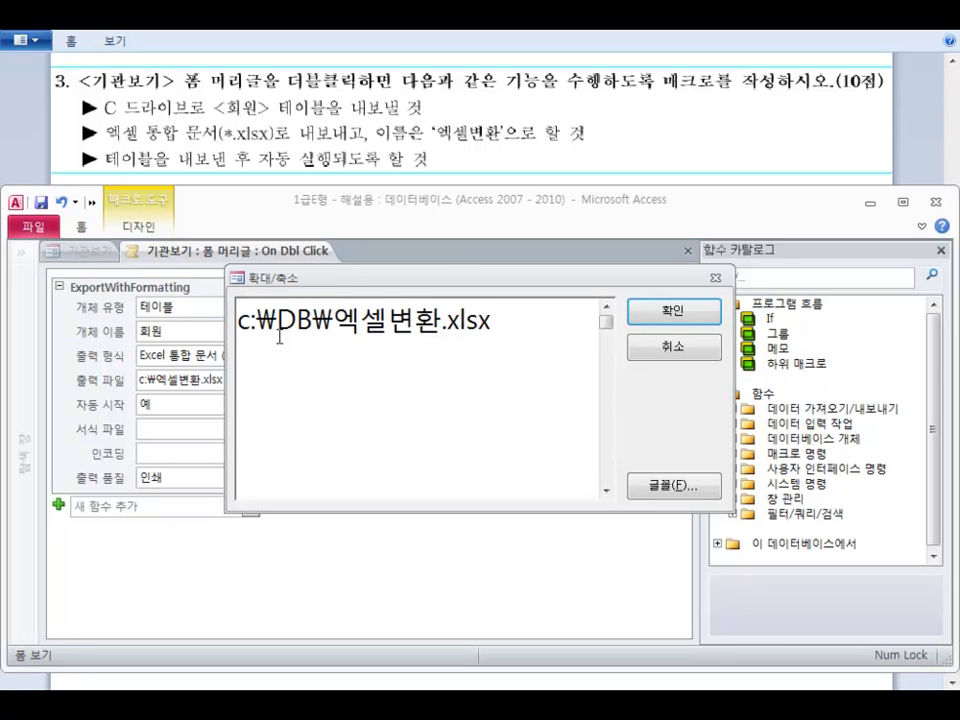
drag(510, 322, 240, 330)
click(334, 329)
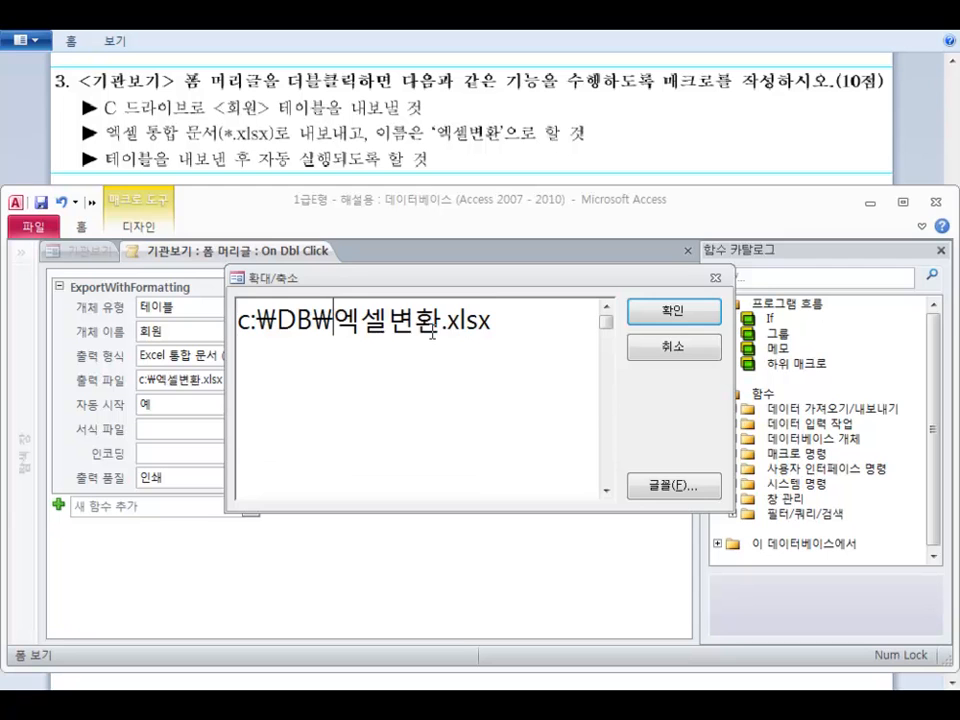
click(631, 318)
click(336, 521)
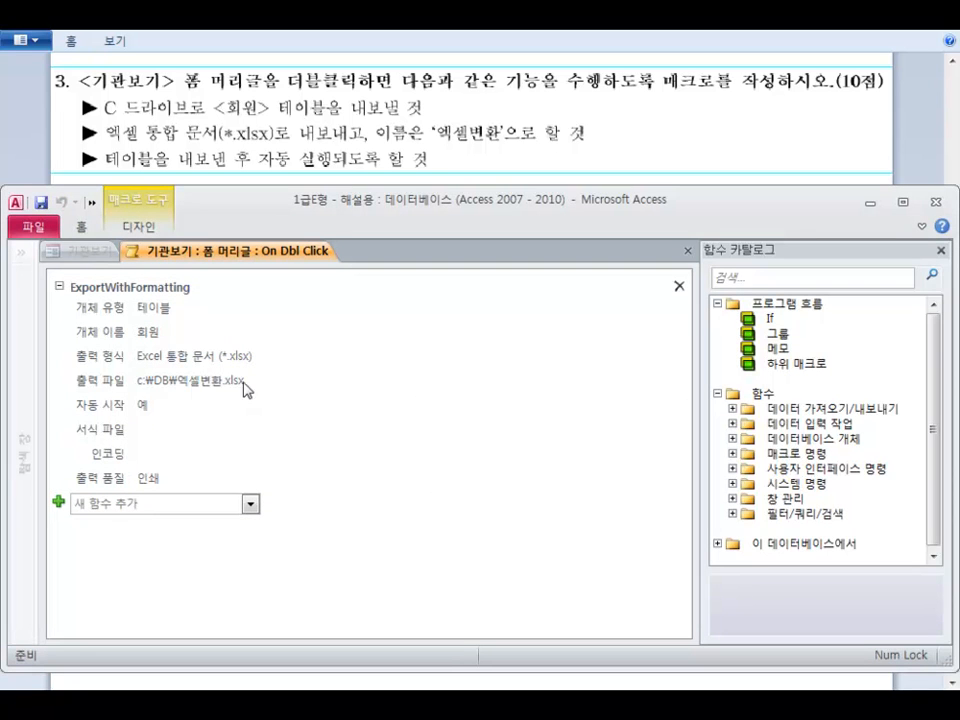
click(685, 250)
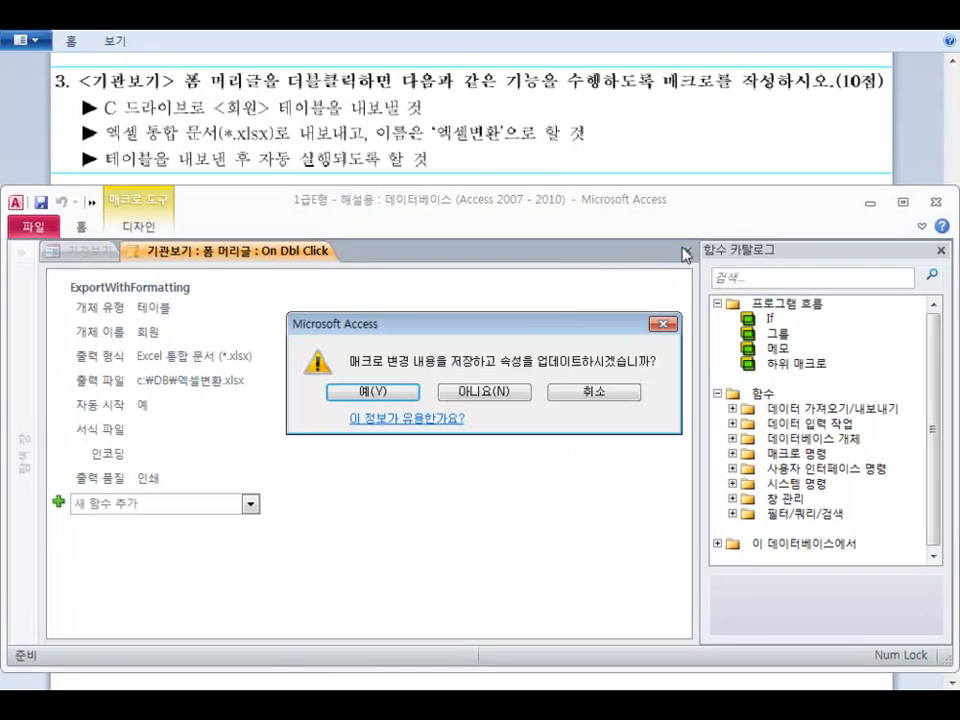
click(386, 343)
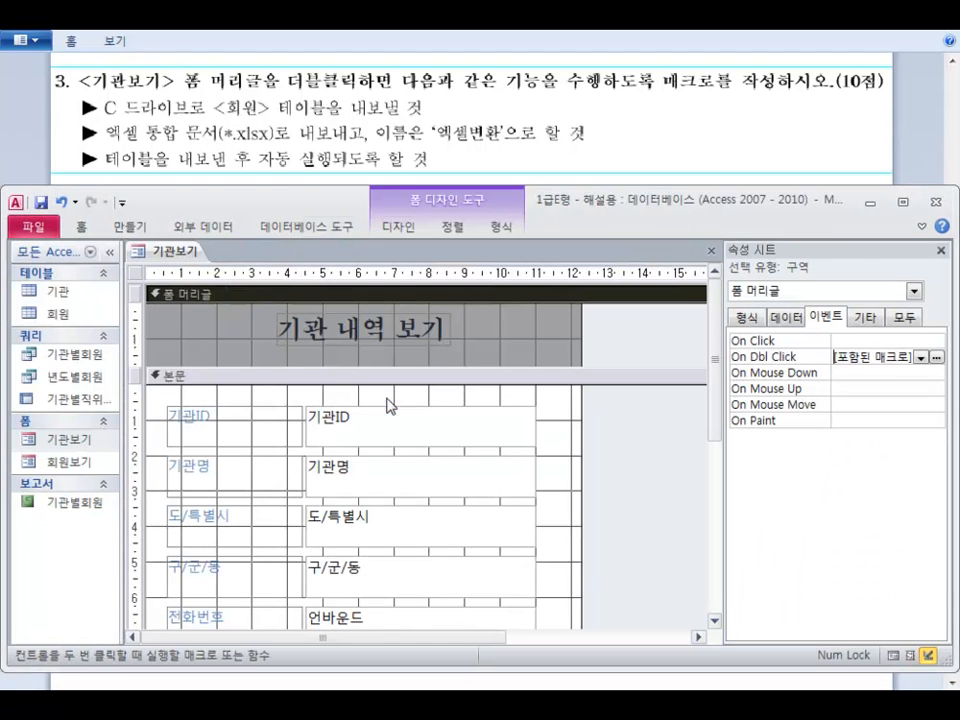
Step: Test the header's double-click export in the 기관보기 form's form view, close the exported workbook, and save and close the form
right_click(179, 252)
click(127, 340)
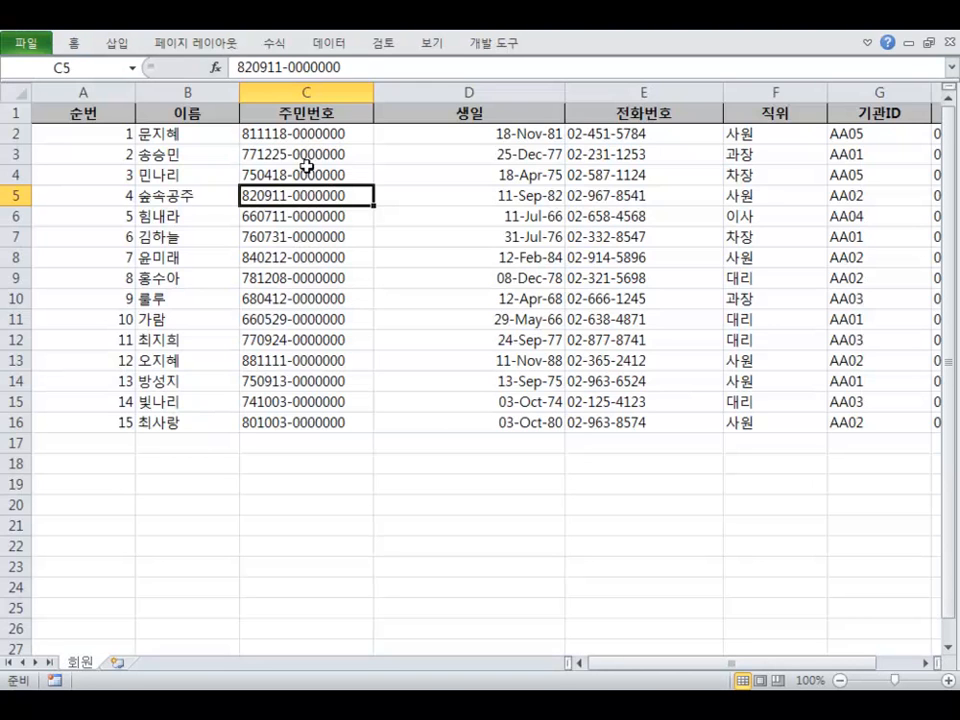
click(940, 22)
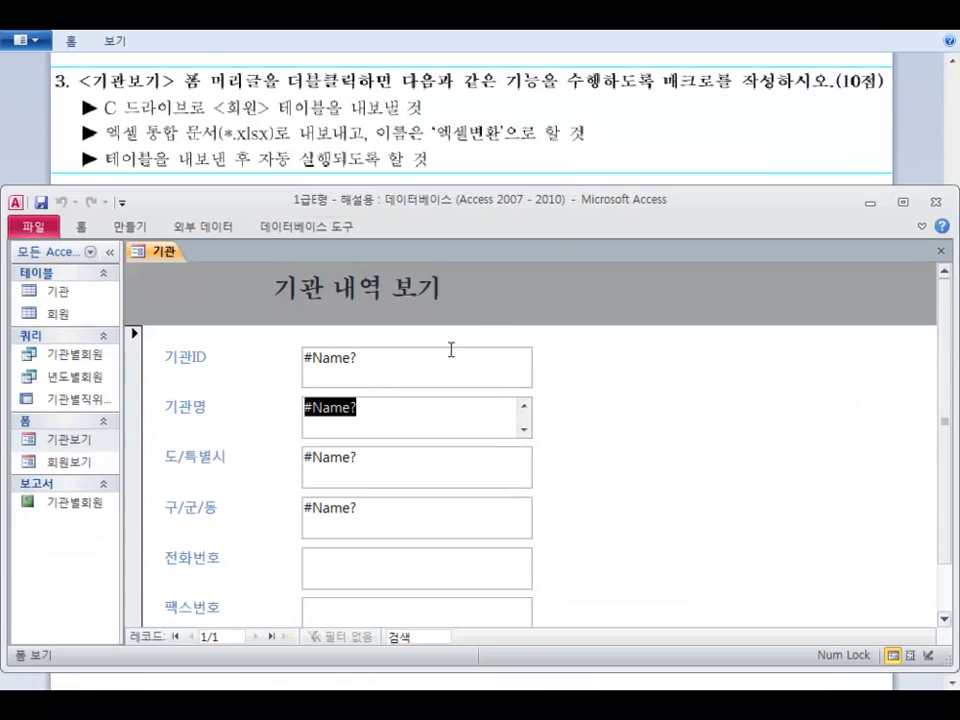
click(941, 253)
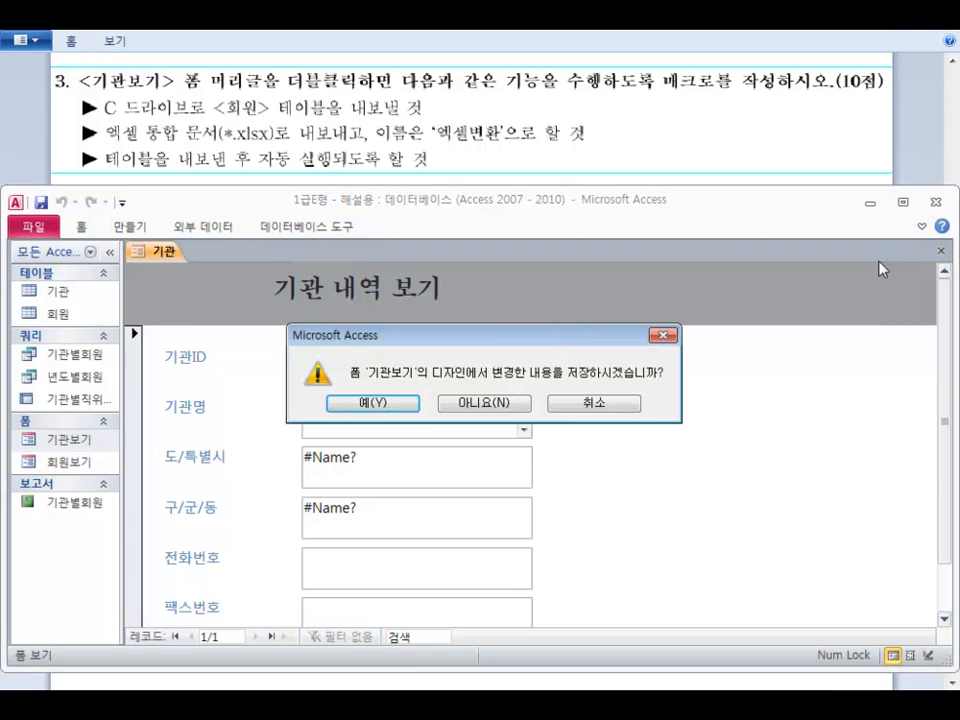
click(416, 404)
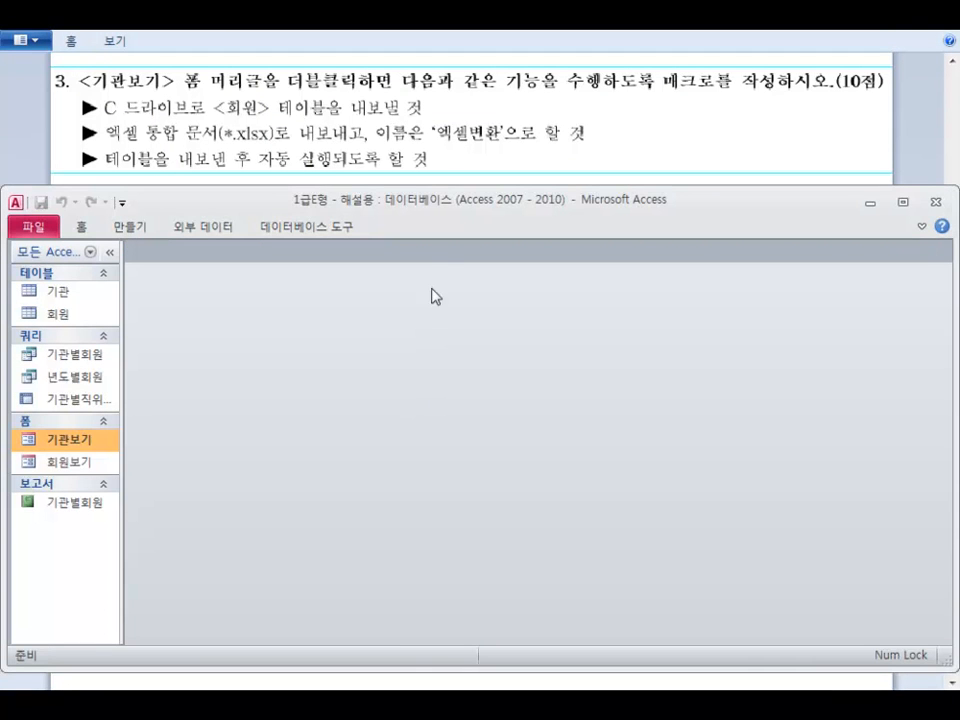